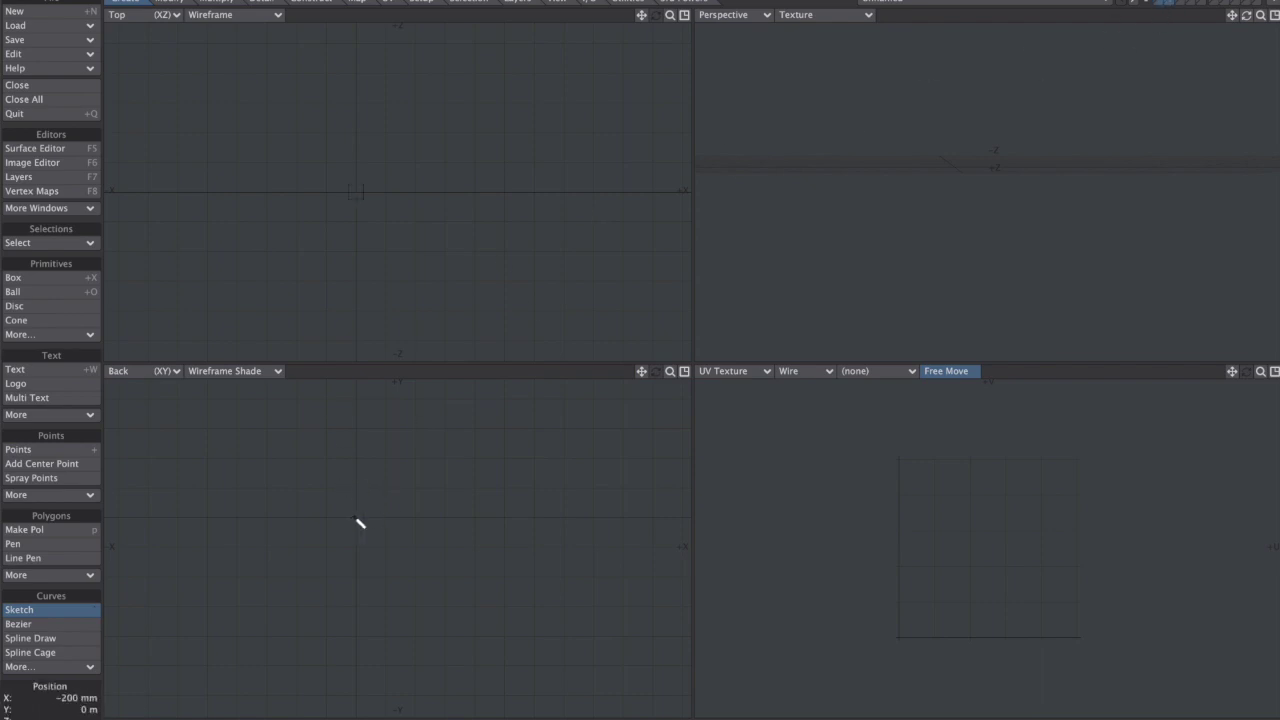
# Sketch a freehand looping curve in the Back view, starting at the square profile near the origin.
pyautogui.moveTo(356, 515); pyautogui.dragTo(361, 463)
pyautogui.moveTo(399, 419); pyautogui.dragTo(520, 409)
pyautogui.moveTo(539, 467)
pyautogui.mouseDown()
pyautogui.moveTo(443, 471)
pyautogui.moveTo(360, 403)
pyautogui.moveTo(220, 477)
pyautogui.moveTo(312, 405)
pyautogui.moveTo(172, 423)
pyautogui.mouseUp()
pyautogui.keyDown('ctrl'); pyautogui.keyDown('alt'); pyautogui.moveTo(426, 506); pyautogui.dragTo(382, 511); pyautogui.keyUp('alt'); pyautogui.keyUp('ctrl')
# Rail Extrude the square profile along the background curve using Uniform Lengths with 60 segments.
pyautogui.click(1157, 3)
pyautogui.click(1158, 6)
pyautogui.click(23, 332)
pyautogui.write('rail')
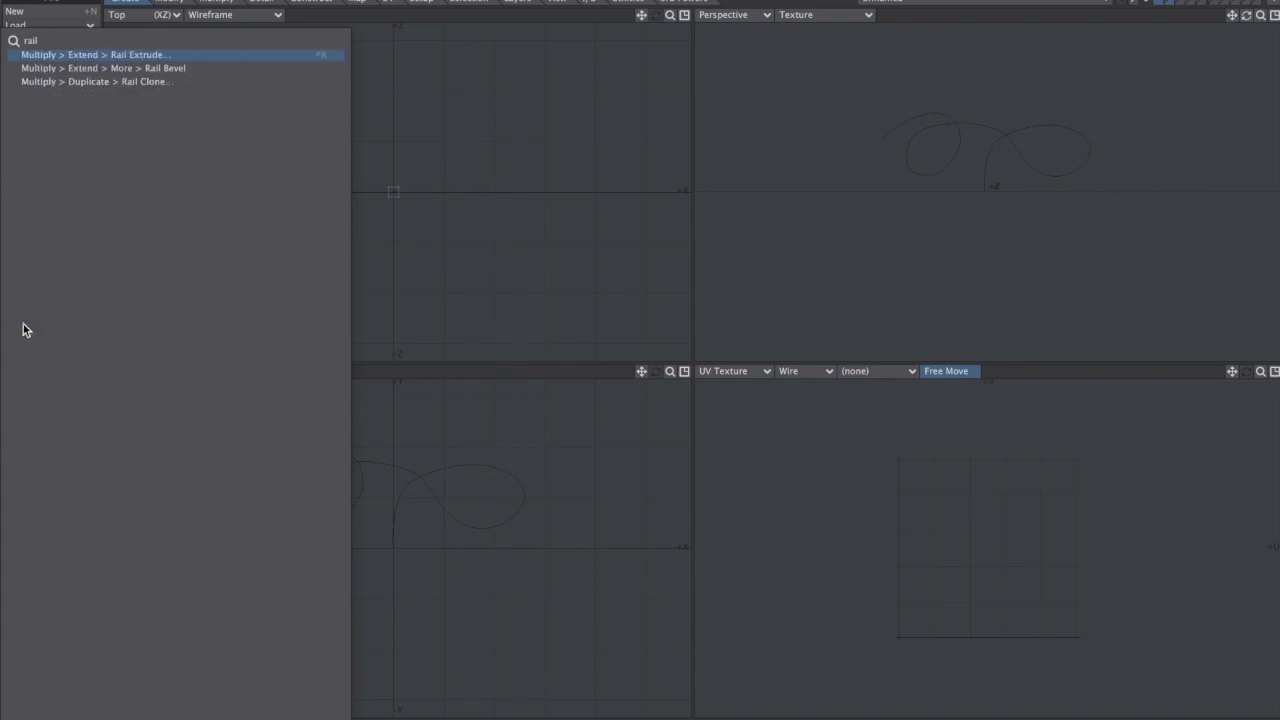
pyautogui.press('Return')
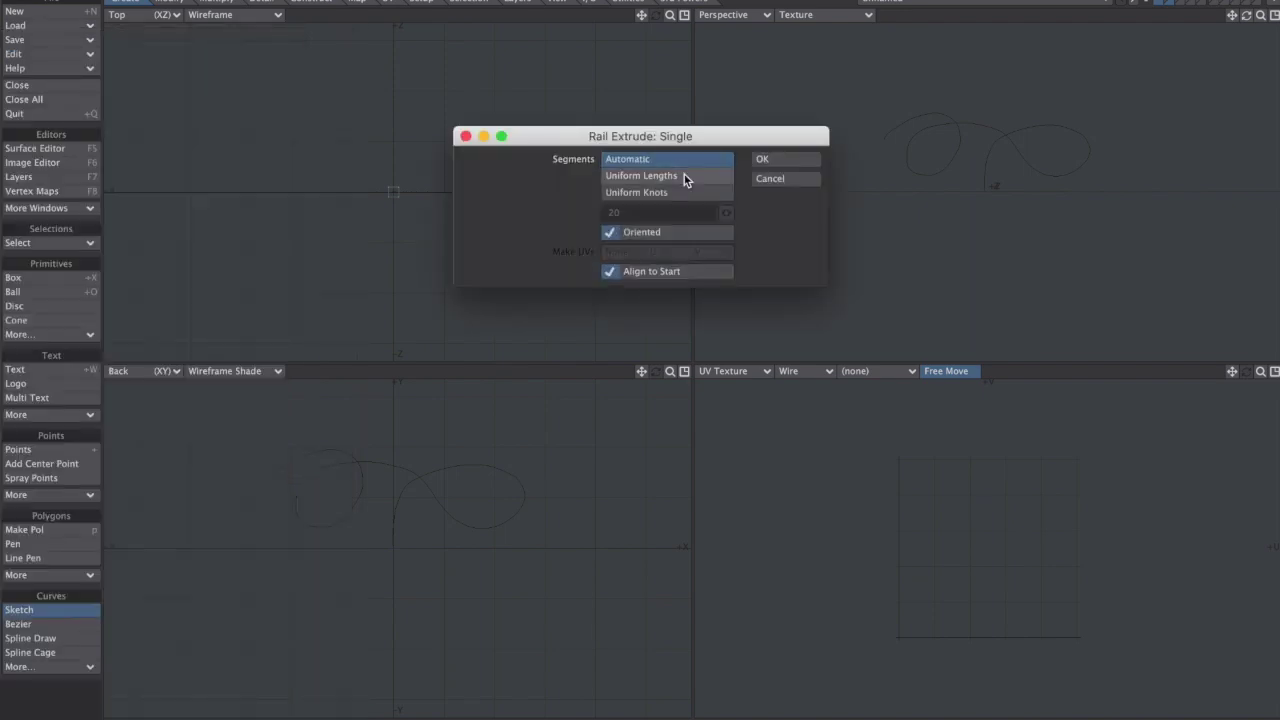
pyautogui.click(638, 176)
pyautogui.doubleClick(615, 213)
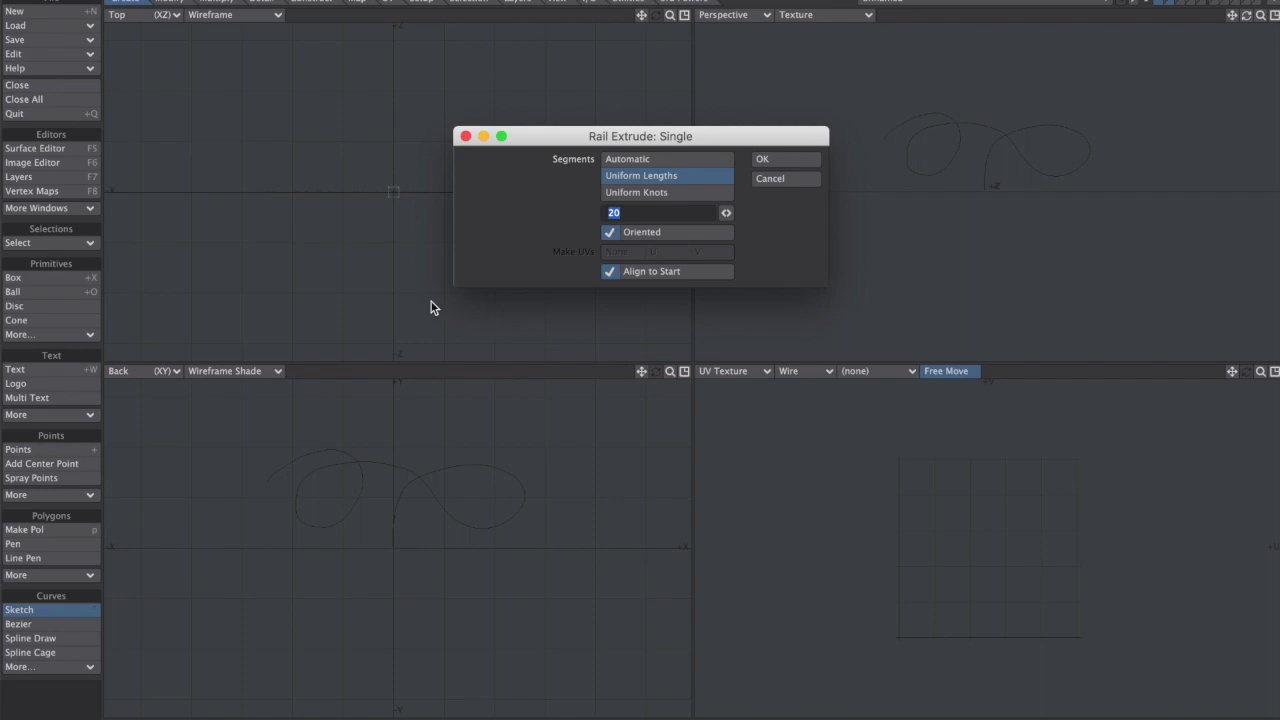
pyautogui.write('60')
pyautogui.click(771, 162)
pyautogui.keyDown('alt'); pyautogui.moveTo(990, 154); pyautogui.dragTo(1000, 220); pyautogui.keyUp('alt')
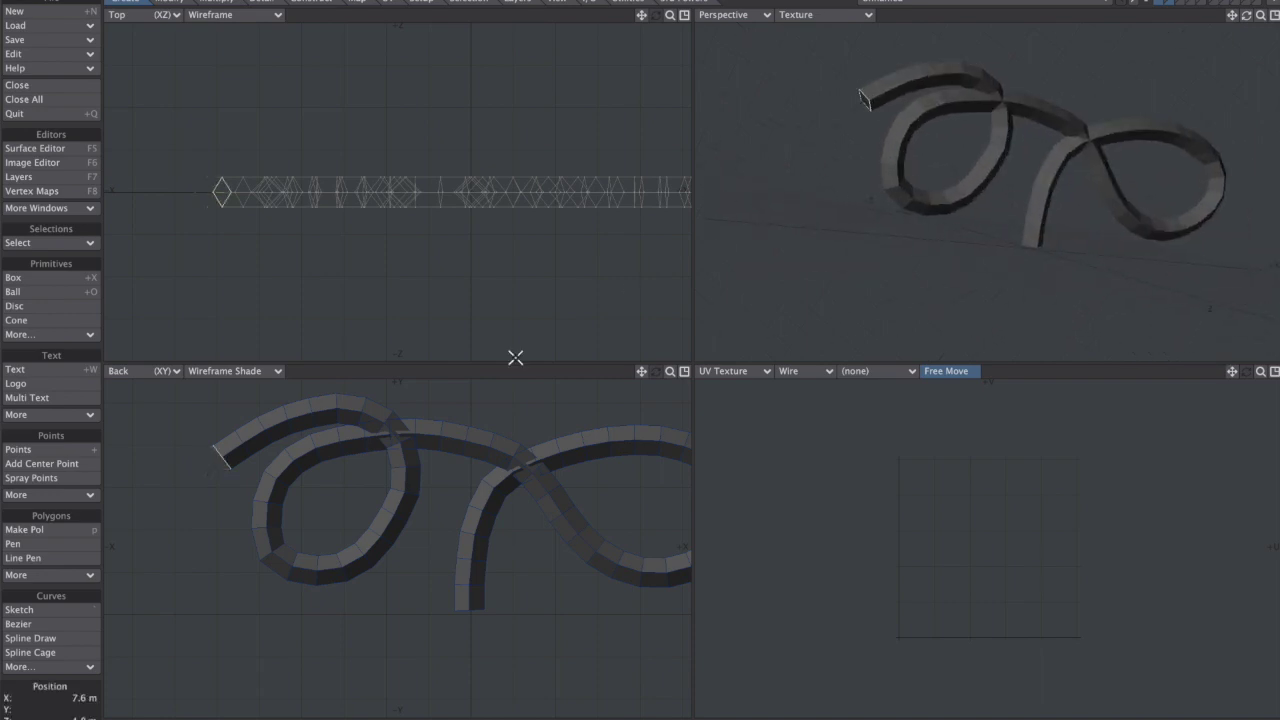
# Deselect everything, show the point statistics and set the Back view to Wireframe display.
pyautogui.click(101, 687)
pyautogui.press(',')
pyautogui.keyDown('alt'); pyautogui.moveTo(346, 518); pyautogui.dragTo(305, 499); pyautogui.keyUp('alt')
pyautogui.press('w')
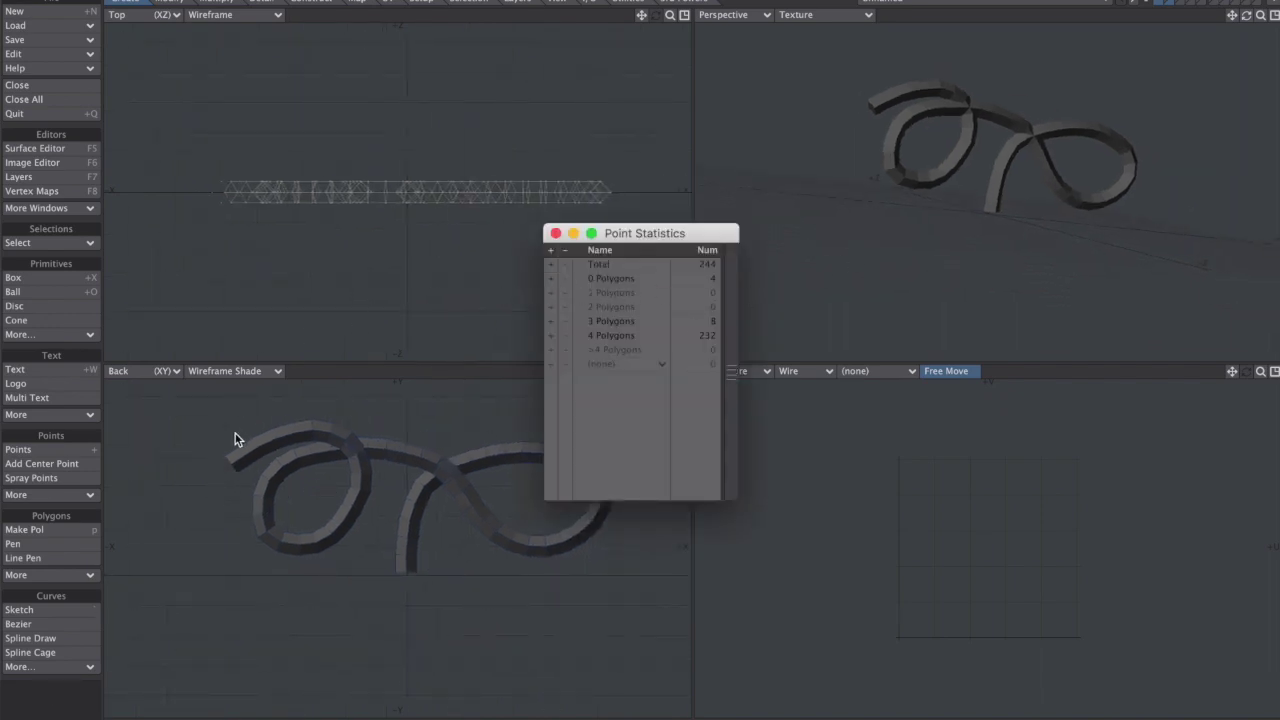
pyautogui.click(253, 366)
pyautogui.click(292, 313)
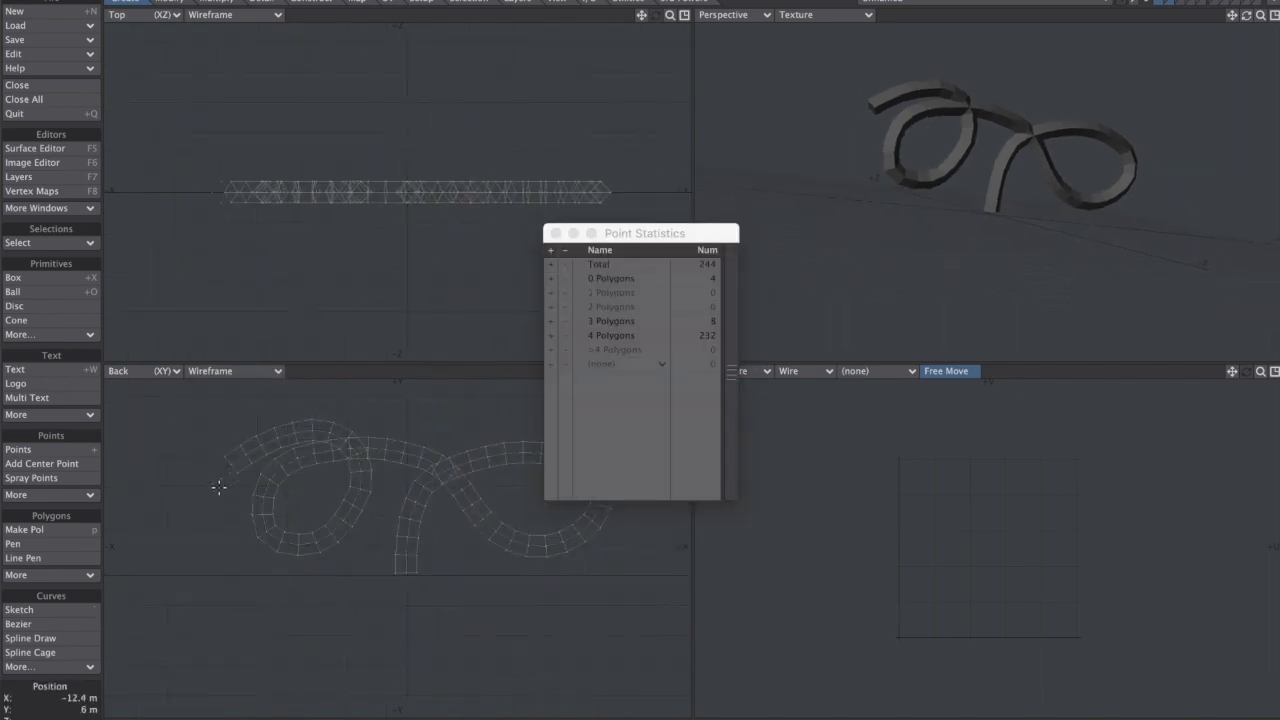
# Select the stray points that belong to 0 polygons and delete them, then close the point statistics.
pyautogui.scroll(3, 298, 444)
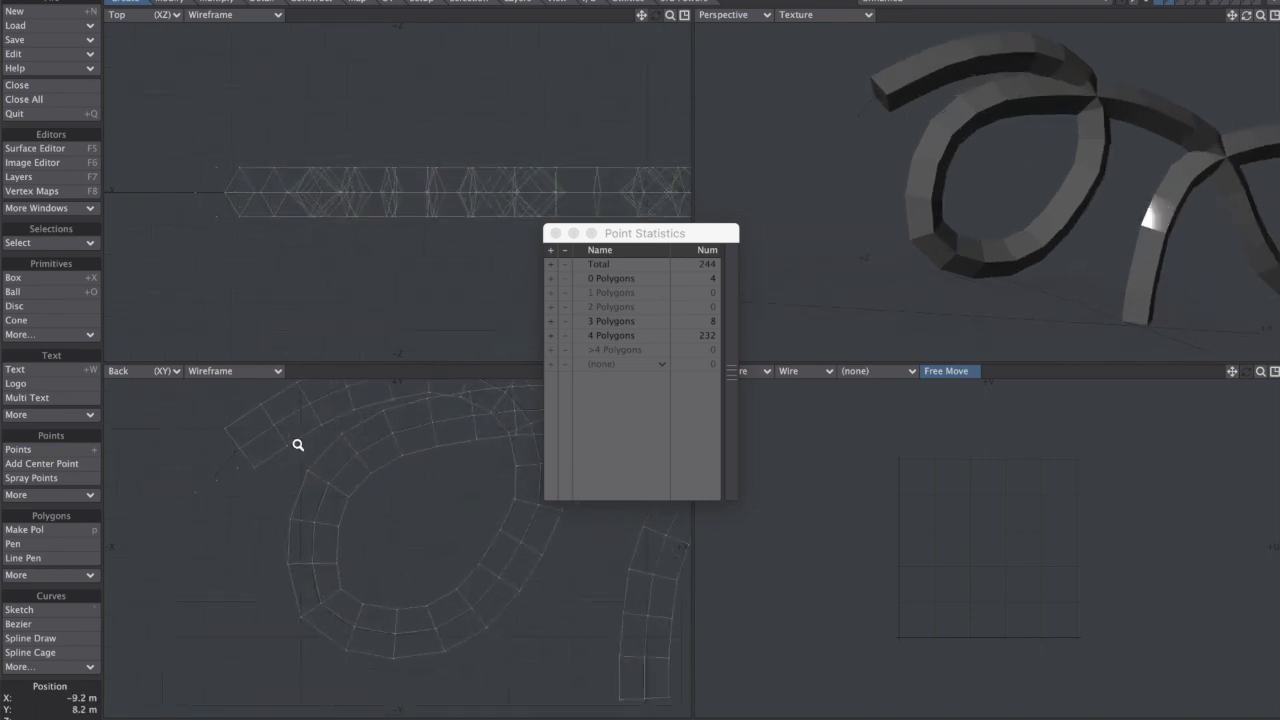
pyautogui.click(551, 279)
pyautogui.press('Delete')
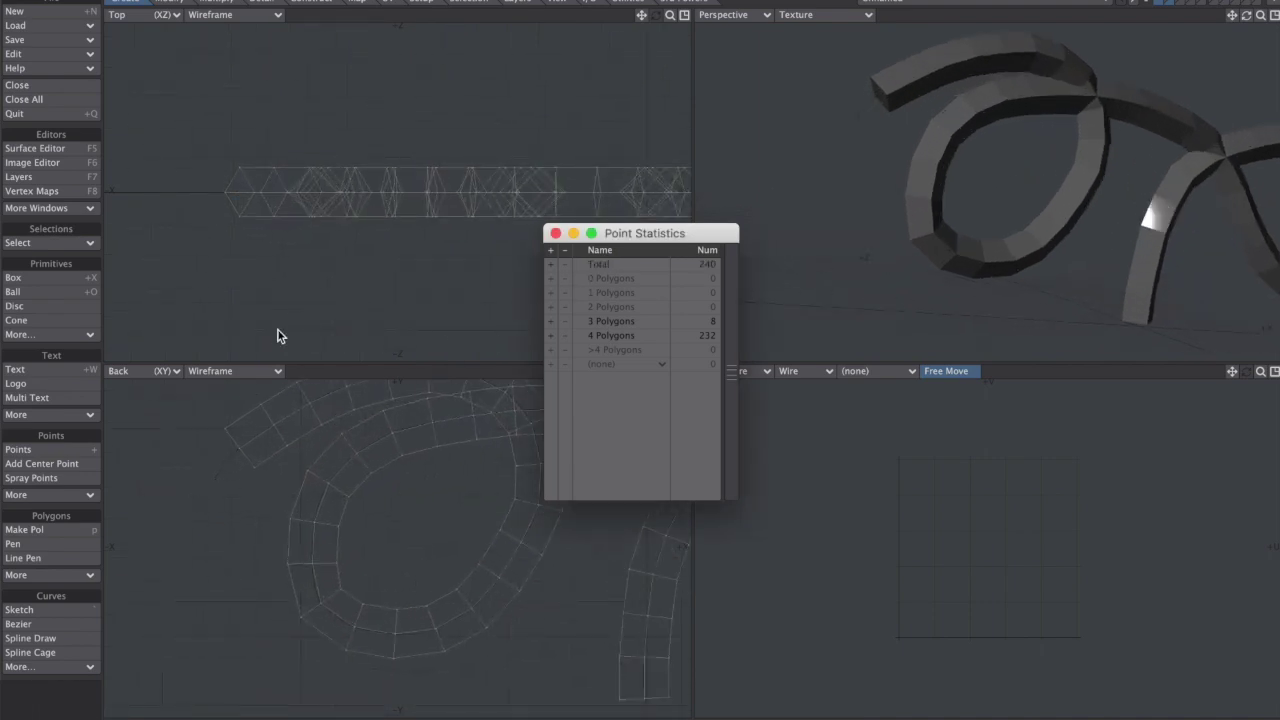
pyautogui.click(556, 233)
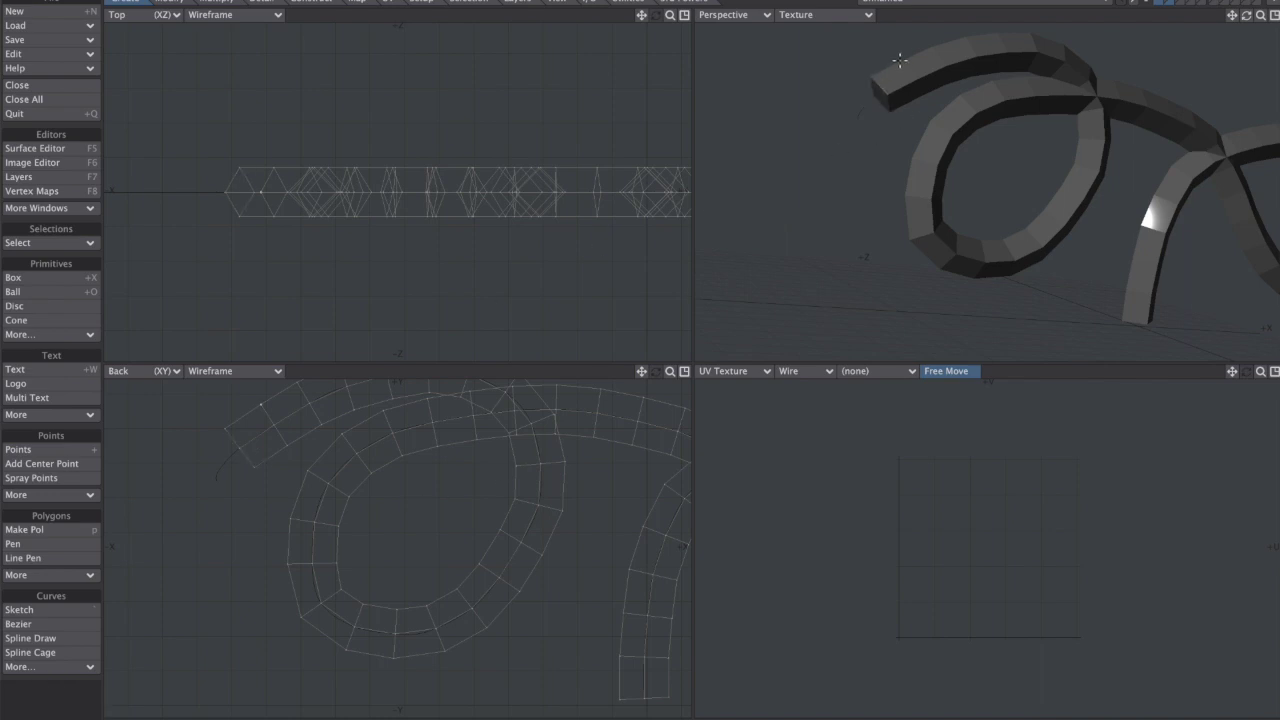
# With one lengthwise row of tube points selected, examine their numbering order and positions in Point Info.
pyautogui.press('a')
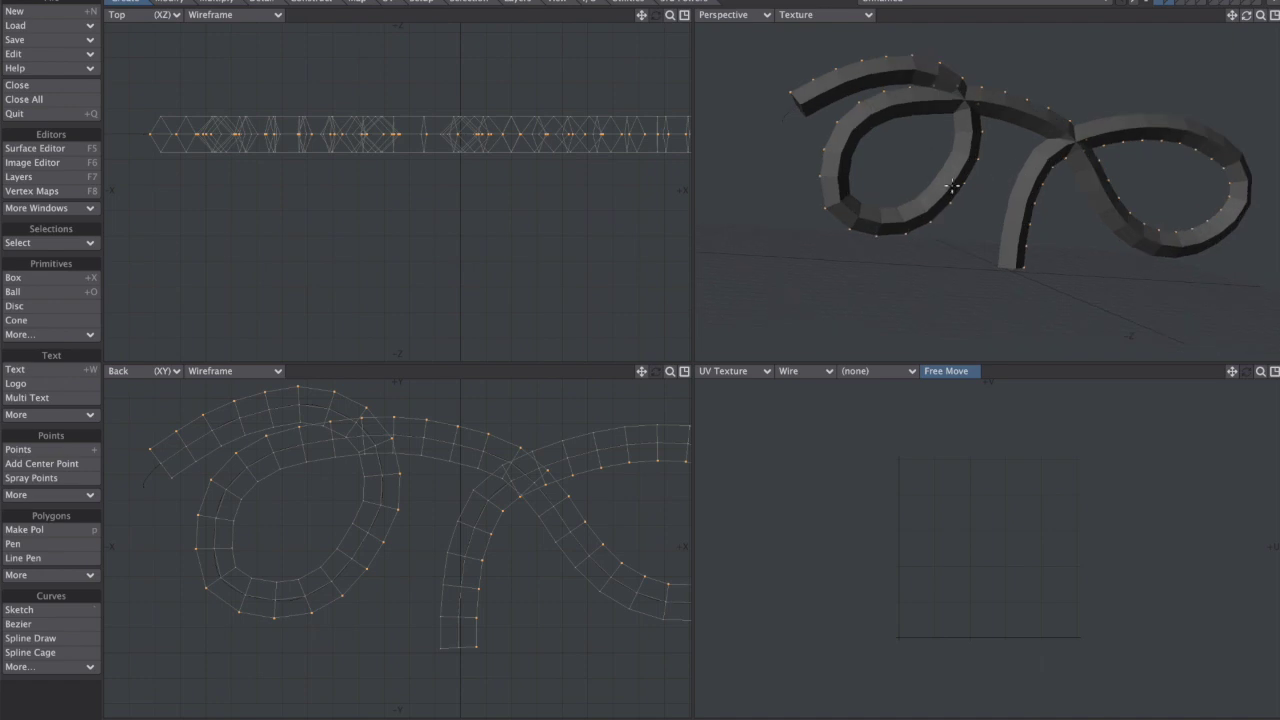
pyautogui.press('i')
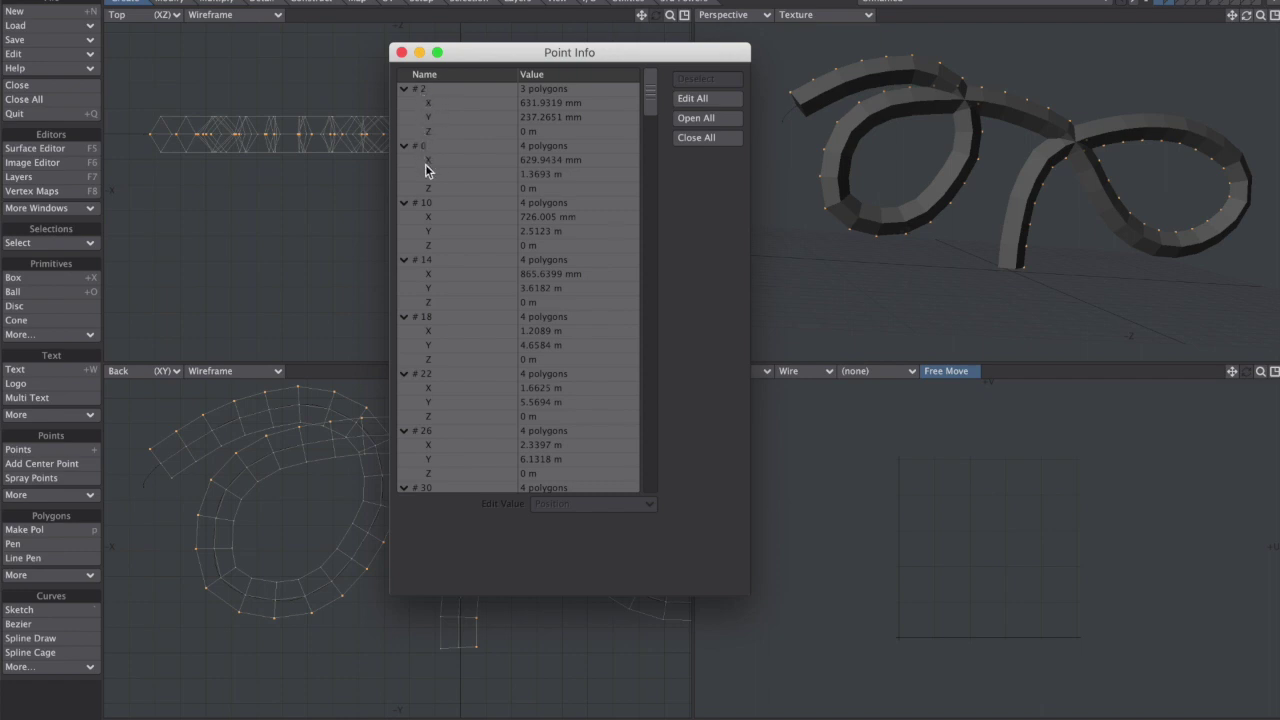
pyautogui.scroll(-1, 655, 101)
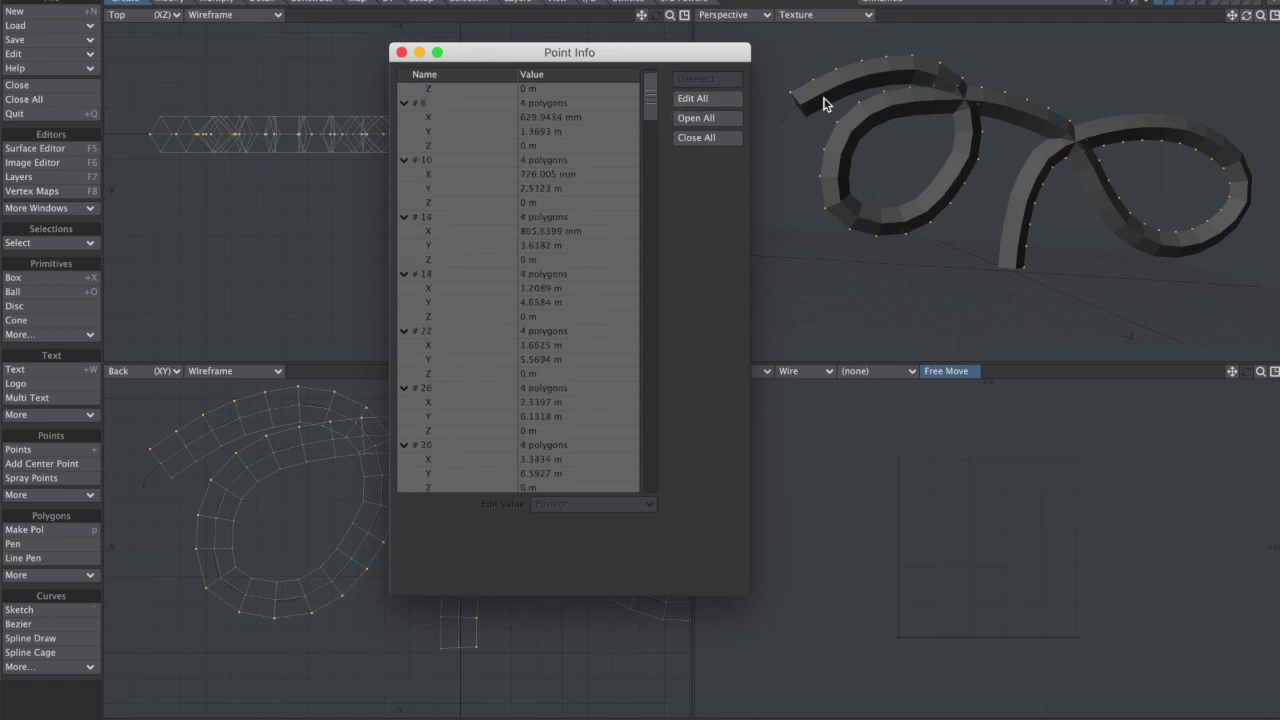
pyautogui.keyDown('alt'); pyautogui.moveTo(923, 71); pyautogui.dragTo(988, 131); pyautogui.keyUp('alt')
pyautogui.moveTo(645, 114); pyautogui.dragTo(654, 163)
pyautogui.click(700, 100)
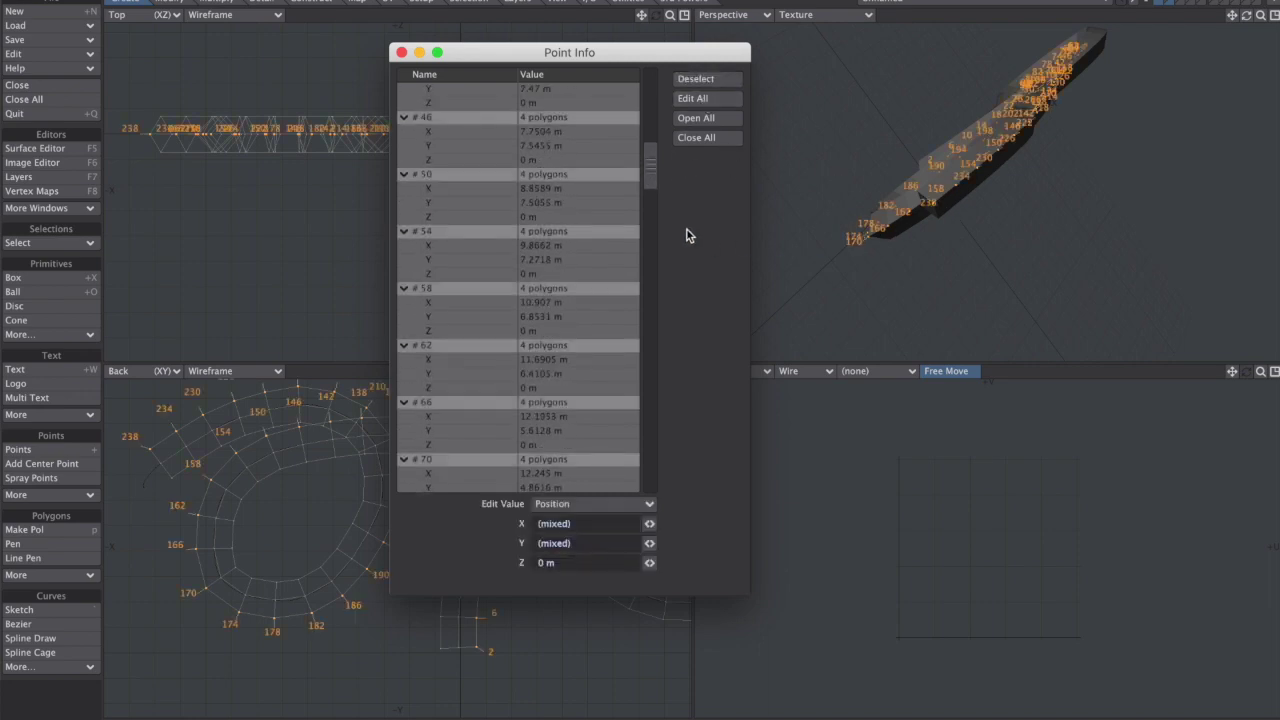
pyautogui.keyDown('alt'); pyautogui.moveTo(770, 119); pyautogui.dragTo(1035, 147); pyautogui.keyUp('alt')
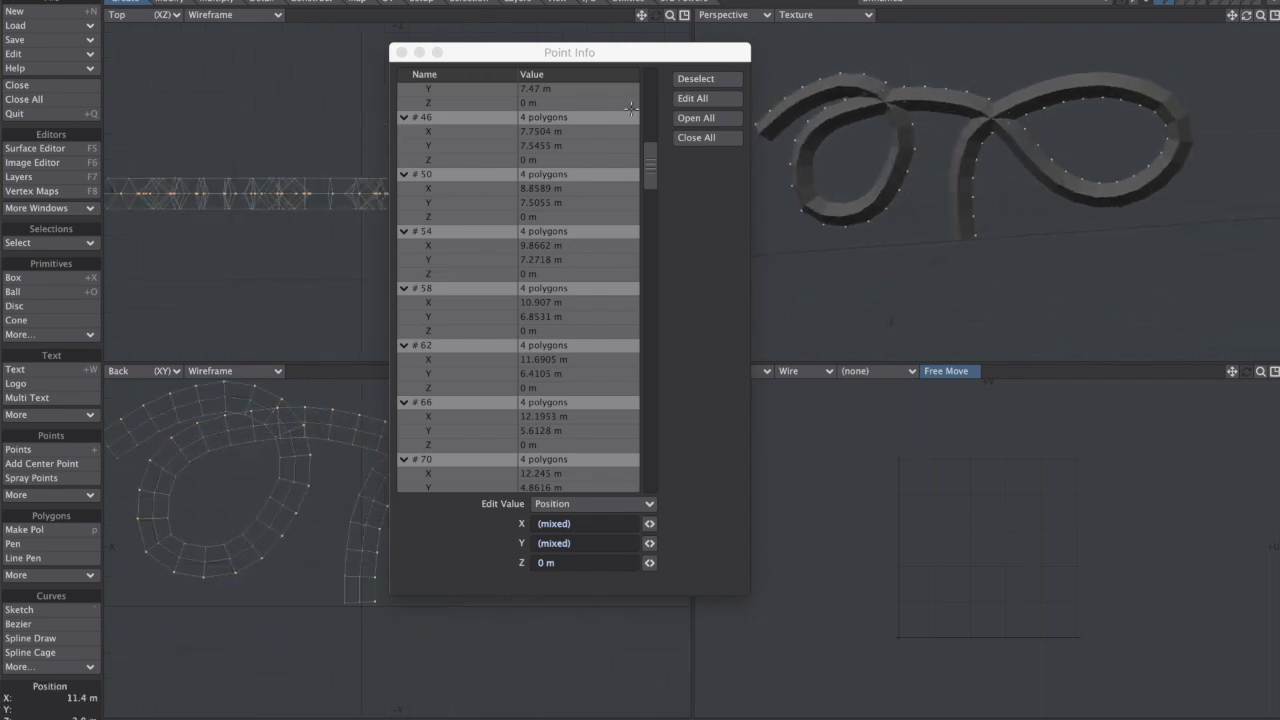
pyautogui.click(697, 102)
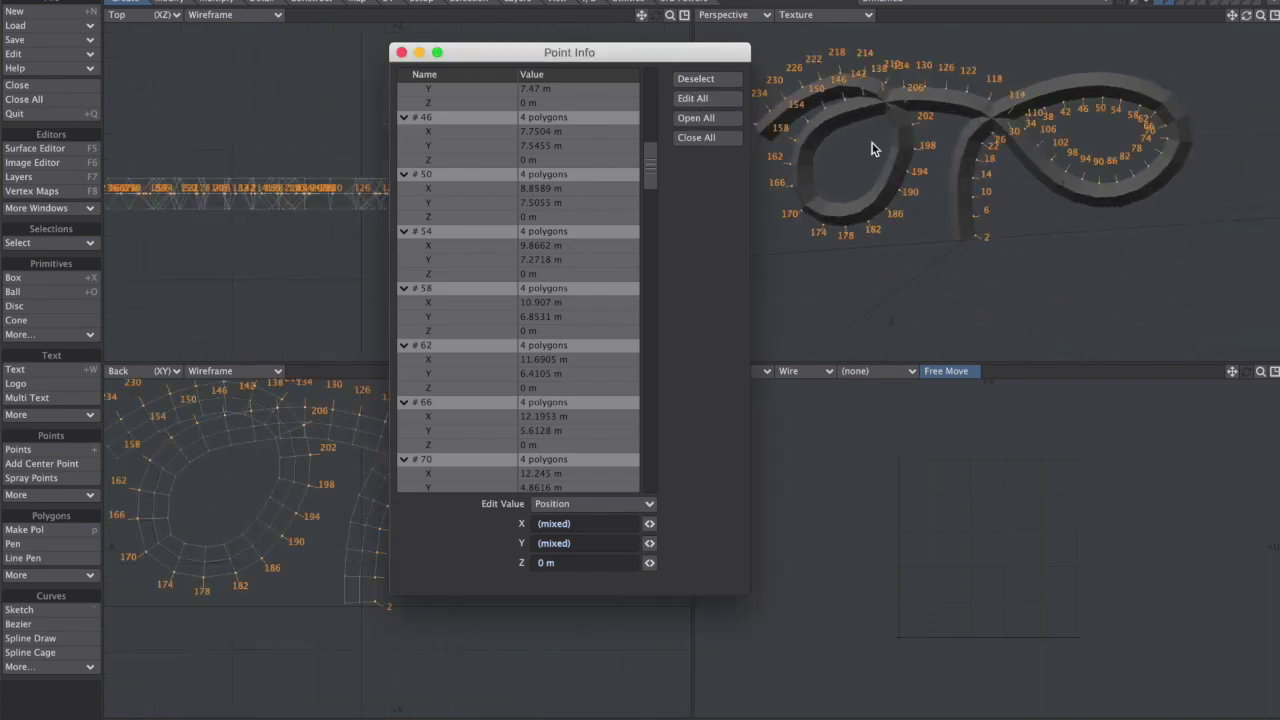
pyautogui.moveTo(580, 53); pyautogui.dragTo(472, 40)
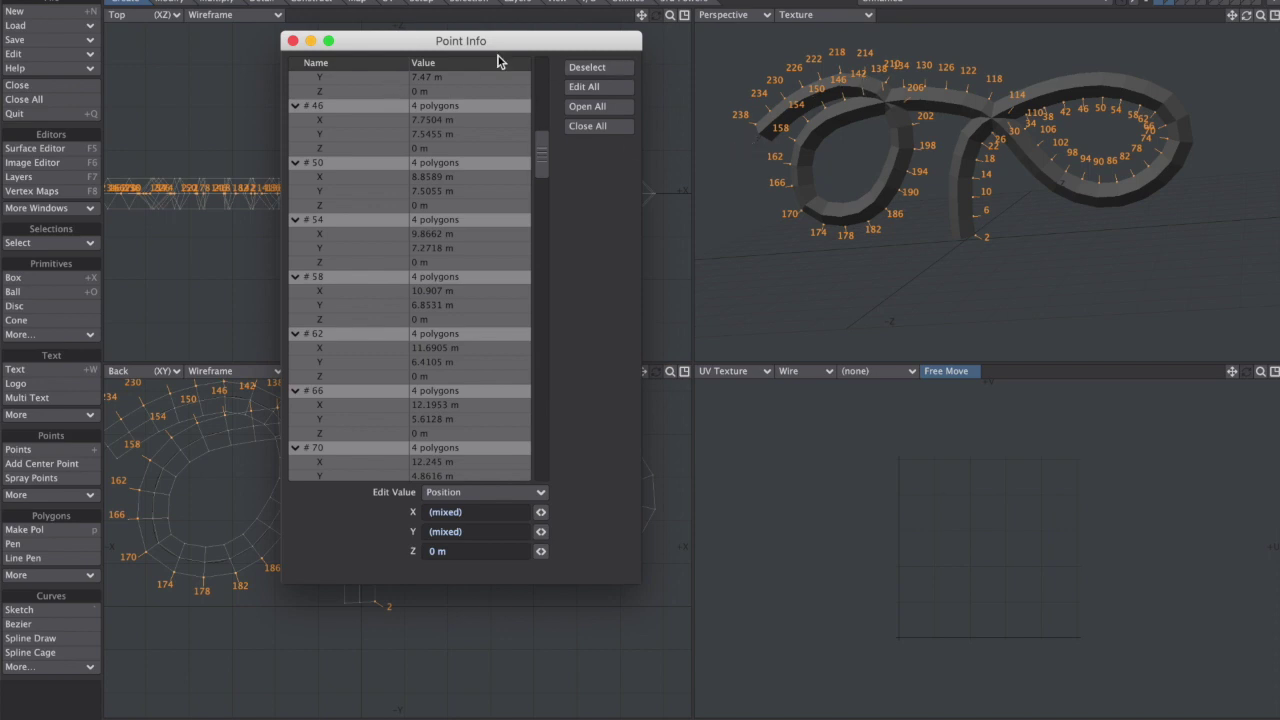
pyautogui.click(292, 42)
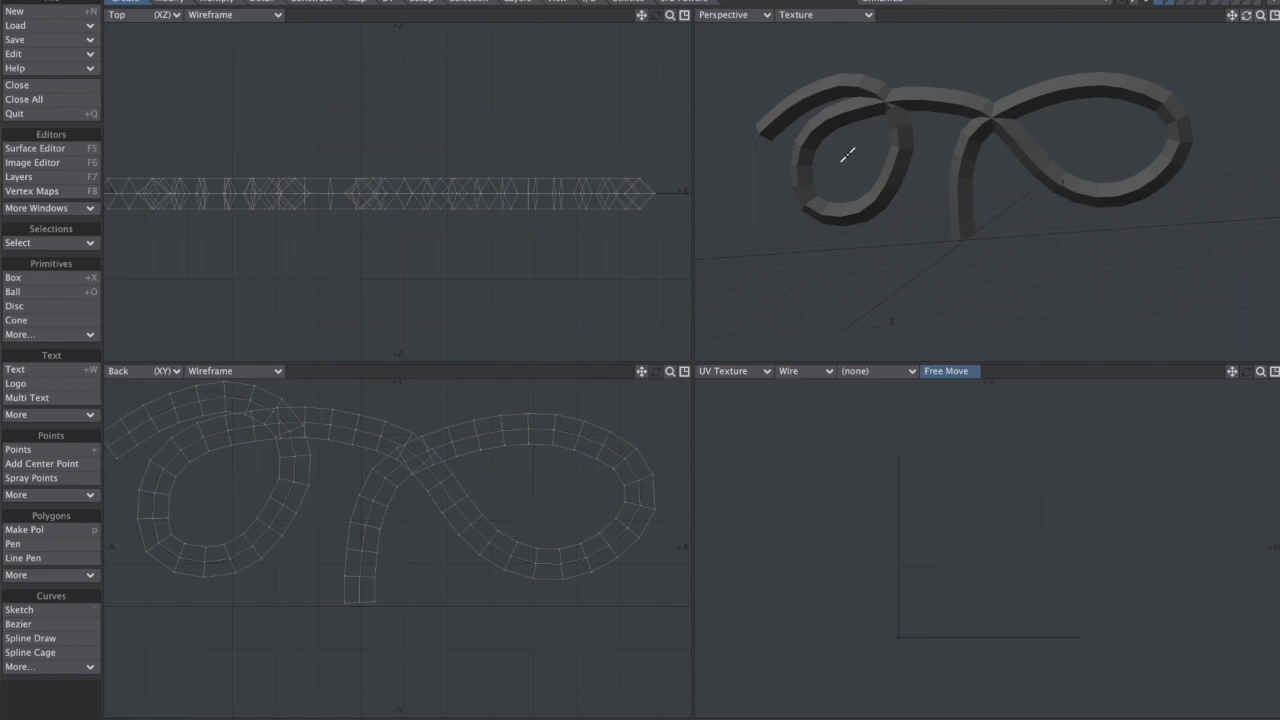
# Save the object under the name test in the objects folder.
pyautogui.press('s')
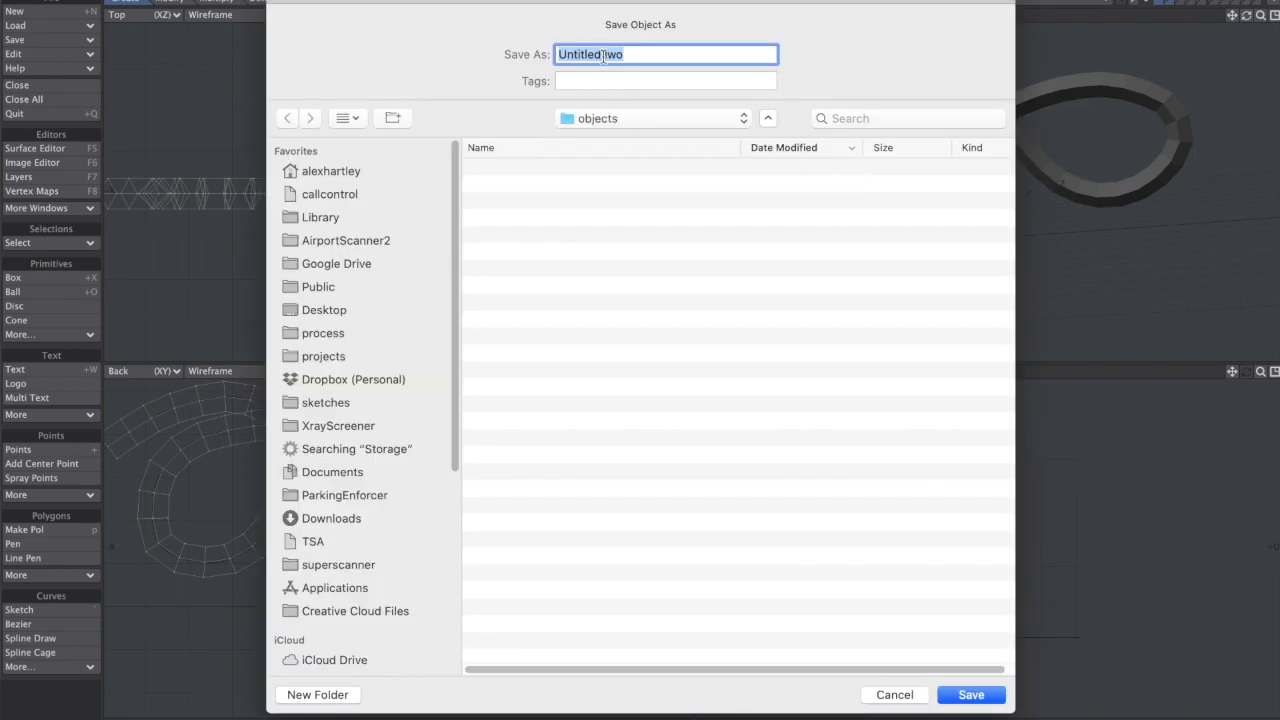
pyautogui.moveTo(603, 55); pyautogui.dragTo(297, 71)
pyautogui.write('test')
pyautogui.press('Return')
# Delete the rail curve from its layer and show the extruded tube as the background layer.
pyautogui.click(1160, 3)
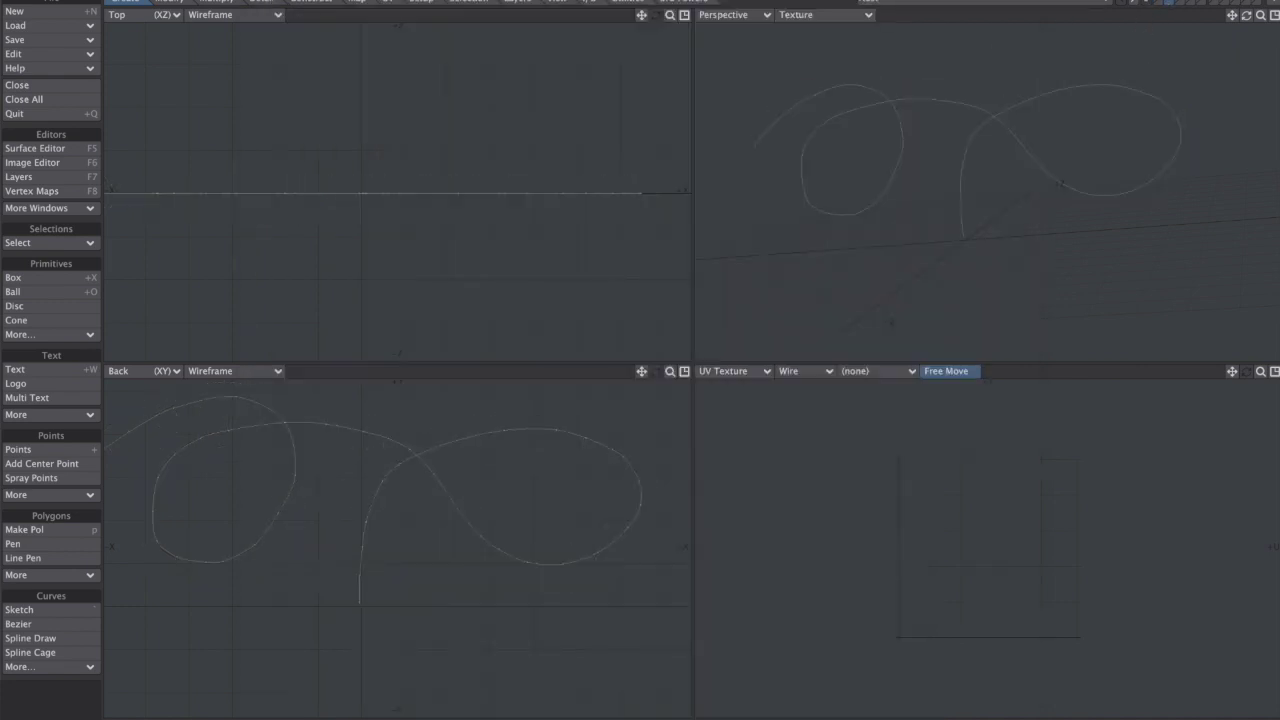
pyautogui.press('Delete')
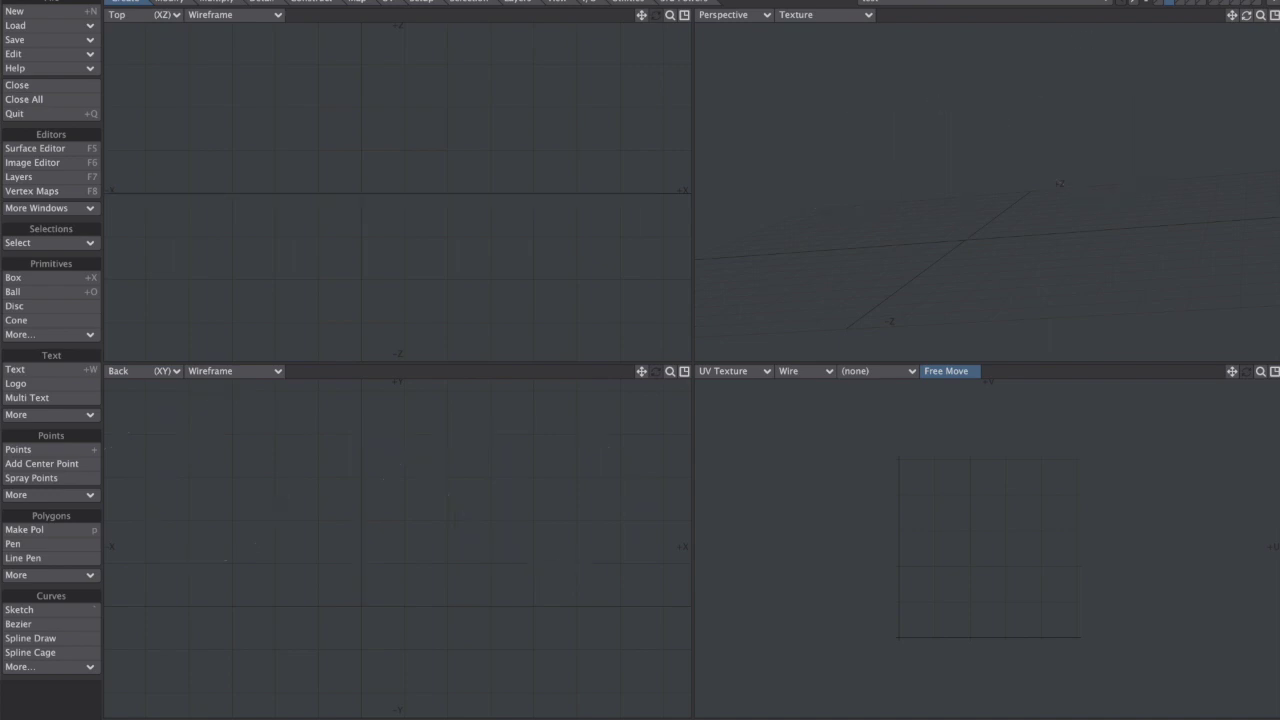
pyautogui.click(1160, 8)
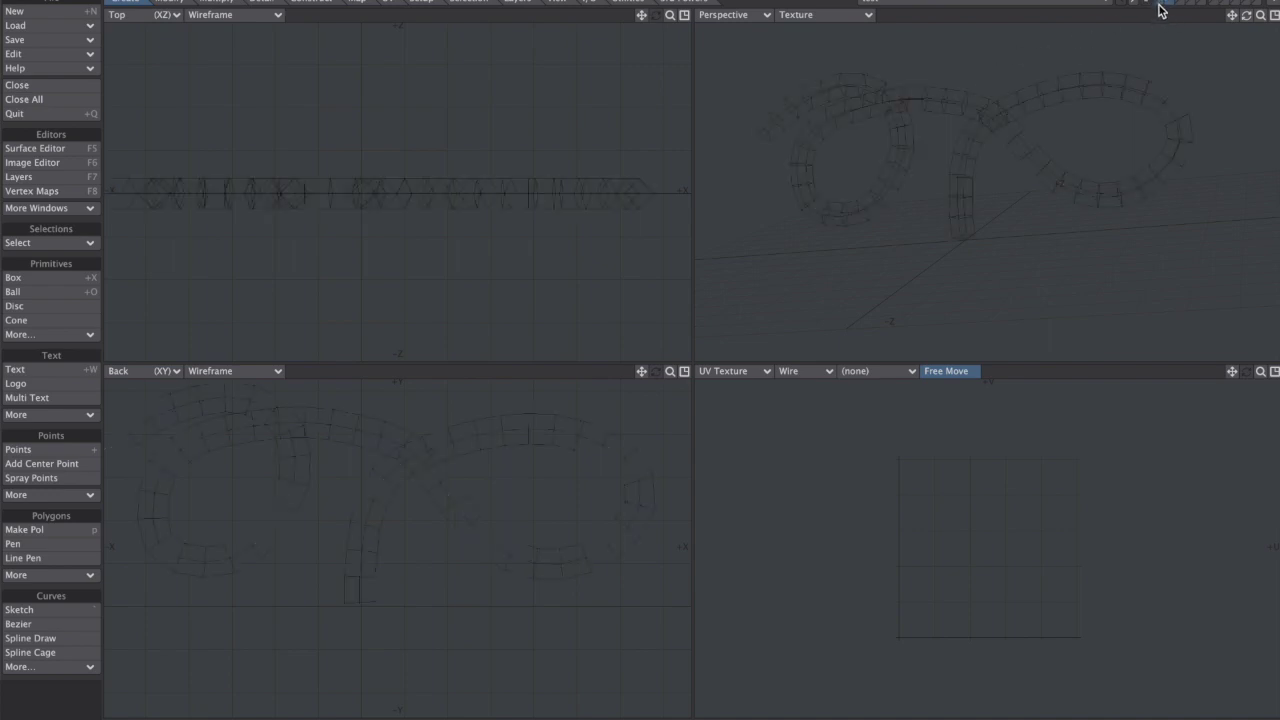
pyautogui.click(13, 277)
pyautogui.scroll(3, 386, 209)
pyautogui.moveTo(349, 129); pyautogui.dragTo(408, 180)
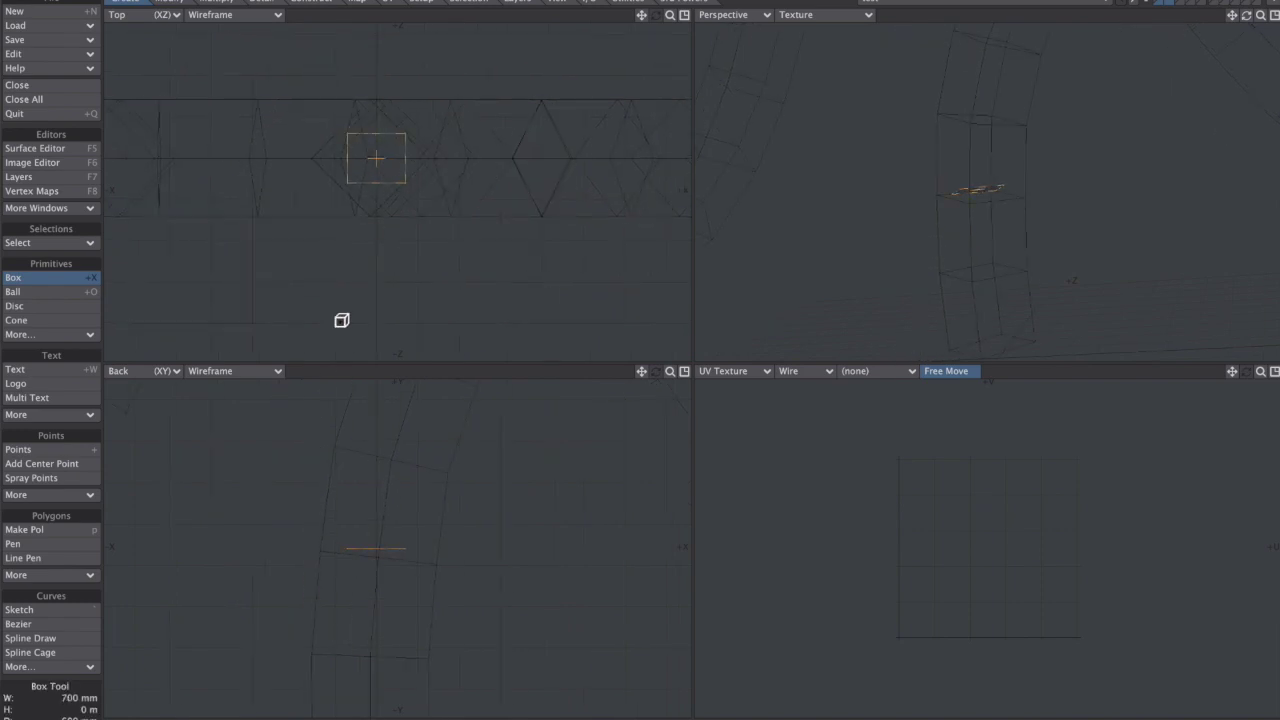
pyautogui.click(93, 687)
# Draw a square box in the Back view at the tube's base and adjust its edges to centre it on the origin.
pyautogui.scroll(-4, 383, 534)
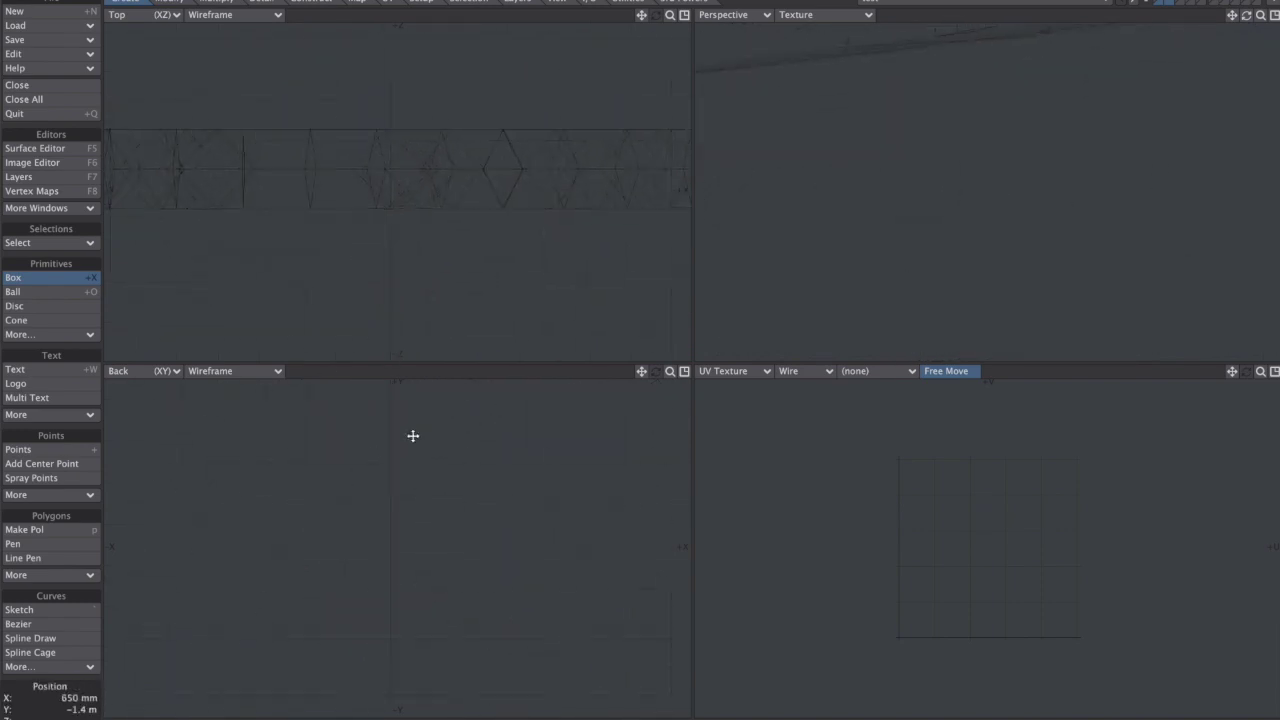
pyautogui.moveTo(350, 481); pyautogui.dragTo(419, 567)
pyautogui.moveTo(355, 525); pyautogui.dragTo(366, 526)
pyautogui.moveTo(392, 483); pyautogui.dragTo(394, 511)
pyautogui.moveTo(390, 563); pyautogui.dragTo(391, 567)
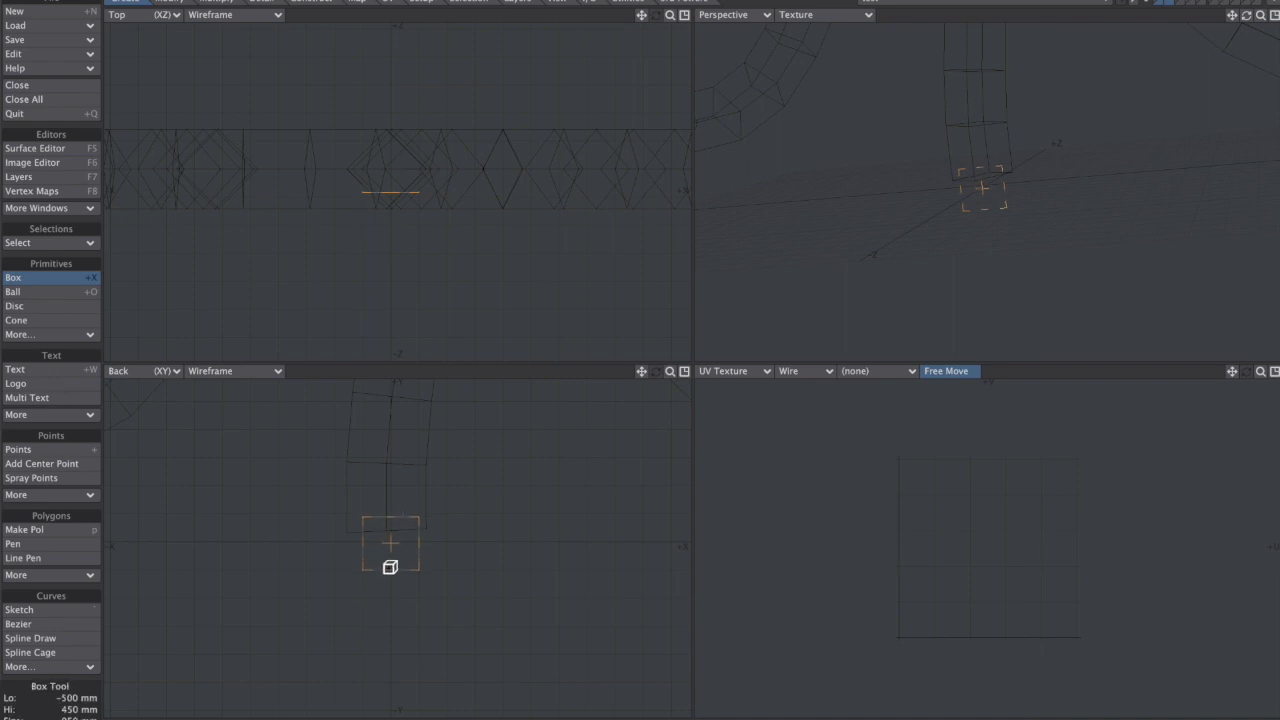
pyautogui.moveTo(397, 516); pyautogui.dragTo(398, 508)
# Extend the box in depth along positive Z in the Top view to form an elongated block.
pyautogui.moveTo(413, 184); pyautogui.dragTo(418, 60)
pyautogui.scroll(-3, 412, 125)
pyautogui.keyDown('alt'); pyautogui.moveTo(412, 133); pyautogui.dragTo(415, 219); pyautogui.keyUp('alt')
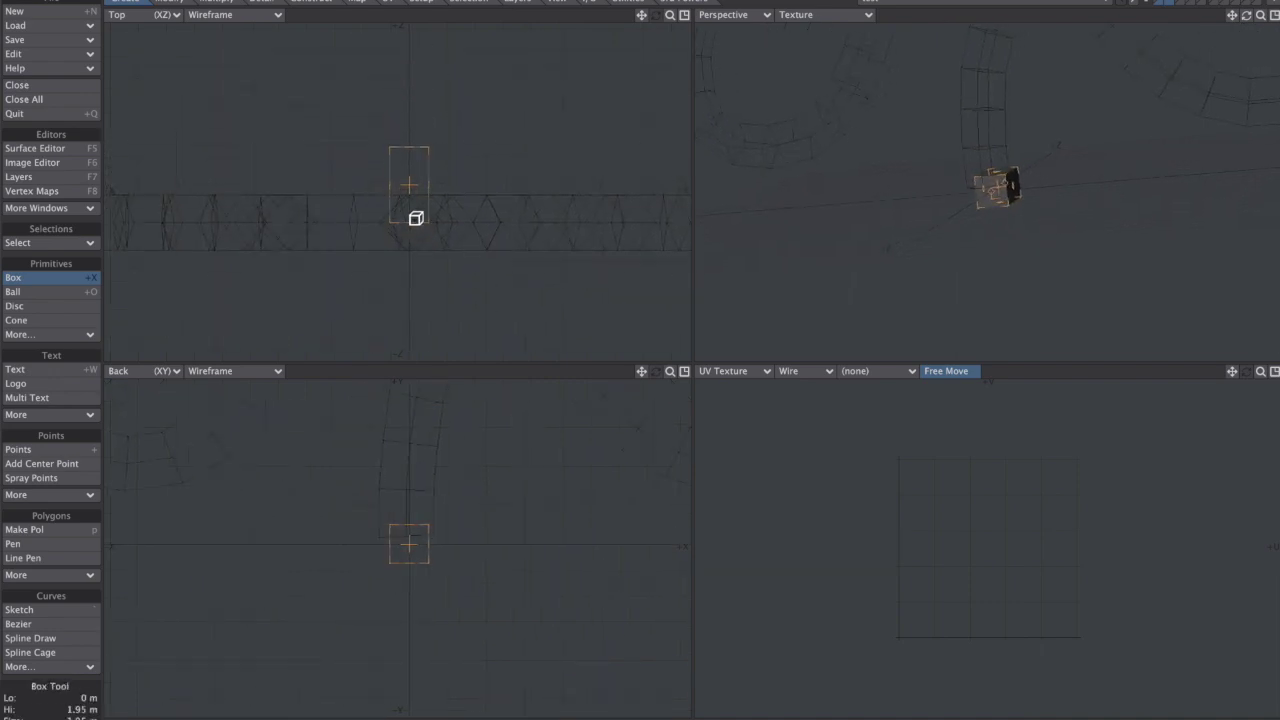
pyautogui.moveTo(417, 142); pyautogui.dragTo(420, 103)
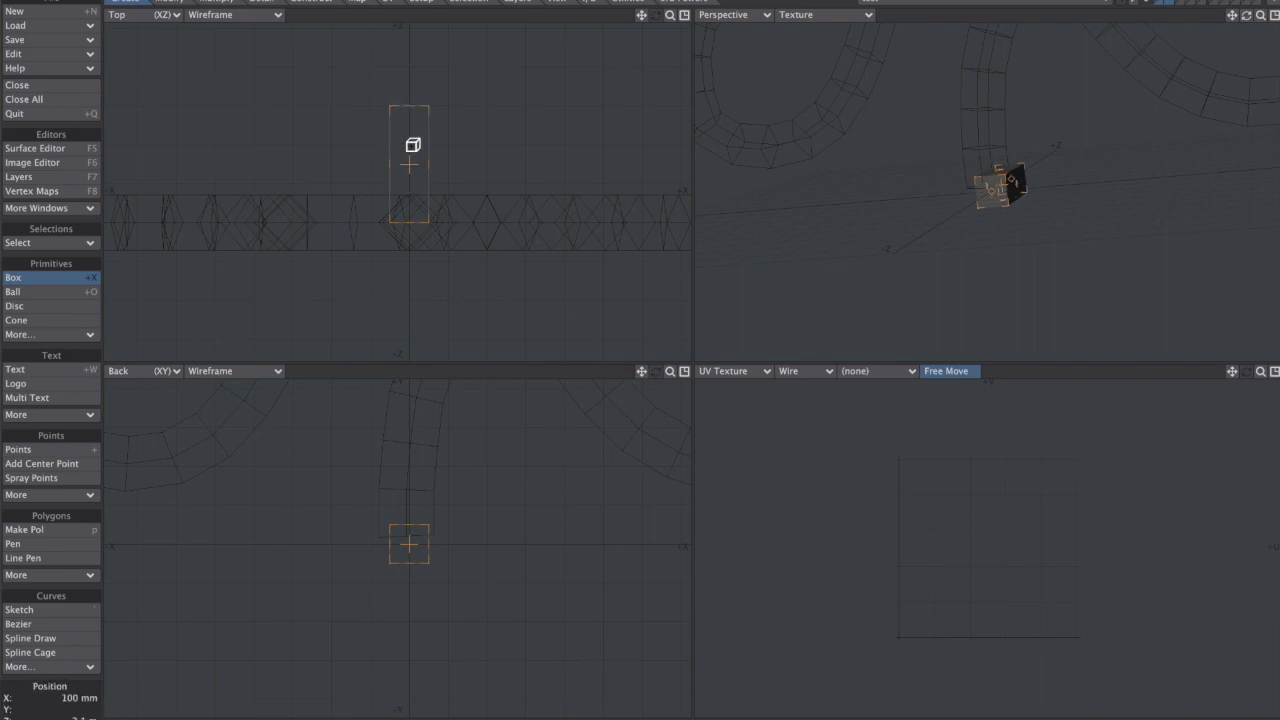
# Divide the box into three segments along its length and convert it to a subdivision surface.
pyautogui.press('Up')
pyautogui.press('Up')
pyautogui.press('space')
pyautogui.press('Tab')
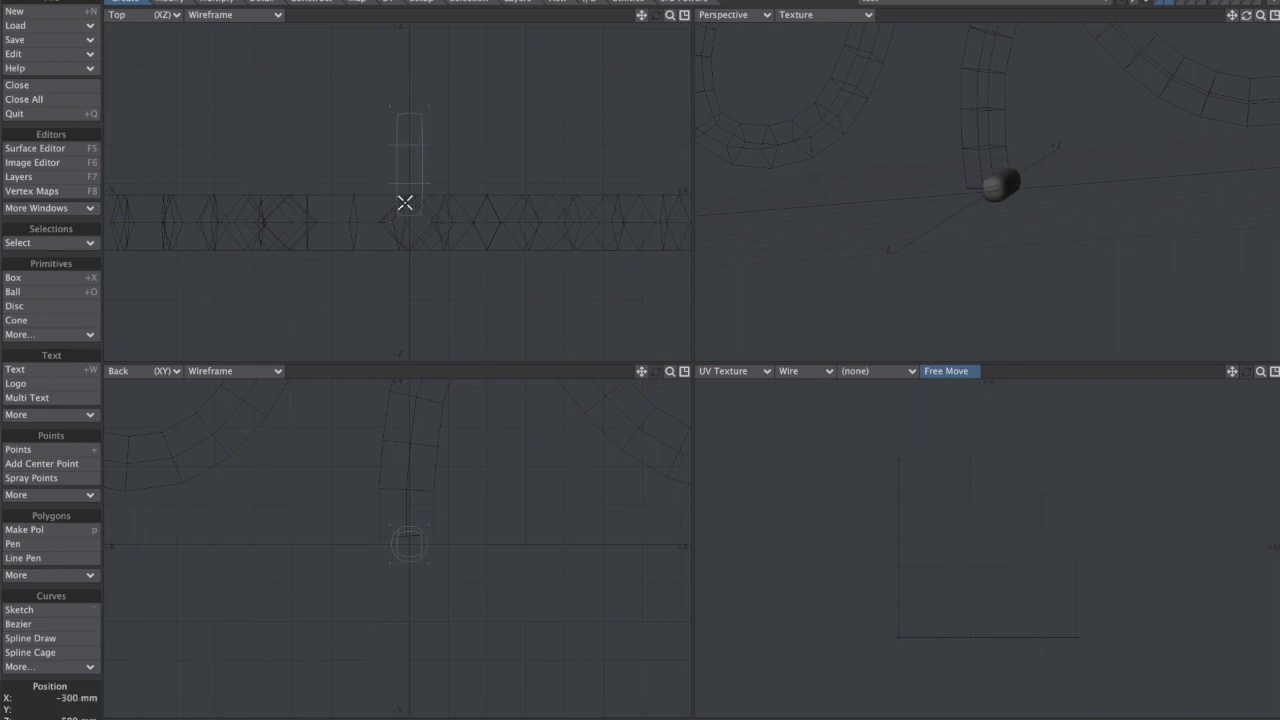
# Select the points at the body's far Z end and scale them inward into a narrow nose.
pyautogui.moveTo(410, 121); pyautogui.dragTo(388, 96, button='right')
pyautogui.moveTo(531, 130); pyautogui.dragTo(408, 140)
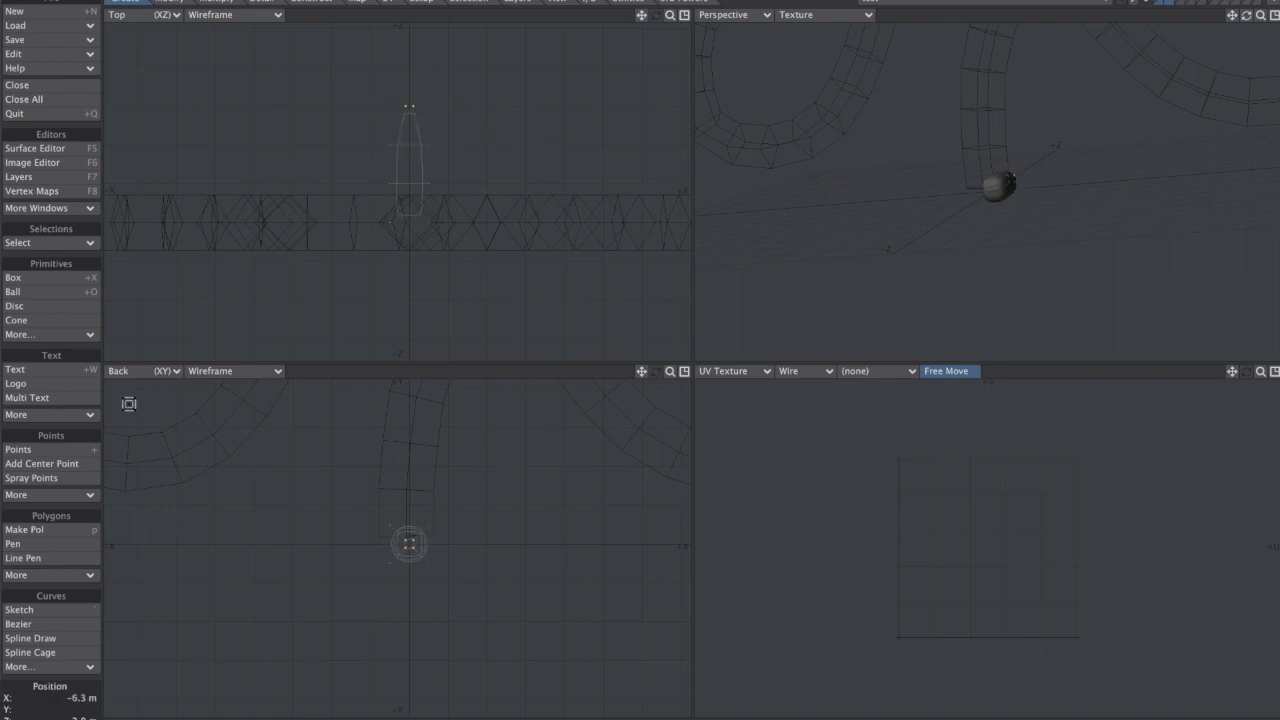
pyautogui.click(86, 686)
# Select the body's middle points and enlarge that section so the rocket shape bulges.
pyautogui.moveTo(426, 216)
pyautogui.mouseDown(button='right')
pyautogui.moveTo(349, 146)
pyautogui.moveTo(385, 196)
pyautogui.mouseUp(button='right')
pyautogui.moveTo(478, 186); pyautogui.dragTo(507, 188)
pyautogui.press('h')
pyautogui.moveTo(427, 227); pyautogui.dragTo(427, 273)
pyautogui.keyDown('alt'); pyautogui.moveTo(1049, 206); pyautogui.dragTo(820, 169); pyautogui.keyUp('alt')
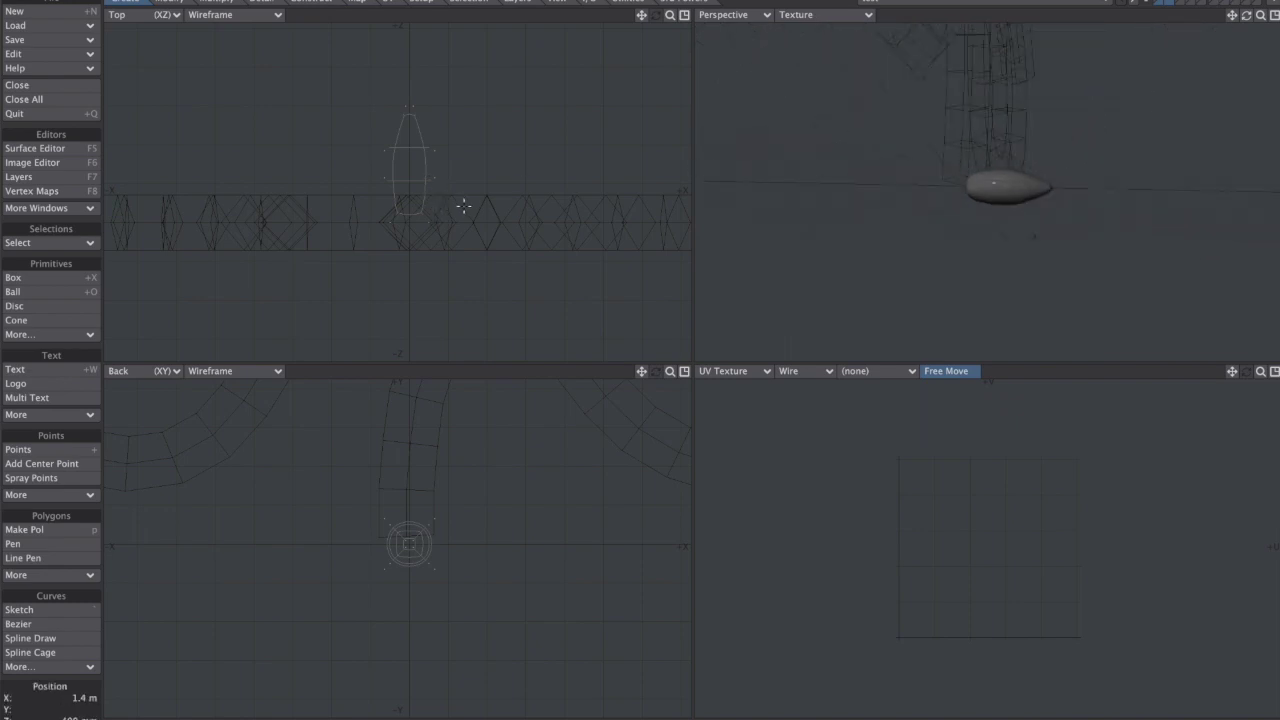
# Turn the subdivided rocket body into a dense faceted polygon mesh.
pyautogui.press('Tab')
pyautogui.keyDown('alt'); pyautogui.moveTo(905, 158); pyautogui.dragTo(960, 178); pyautogui.keyUp('alt')
pyautogui.scroll(4, 1020, 245)
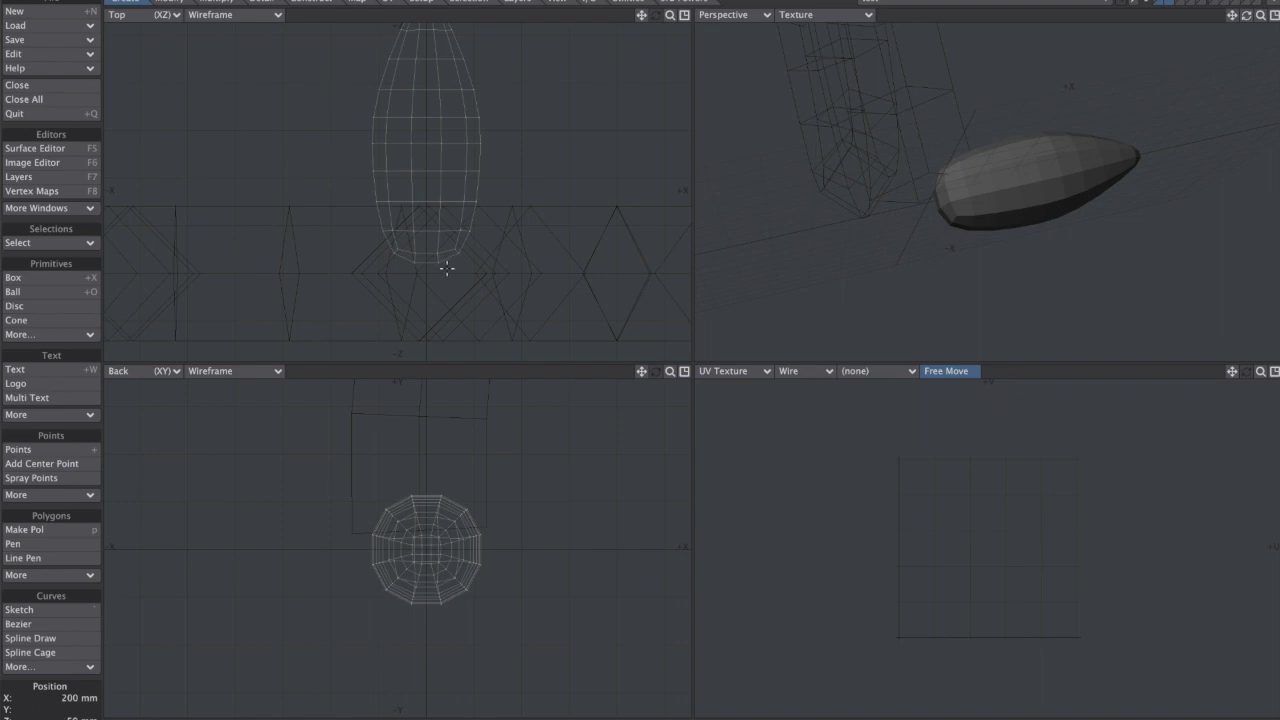
# Select the points at the rocket's rear end and stretch them into one plane to make a flat base.
pyautogui.moveTo(444, 276)
pyautogui.mouseDown(button='right')
pyautogui.moveTo(466, 266)
pyautogui.moveTo(372, 272)
pyautogui.mouseUp(button='right')
pyautogui.press('h')
pyautogui.keyDown('ctrl'); pyautogui.moveTo(546, 184); pyautogui.dragTo(508, 204); pyautogui.keyUp('ctrl')
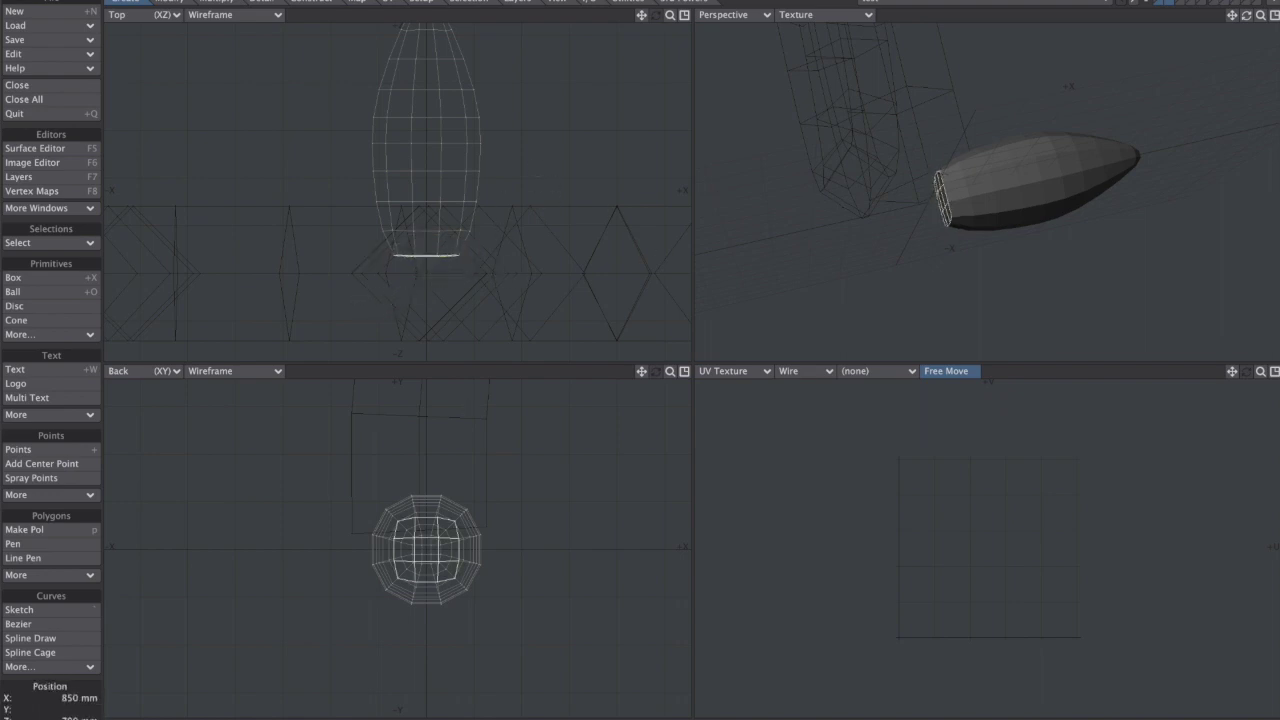
pyautogui.moveTo(503, 260); pyautogui.dragTo(488, 250)
pyautogui.click(96, 686)
pyautogui.press('Tab')
# Rename the second layer, which holds the rocket body, as rocket.
pyautogui.scroll(-3, 935, 175)
pyautogui.moveTo(943, 172)
pyautogui.keyDown('alt'); pyautogui.mouseDown()
pyautogui.moveTo(1035, 209)
pyautogui.moveTo(946, 176)
pyautogui.moveTo(849, 200)
pyautogui.moveTo(1034, 184)
pyautogui.moveTo(981, 147)
pyautogui.moveTo(930, 150)
pyautogui.mouseUp(); pyautogui.keyUp('alt')
pyautogui.scroll(-3, 1034, 185)
pyautogui.keyDown('alt'); pyautogui.moveTo(1019, 119); pyautogui.dragTo(946, 208); pyautogui.keyUp('alt')
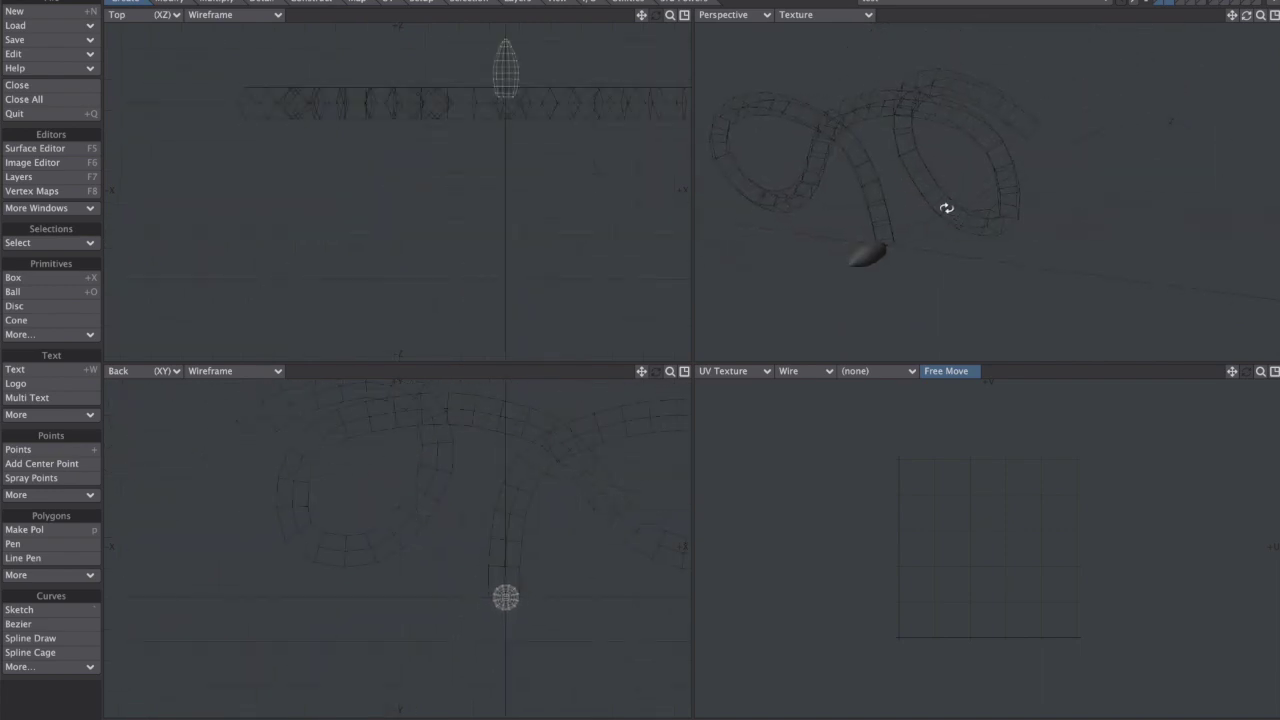
pyautogui.press('F7')
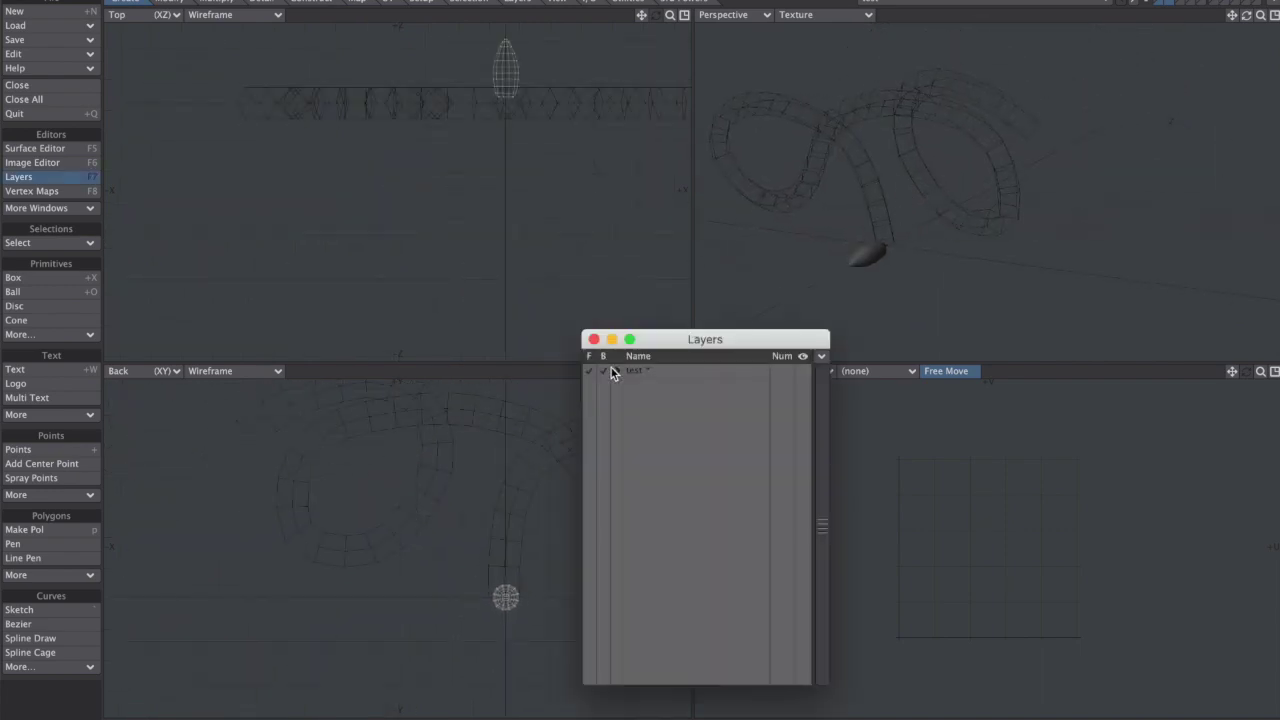
pyautogui.click(661, 399)
pyautogui.doubleClick(661, 398)
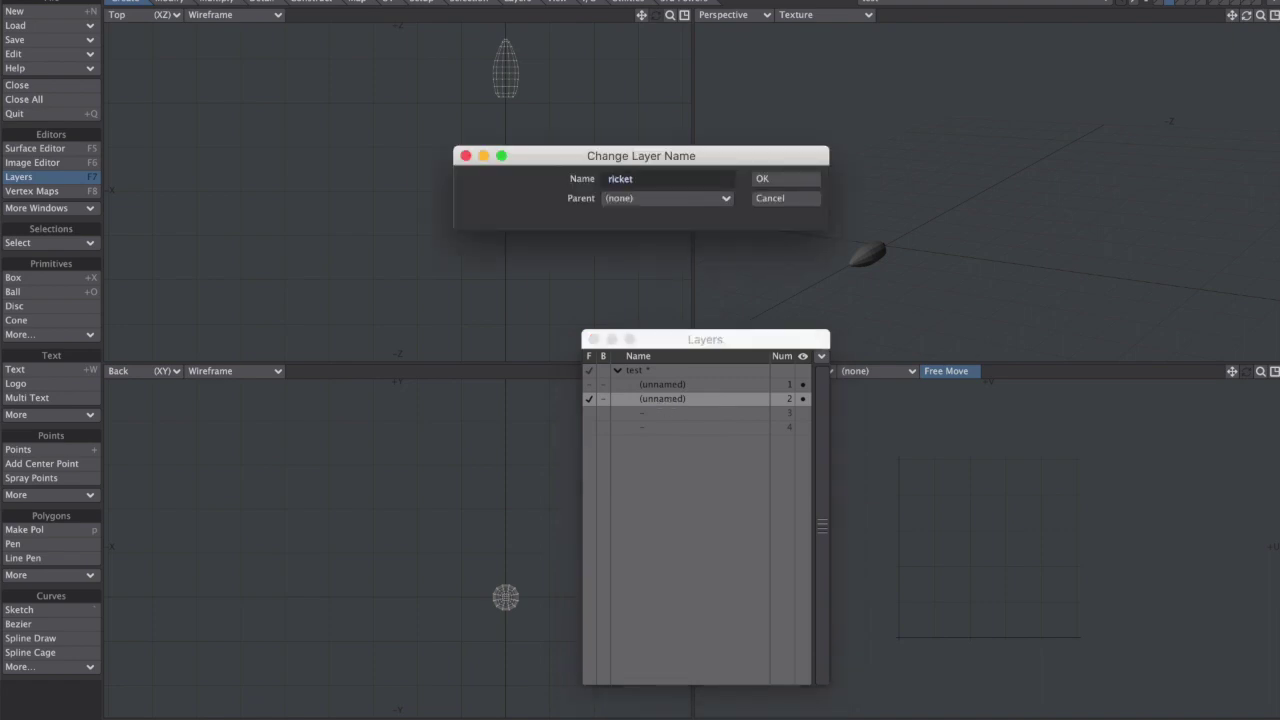
pyautogui.press('Return')
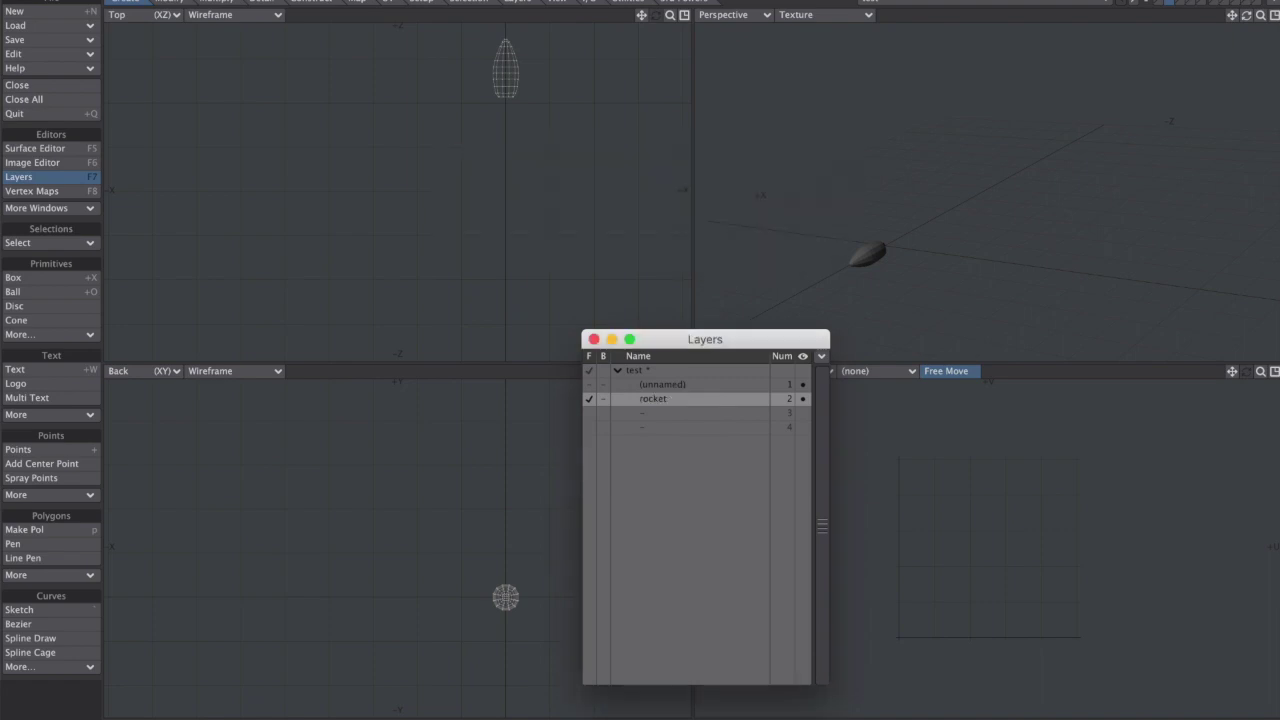
# Rename the first layer, which holds the looping tube, as smoke.
pyautogui.doubleClick(672, 386)
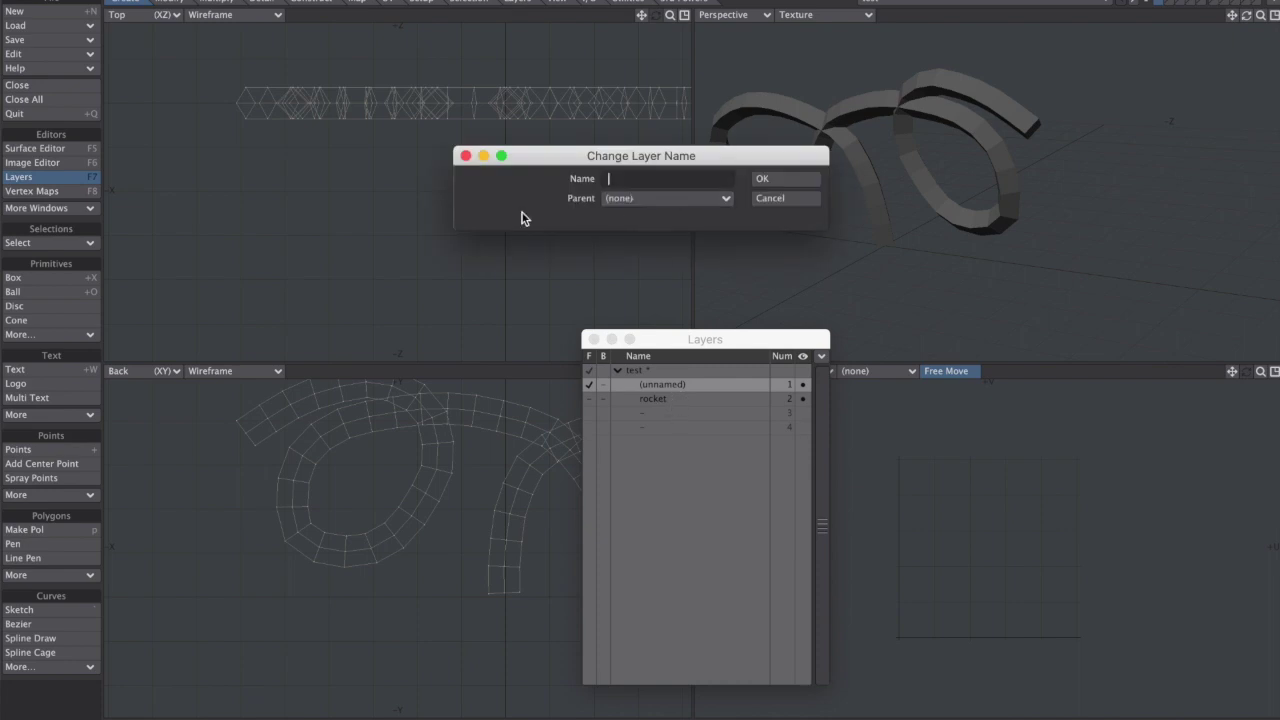
pyautogui.write('smoke')
pyautogui.press('Return')
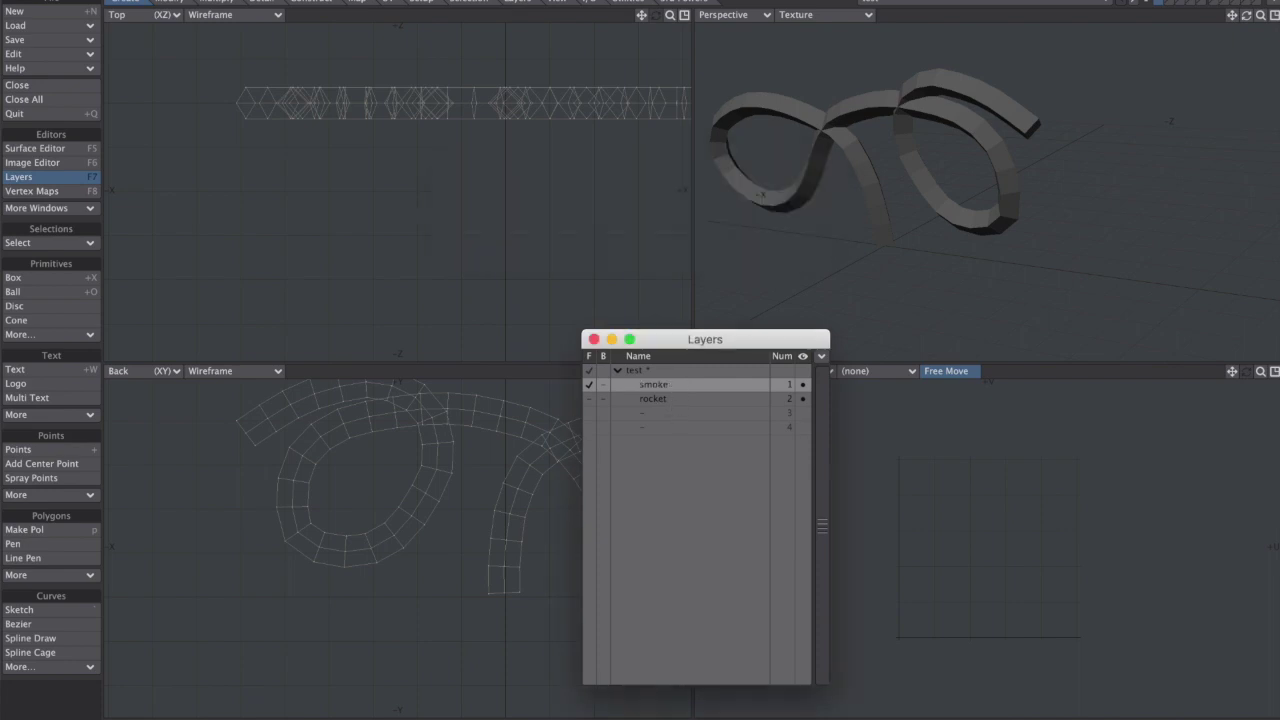
pyautogui.click(593, 339)
# Turn the smoke tube into a smooth subdivision surface and check it against the rocket layer, finishing on the smoke layer.
pyautogui.keyDown('alt'); pyautogui.moveTo(934, 212); pyautogui.dragTo(993, 157); pyautogui.keyUp('alt')
pyautogui.press('Tab')
pyautogui.keyDown('alt'); pyautogui.moveTo(954, 199); pyautogui.dragTo(989, 151); pyautogui.keyUp('alt')
pyautogui.click(1168, 4)
pyautogui.click(1166, 1)
pyautogui.click(1158, 1)
pyautogui.click(1168, 1)
pyautogui.click(1161, 3)
pyautogui.click(1153, 6)
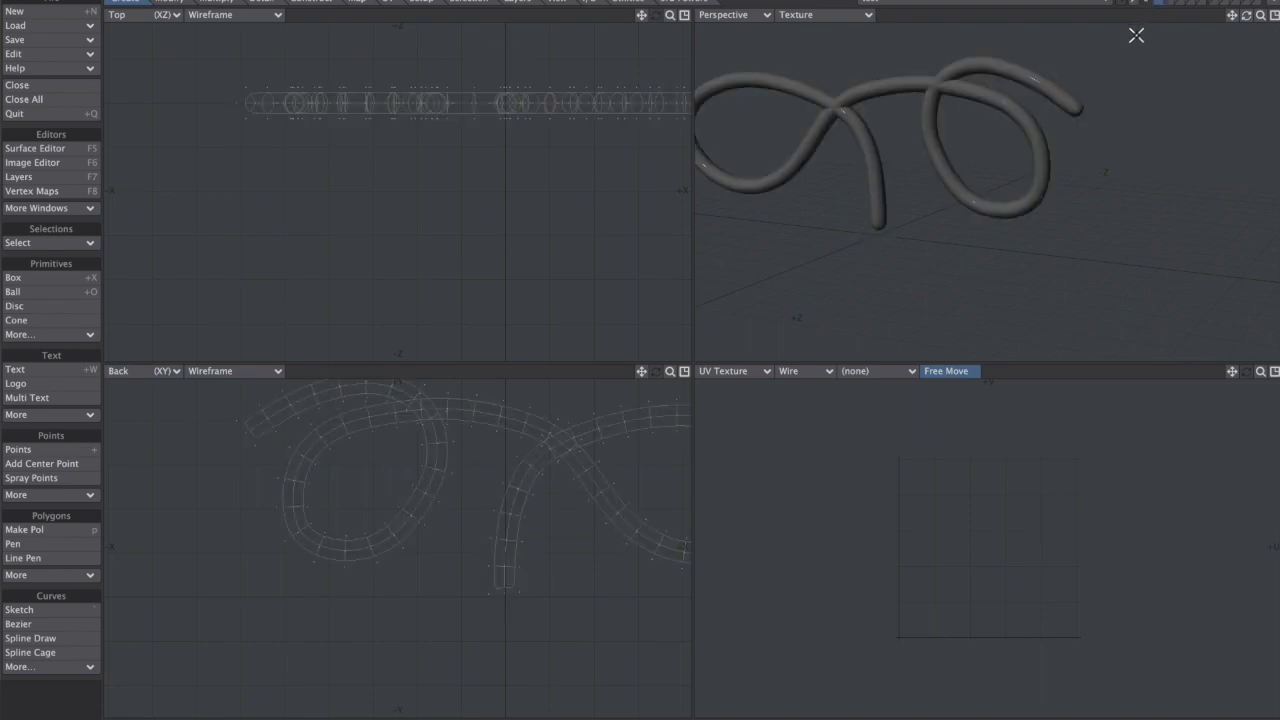
# Send the test object to Layout and frame the tube and rocket in its perspective view.
pyautogui.click(1274, 4)
pyautogui.click(1209, 23)
pyautogui.click(776, 246)
pyautogui.scroll(5, 526, 368)
pyautogui.keyDown('alt'); pyautogui.moveTo(526, 368); pyautogui.dragTo(580, 288); pyautogui.keyUp('alt')
# Enable Smoothing on the test object's Default surface.
pyautogui.press('F5')
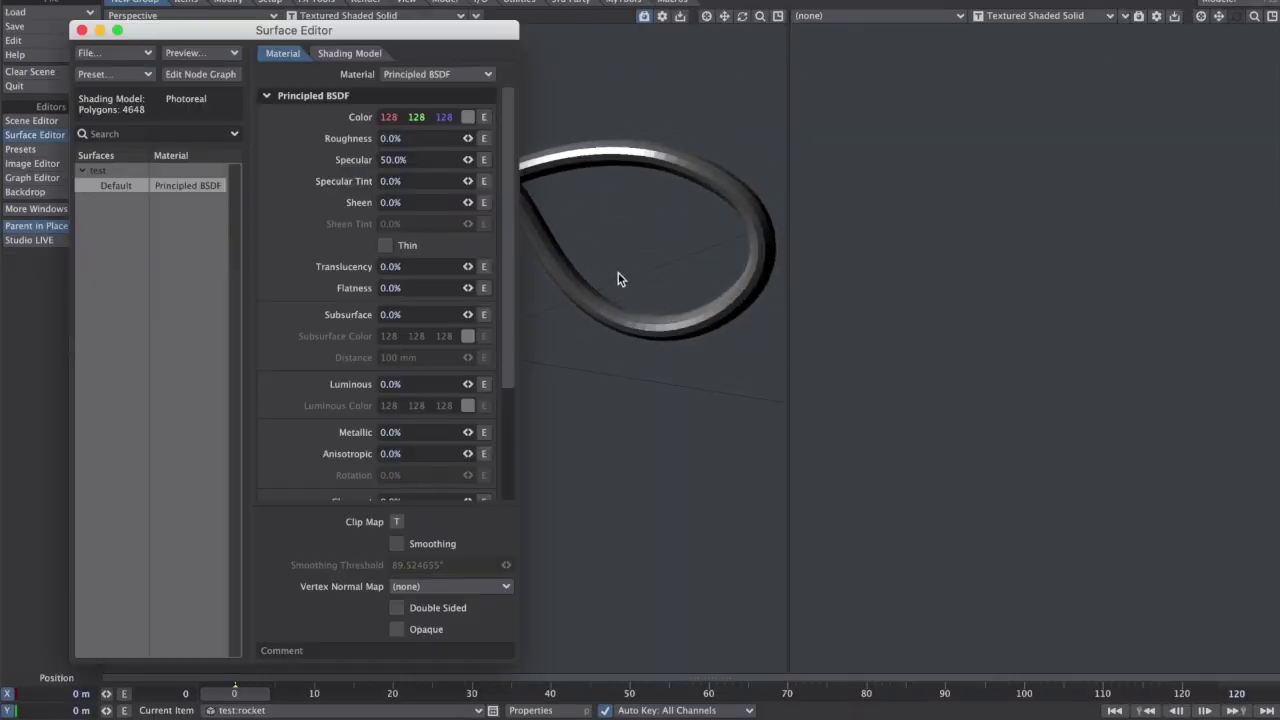
pyautogui.moveTo(330, 34); pyautogui.dragTo(932, 84)
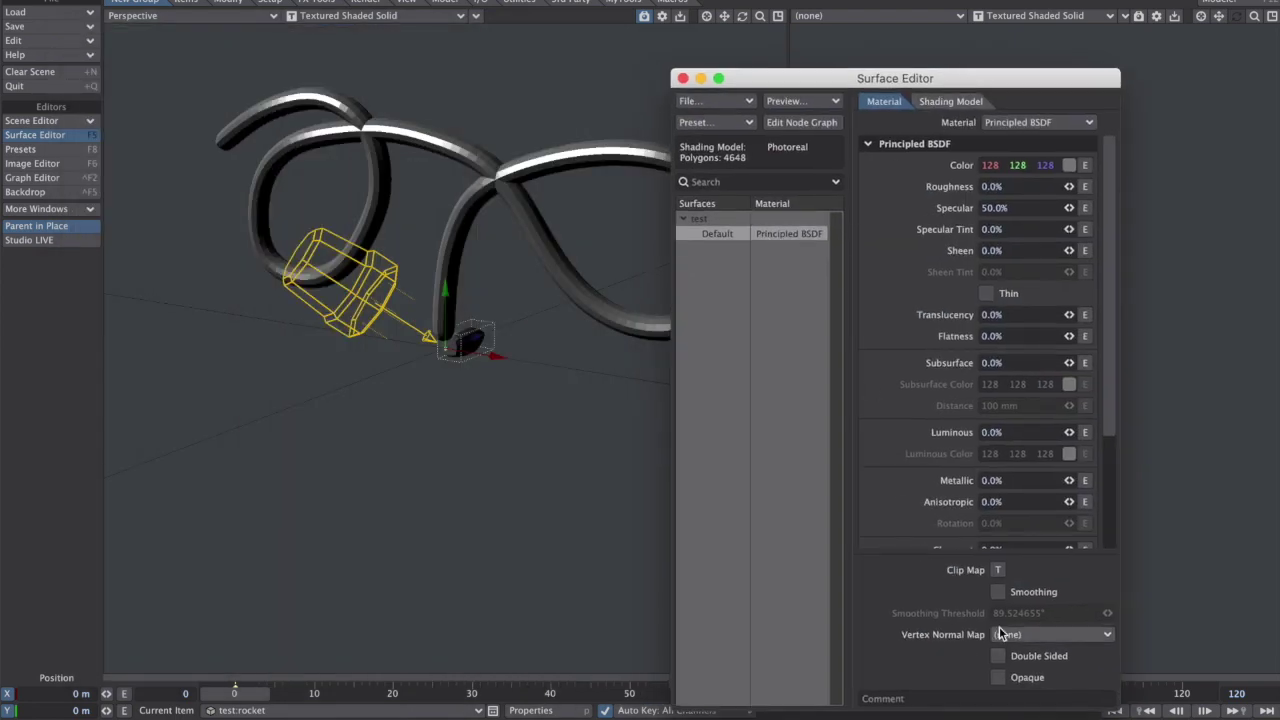
pyautogui.click(997, 591)
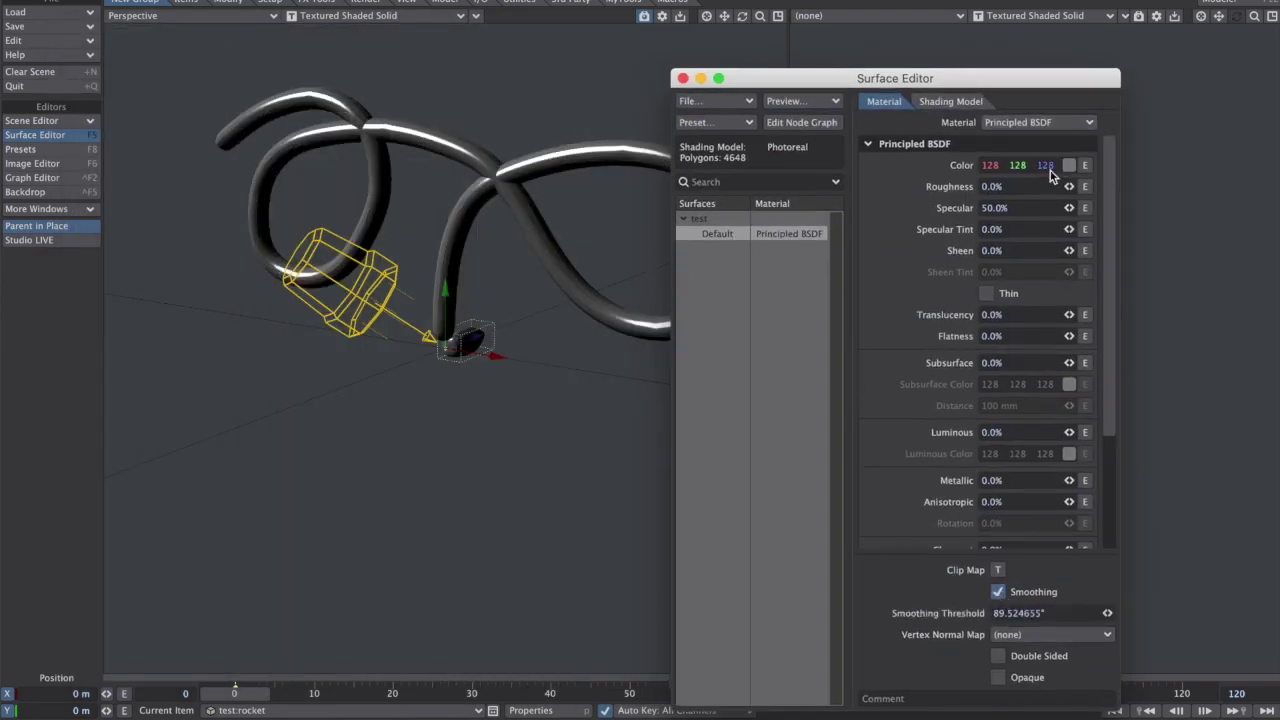
pyautogui.click(682, 78)
# Select the smoke tube as the current item in the perspective view.
pyautogui.keyDown('alt'); pyautogui.moveTo(552, 352); pyautogui.dragTo(356, 363); pyautogui.keyUp('alt')
pyautogui.click(351, 162)
pyautogui.keyDown('ctrl'); pyautogui.keyDown('alt'); pyautogui.moveTo(345, 173); pyautogui.dragTo(458, 331); pyautogui.keyUp('alt'); pyautogui.keyUp('ctrl')
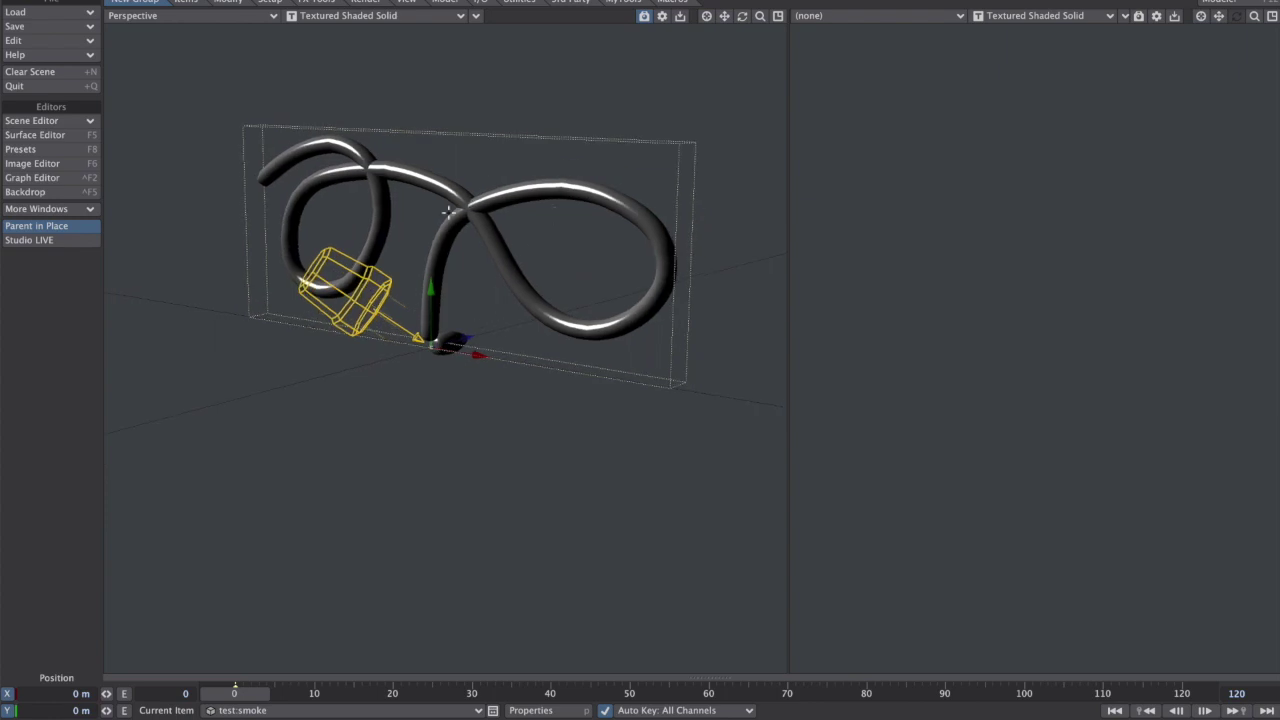
pyautogui.moveTo(488, 307); pyautogui.dragTo(528, 347)
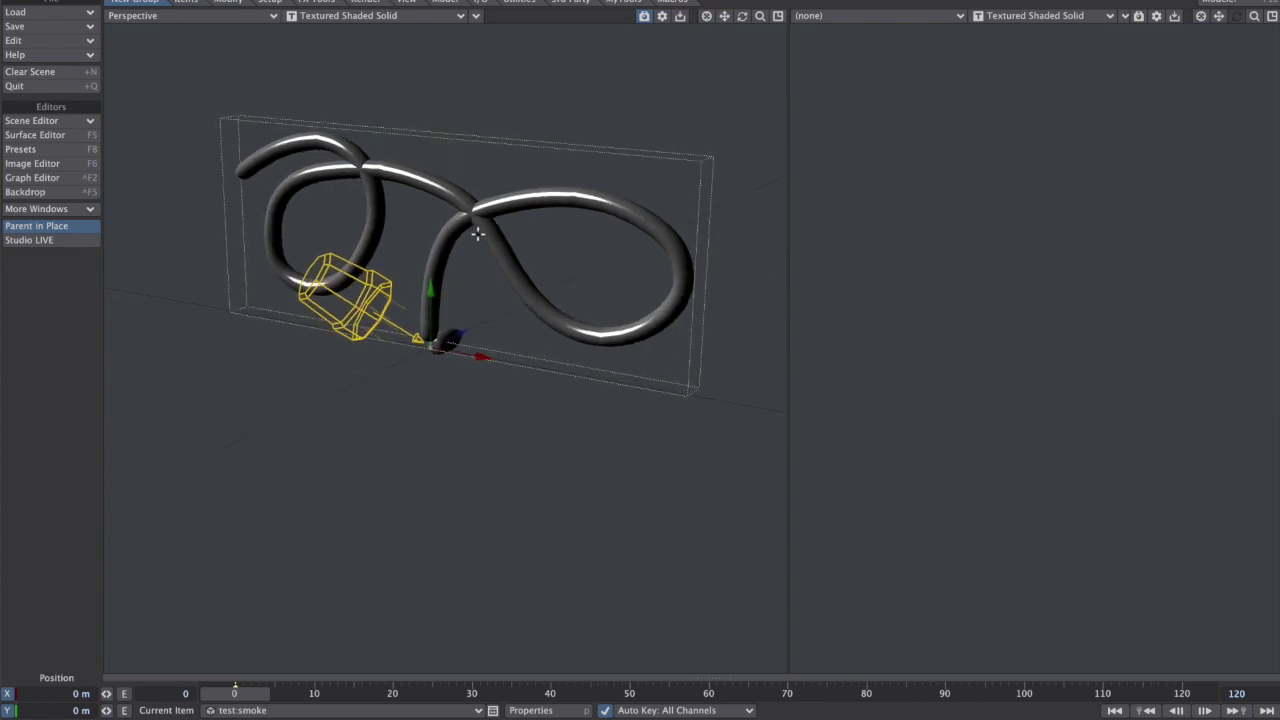
# Move Nodal Displacement above Bones in the smoke object's modifier list and open its node graph.
pyautogui.press('p')
pyautogui.moveTo(1063, 353); pyautogui.dragTo(1061, 333)
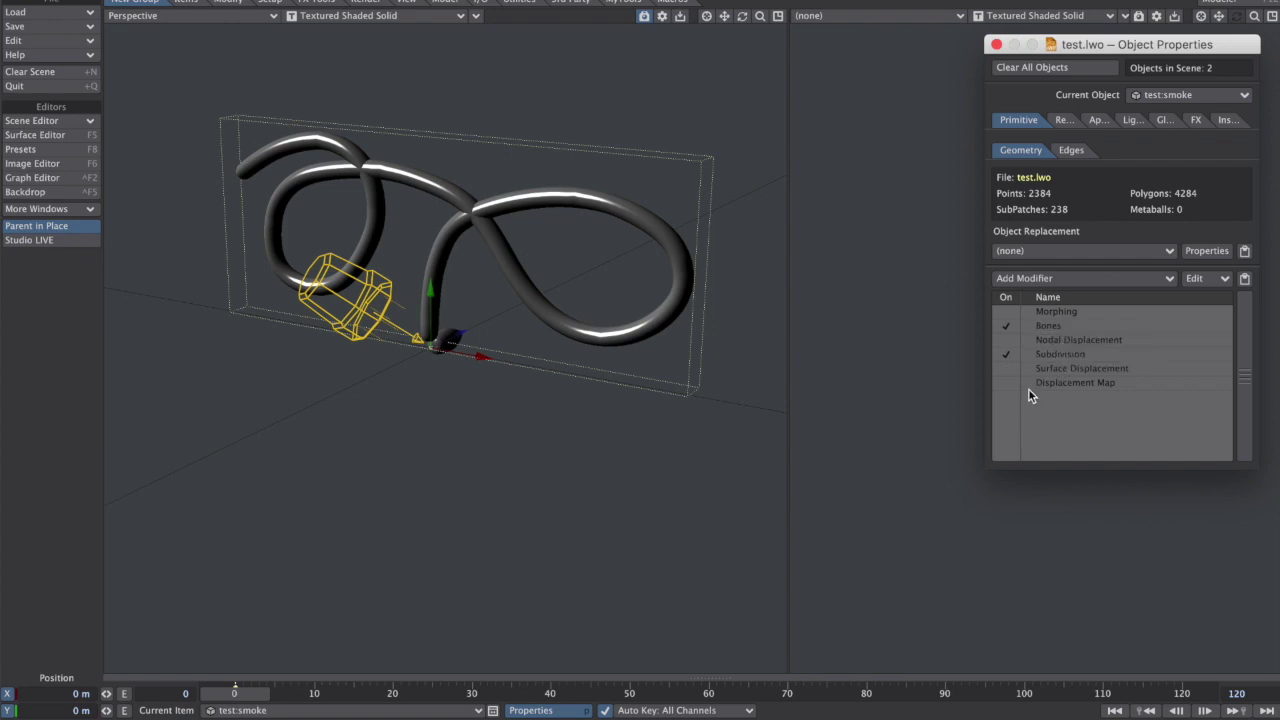
pyautogui.click(1055, 340)
pyautogui.moveTo(1059, 345); pyautogui.dragTo(1056, 322)
pyautogui.doubleClick(1066, 324)
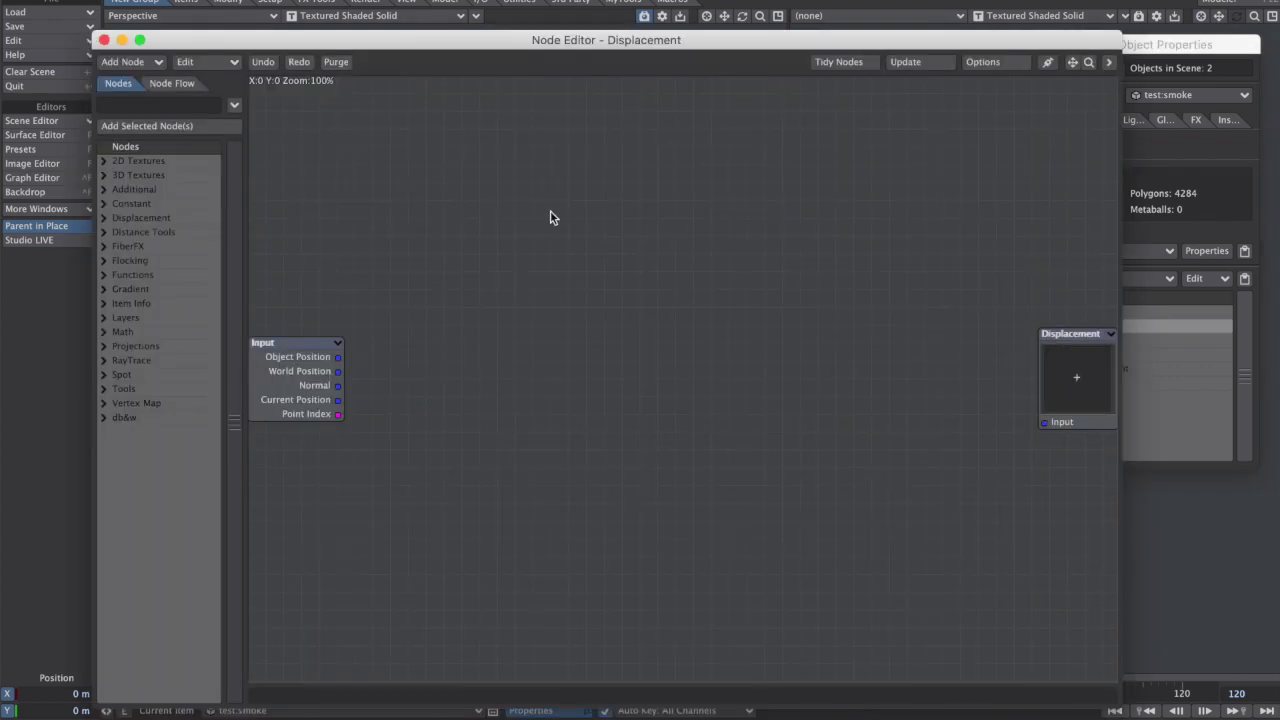
# Import the ToothPaste.nodes file from the Nodes folder into the displacement graph.
pyautogui.moveTo(586, 40); pyautogui.dragTo(637, 9)
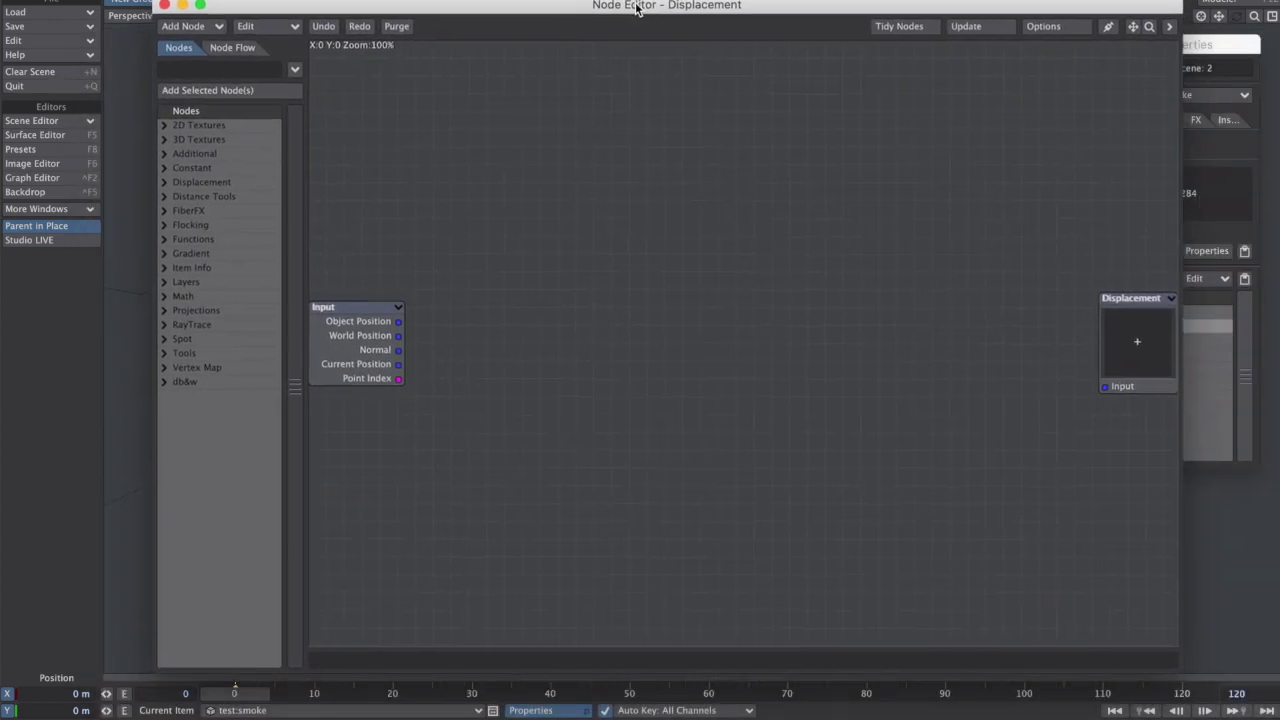
pyautogui.click(289, 26)
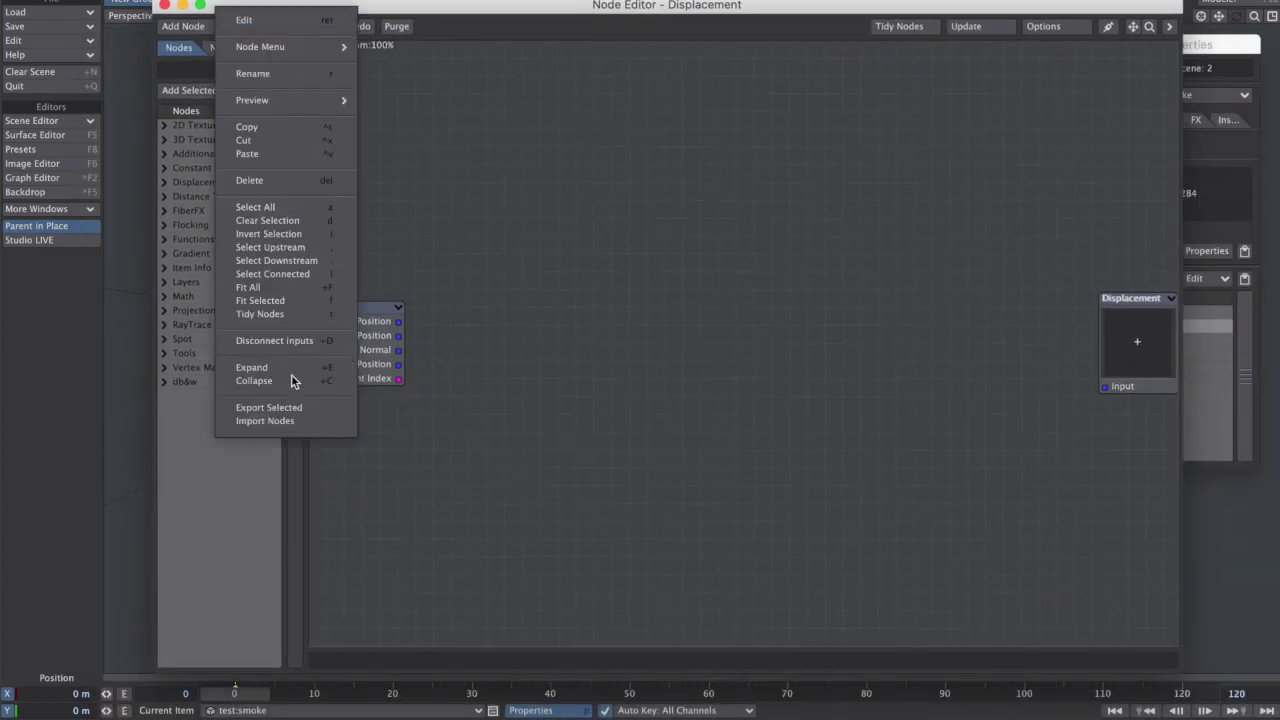
pyautogui.click(265, 421)
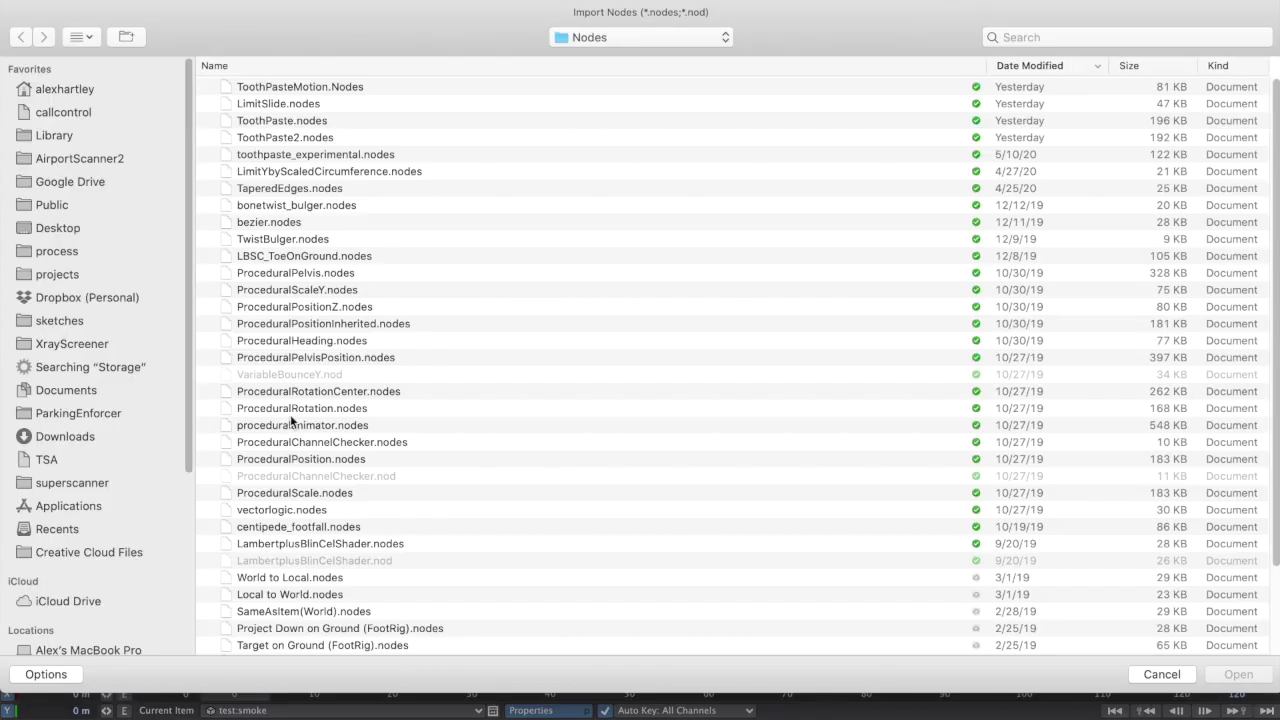
pyautogui.click(640, 37)
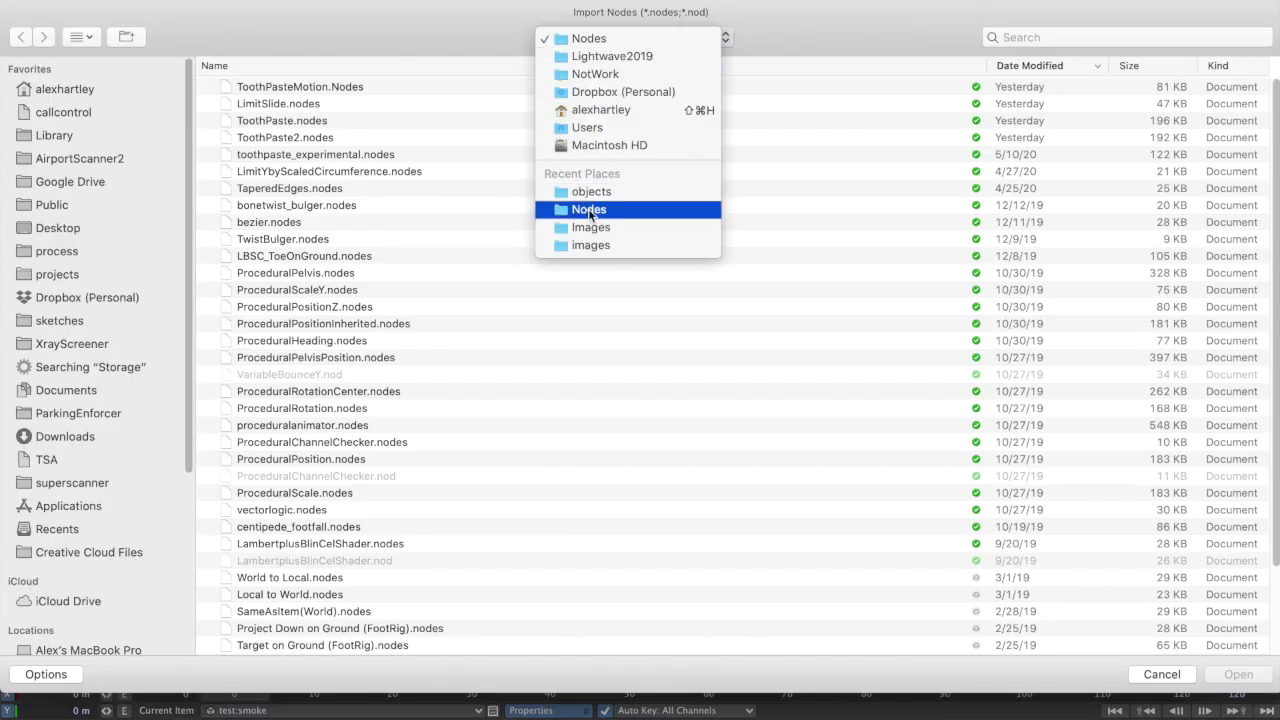
pyautogui.click(588, 208)
pyautogui.click(634, 39)
pyautogui.click(151, 142)
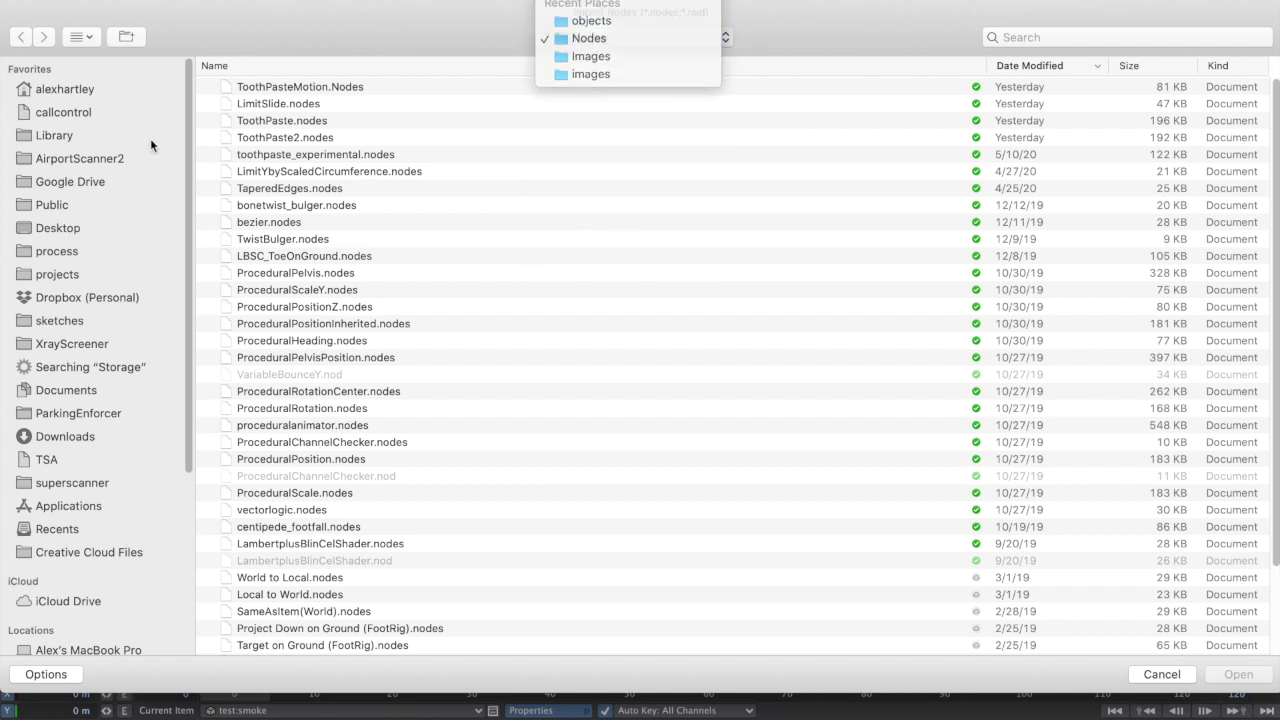
pyautogui.click(291, 89)
pyautogui.click(309, 121)
pyautogui.doubleClick(302, 121)
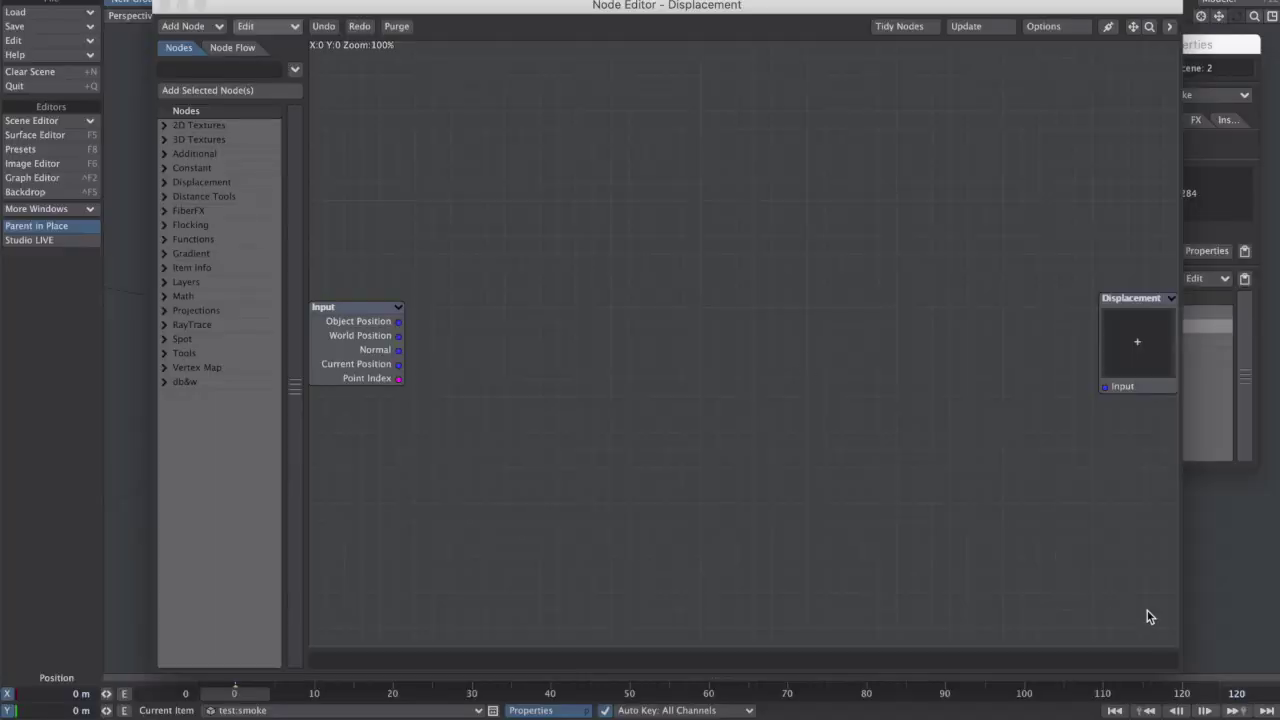
# Arrange the graph so the imported nodes sit clearly between the Input and Displacement nodes.
pyautogui.scroll(-3, 900, 450)
pyautogui.moveTo(936, 504); pyautogui.dragTo(833, 462, button='middle')
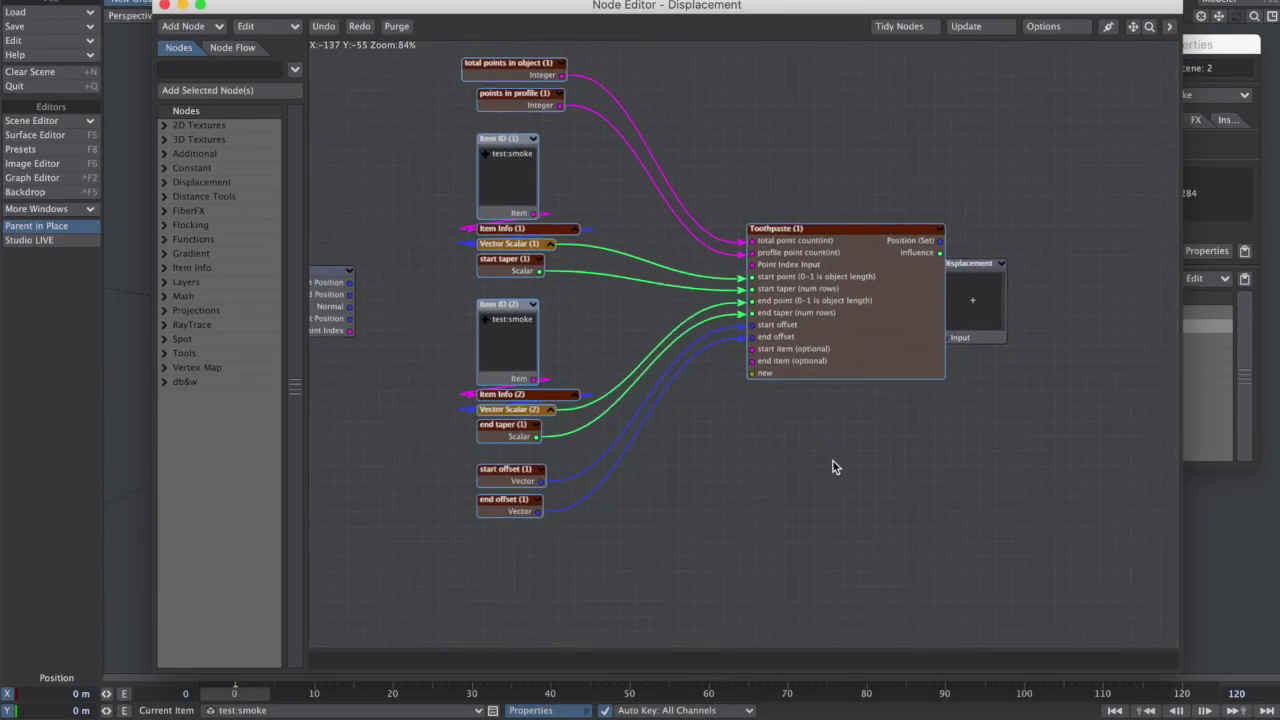
pyautogui.scroll(-4, 833, 461)
pyautogui.moveTo(836, 122); pyautogui.dragTo(548, 491)
pyautogui.moveTo(811, 319); pyautogui.dragTo(734, 345)
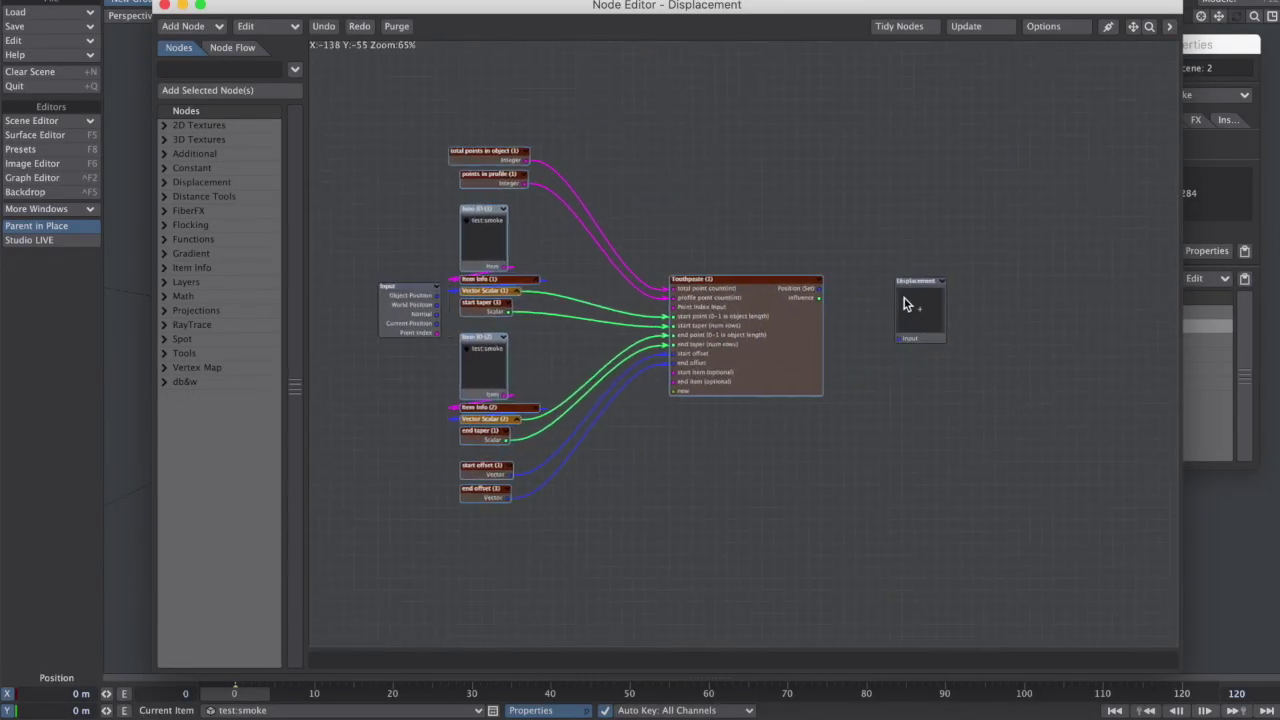
pyautogui.moveTo(906, 303); pyautogui.dragTo(960, 301)
pyautogui.moveTo(426, 308); pyautogui.dragTo(348, 319)
pyautogui.click(600, 222)
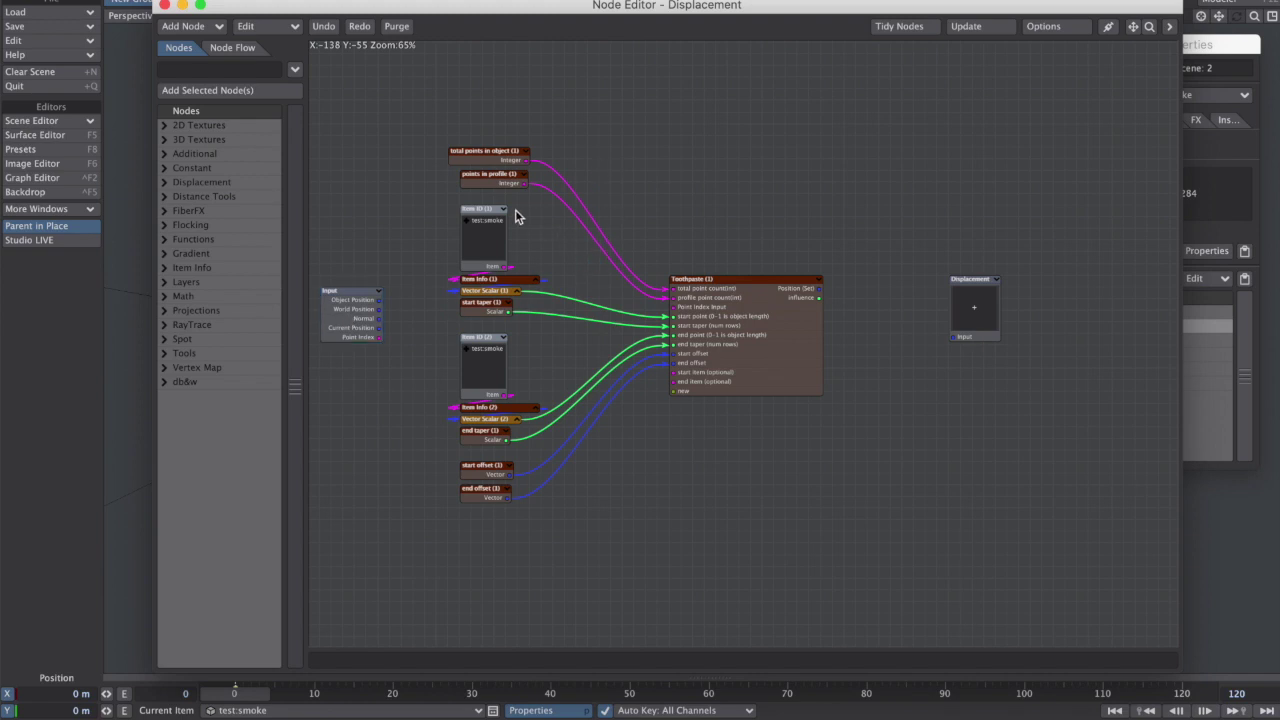
# Examine the Toothpaste node and its feeding Item ID, Item Info and Vector Scalar nodes, including the first Vector Scalar's mode.
pyautogui.moveTo(687, 218); pyautogui.dragTo(846, 440)
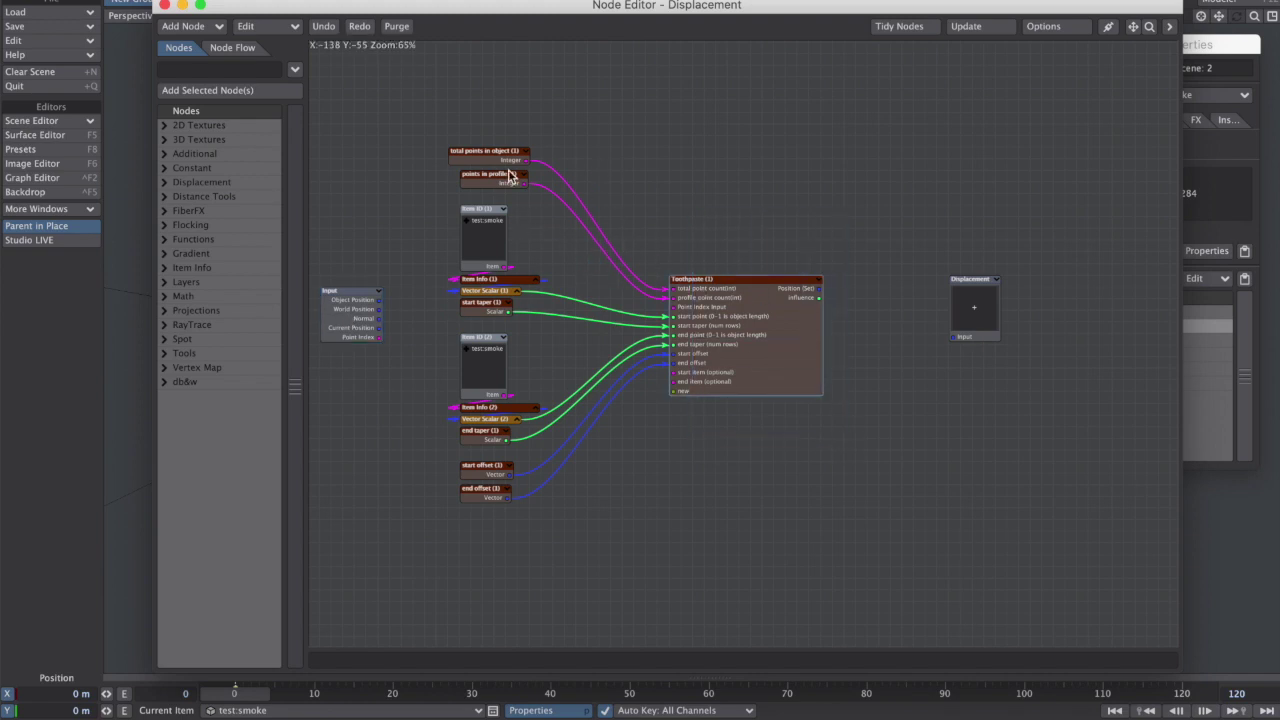
pyautogui.click(490, 237)
pyautogui.click(491, 366)
pyautogui.click(536, 280)
pyautogui.click(536, 280)
pyautogui.click(517, 291)
pyautogui.doubleClick(500, 305)
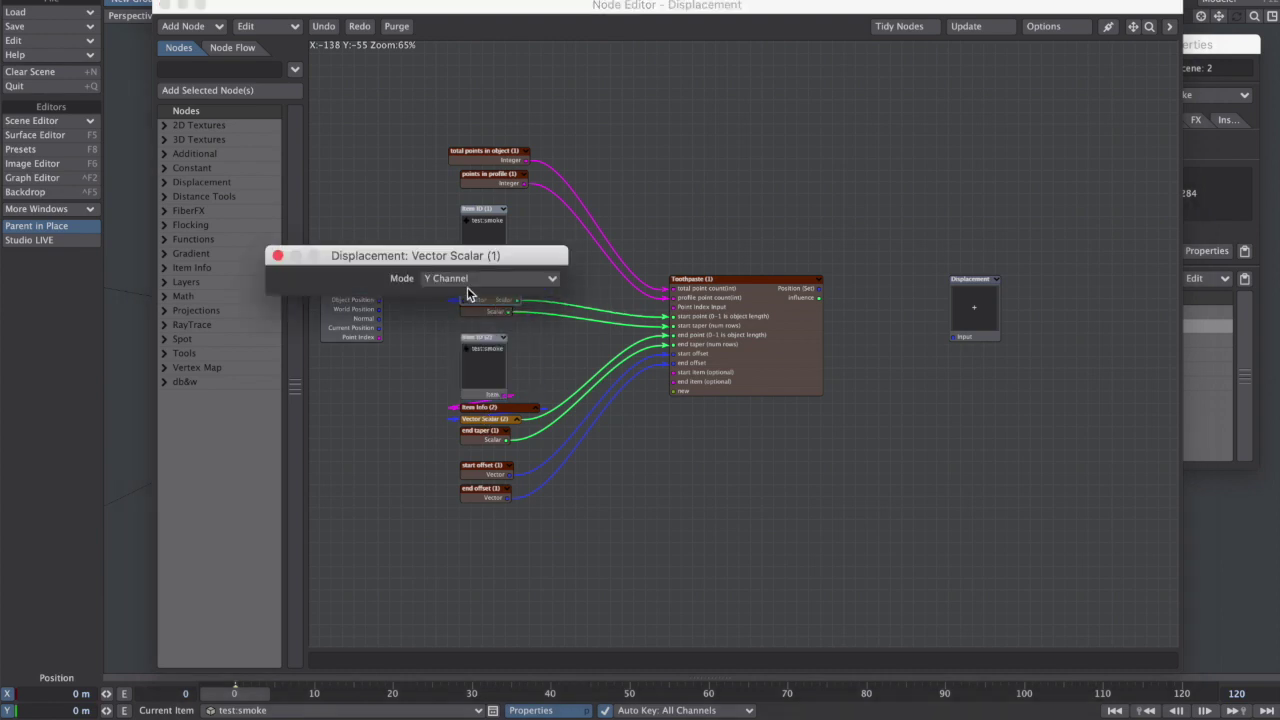
pyautogui.click(277, 256)
pyautogui.click(518, 290)
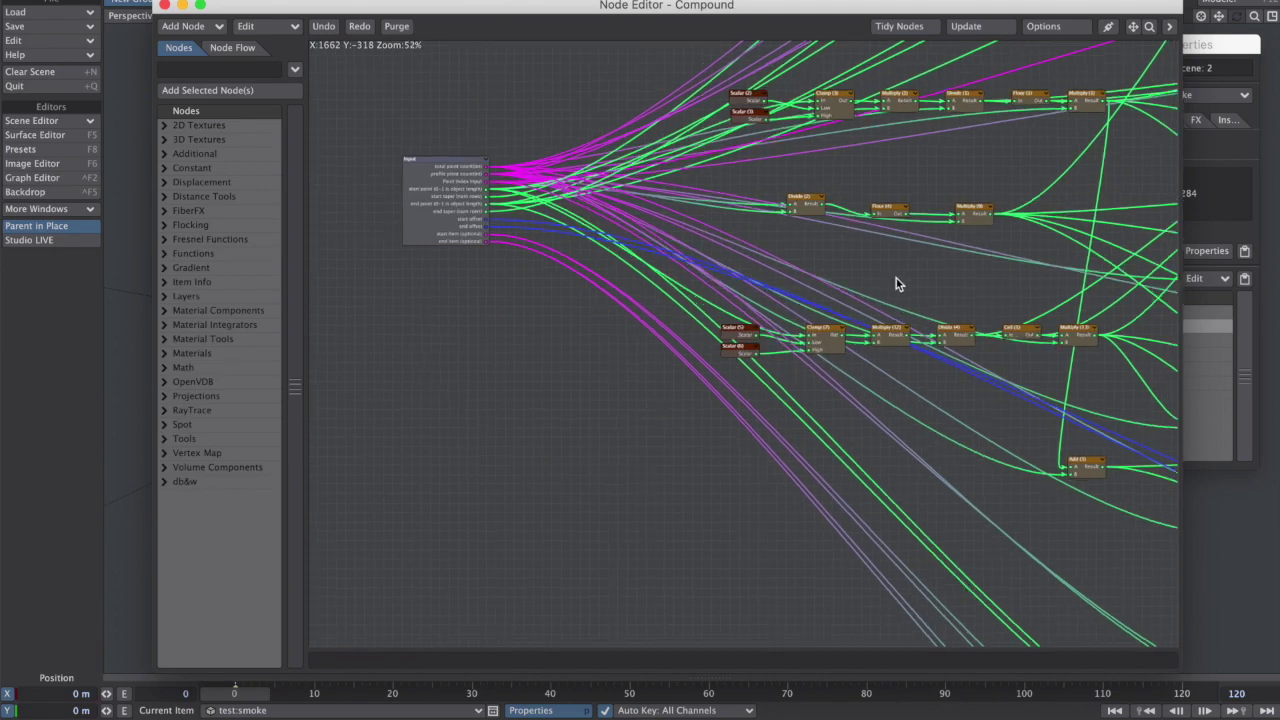
# Examine the Toothpaste compound's internal node network and return to the main displacement graph.
pyautogui.scroll(-5, 823, 277)
pyautogui.scroll(3, 823, 277)
pyautogui.scroll(-2, 914, 291)
pyautogui.scroll(6, 803, 251)
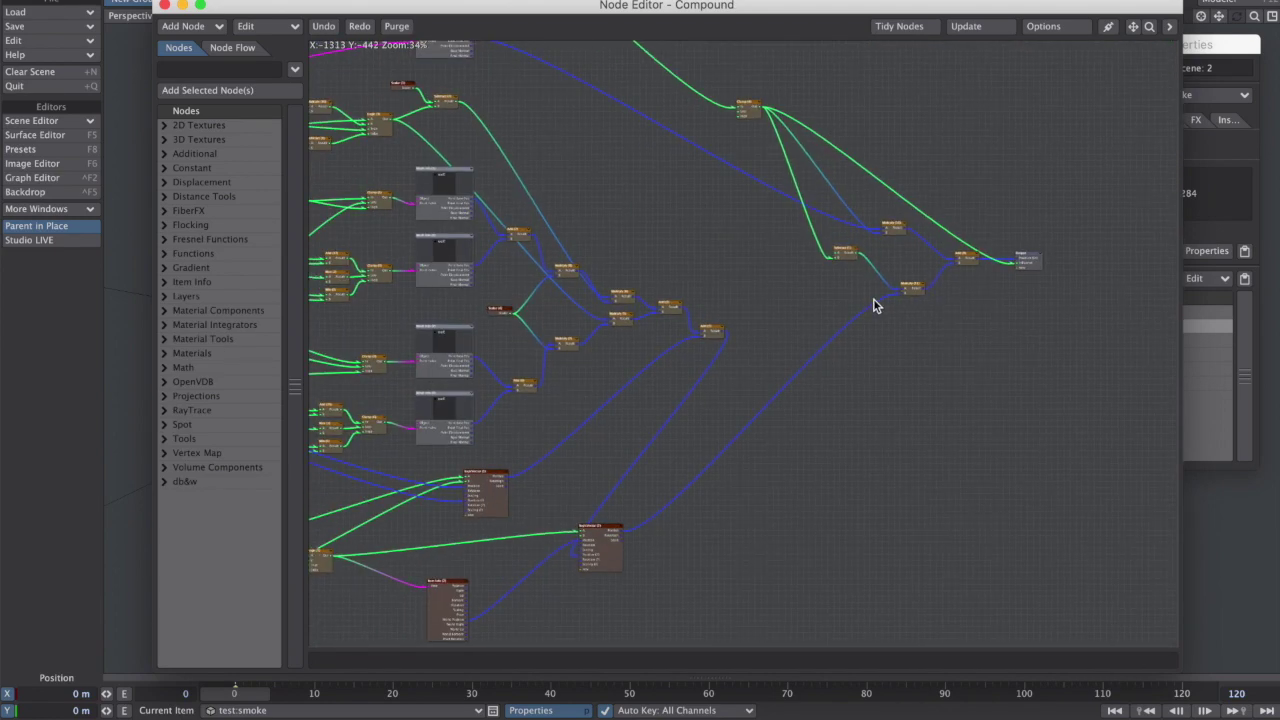
pyautogui.scroll(-3, 927, 315)
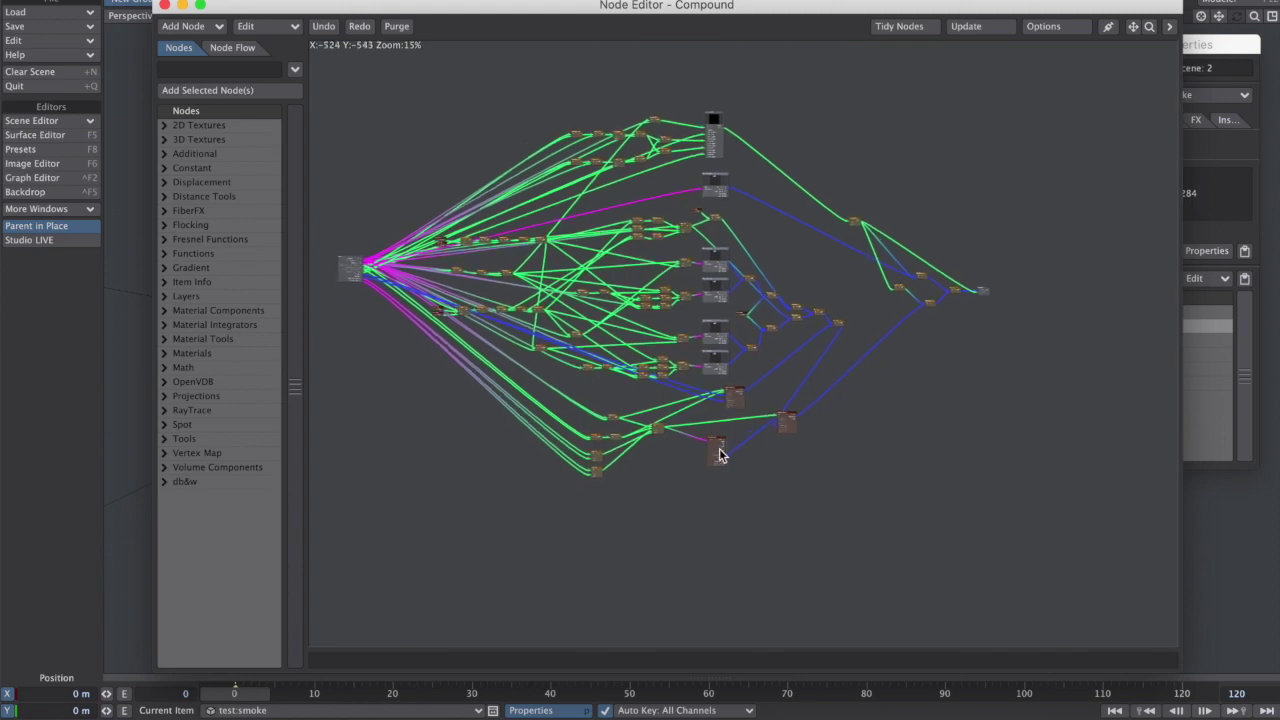
pyautogui.doubleClick(720, 455)
pyautogui.click(278, 258)
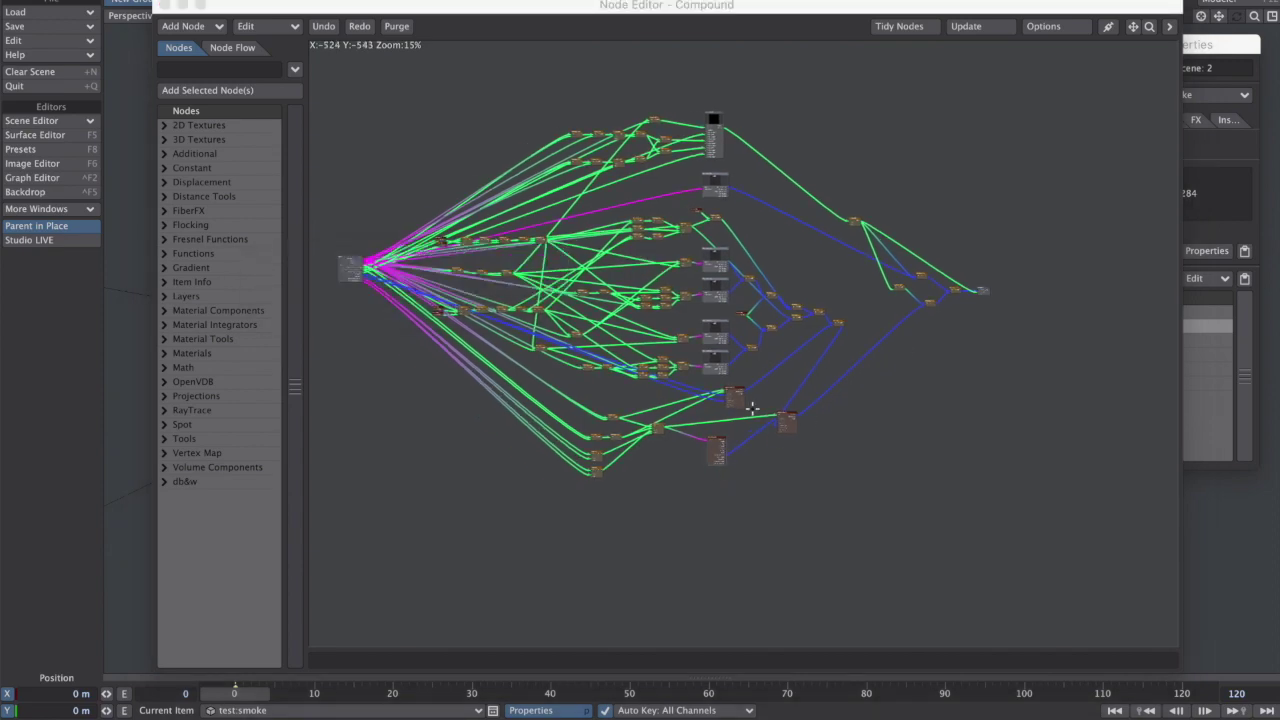
pyautogui.doubleClick(740, 405)
pyautogui.doubleClick(412, 343)
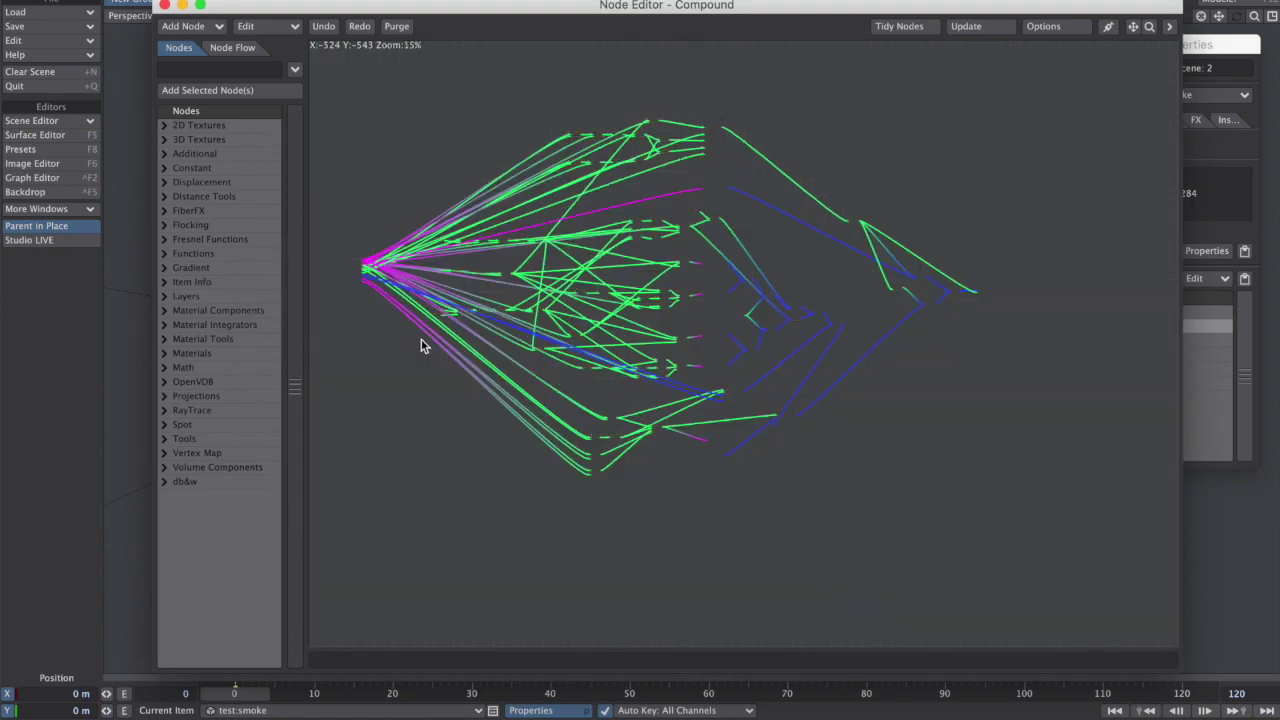
pyautogui.doubleClick(351, 268)
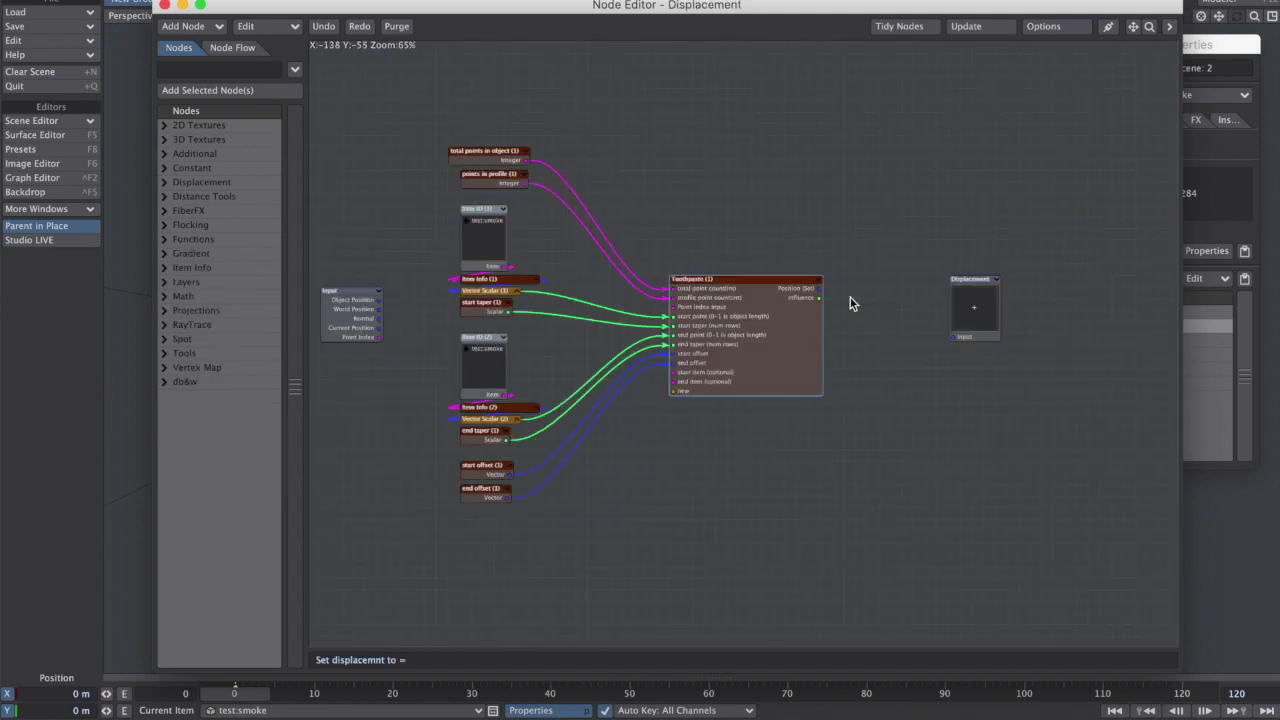
# Connect the Input node's Point Index output to the Toothpaste node's Point Index Input.
pyautogui.scroll(2, 850, 304)
pyautogui.keyDown('alt'); pyautogui.moveTo(898, 302); pyautogui.dragTo(872, 268); pyautogui.keyUp('alt')
pyautogui.keyDown('alt'); pyautogui.moveTo(649, 171); pyautogui.dragTo(861, 200); pyautogui.keyUp('alt')
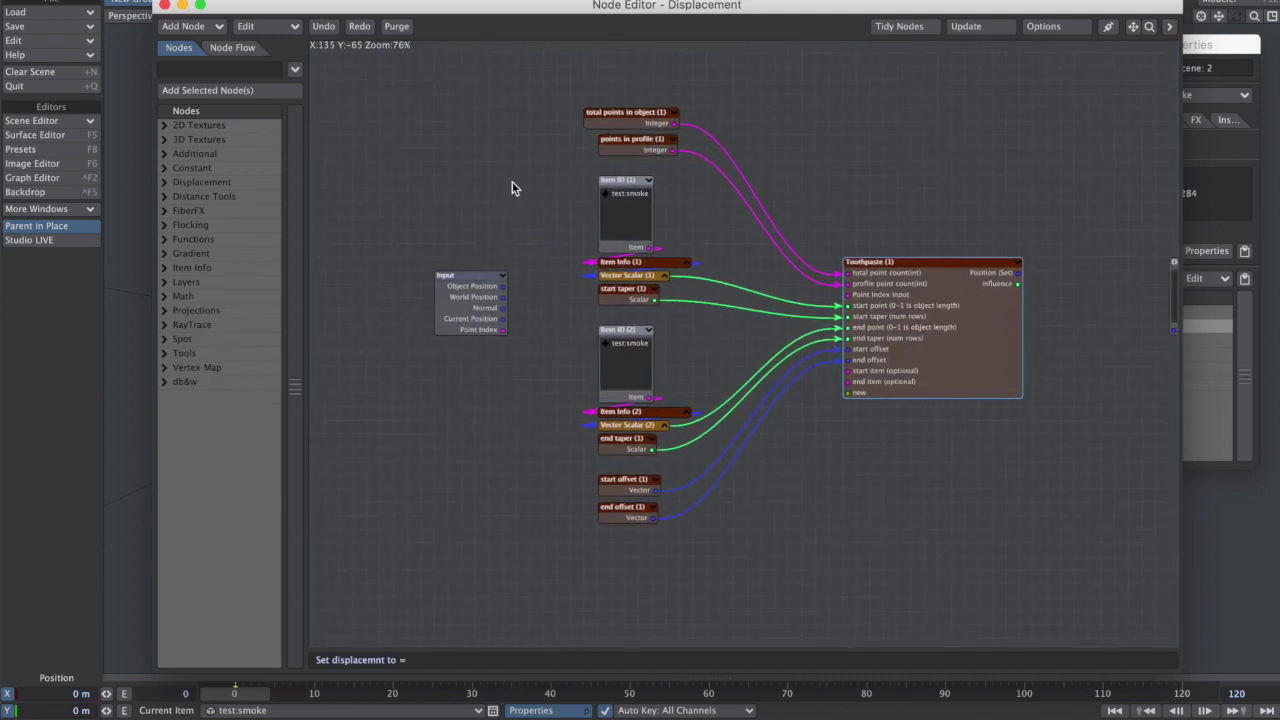
pyautogui.moveTo(584, 19); pyautogui.dragTo(625, 13)
pyautogui.moveTo(551, 321); pyautogui.dragTo(905, 287)
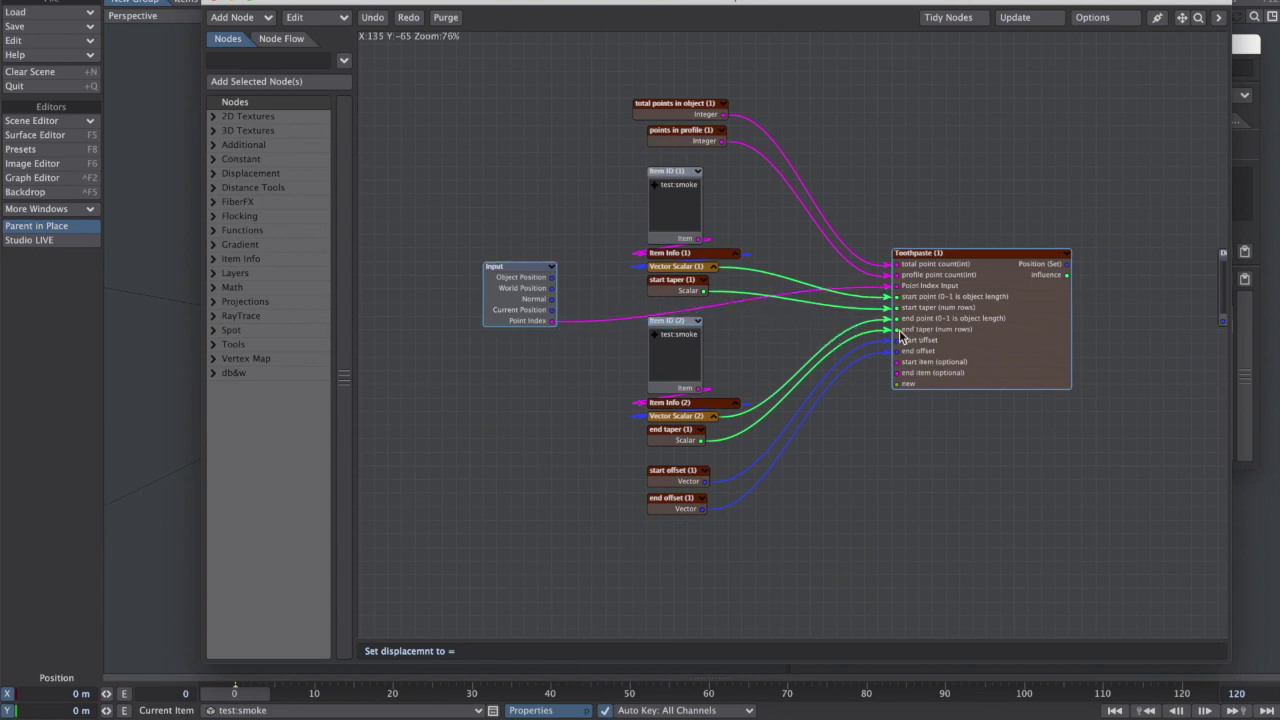
# Open the total points in object node's value and look up the smoke tube's point total in Modeler's statistics.
pyautogui.doubleClick(684, 108)
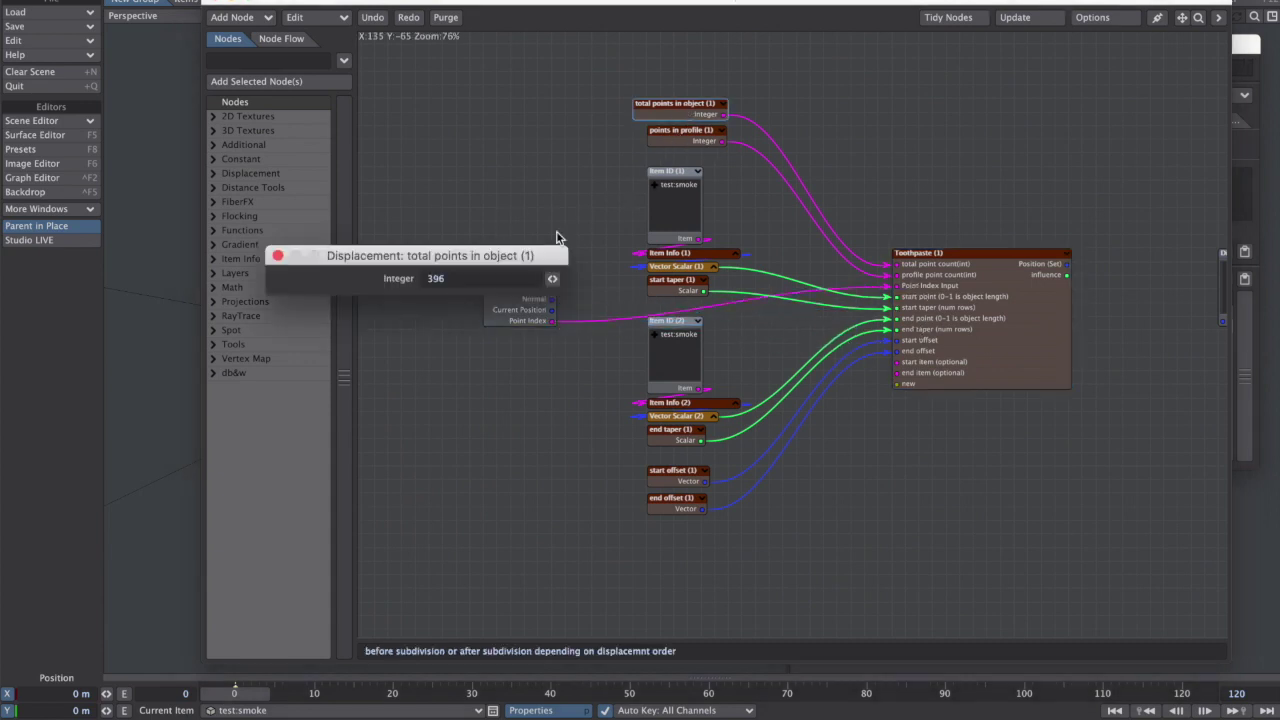
pyautogui.press('super+Tab')
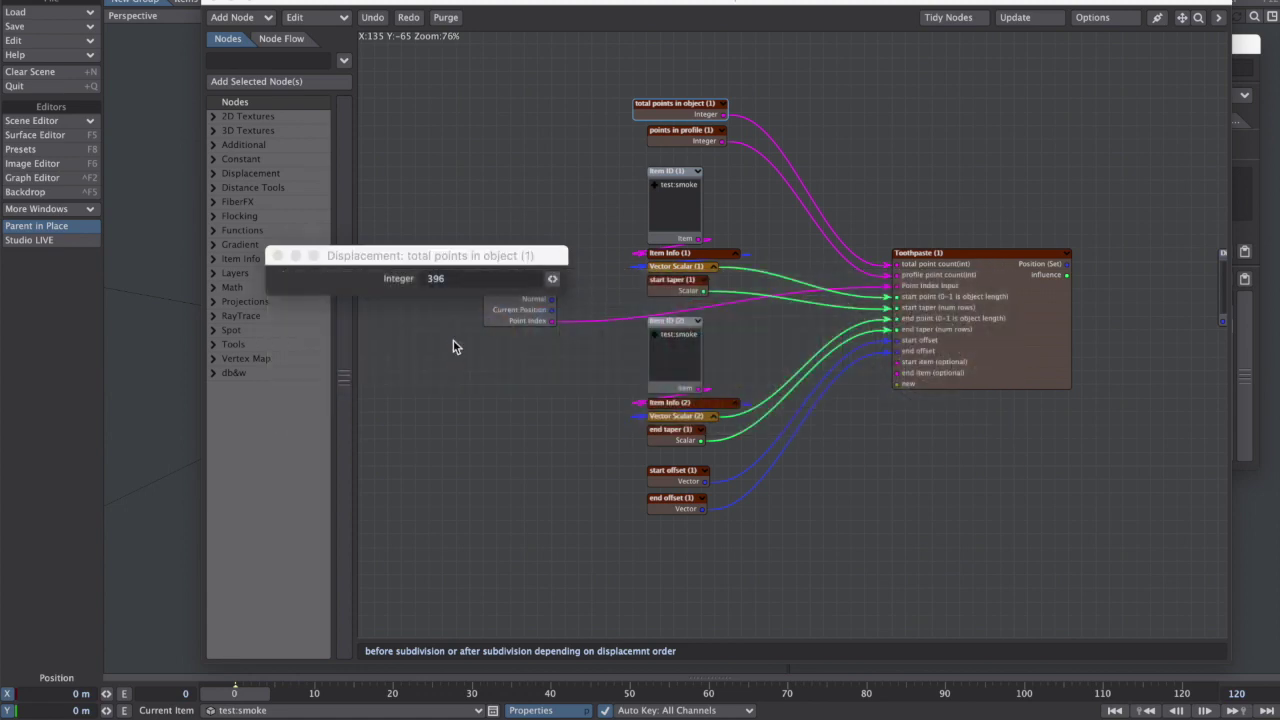
pyautogui.press('w')
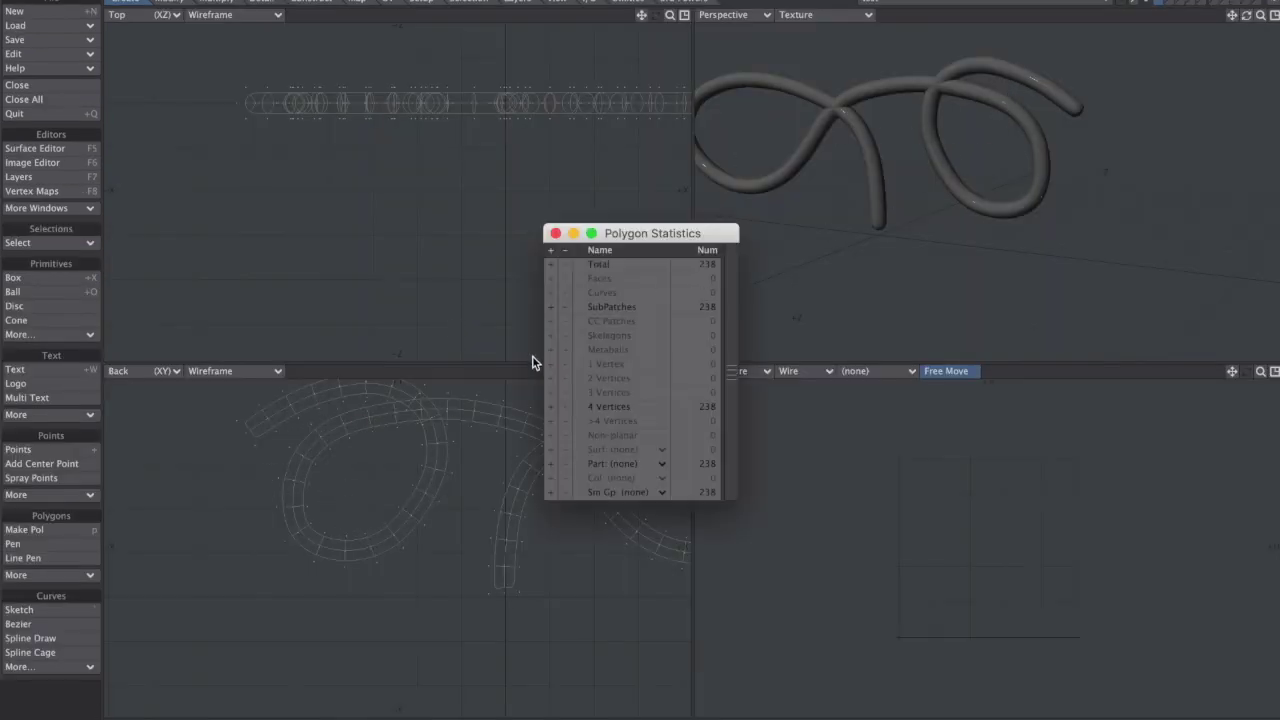
pyautogui.hotkey('ctrl', 'g')
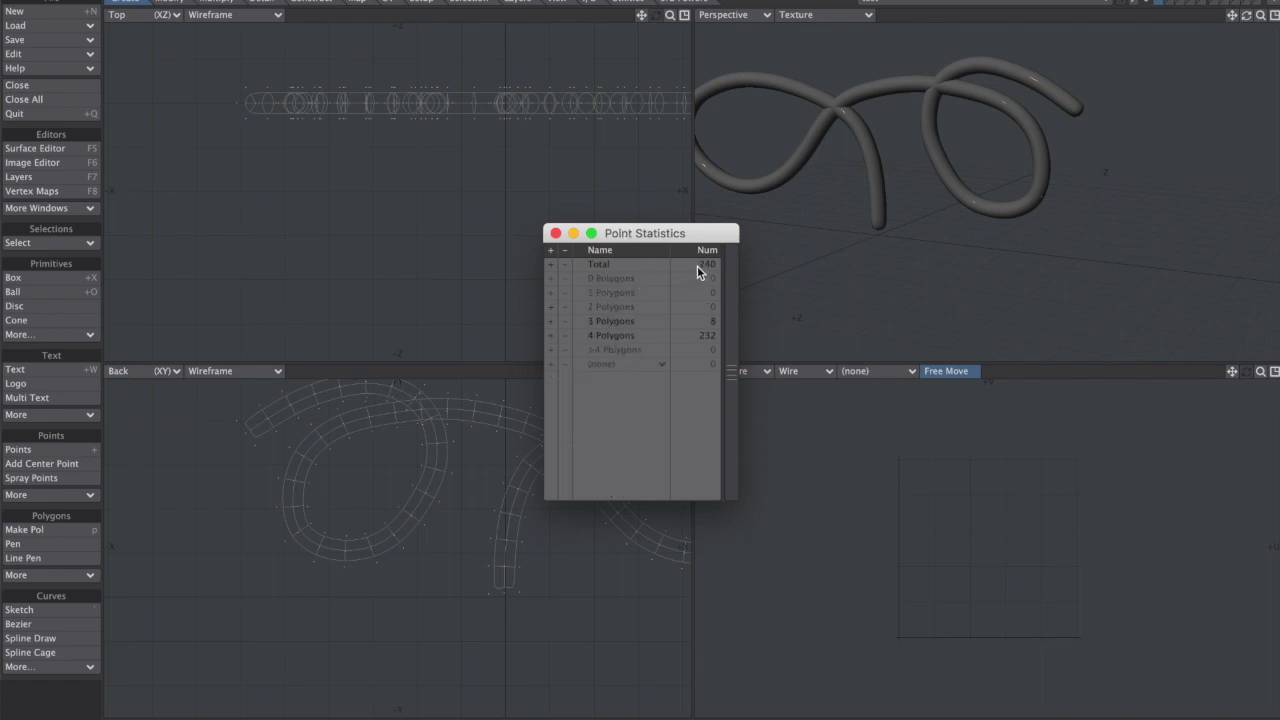
# Select the ring of points at the smoke tube's far end to check the profile's point count.
pyautogui.press('space')
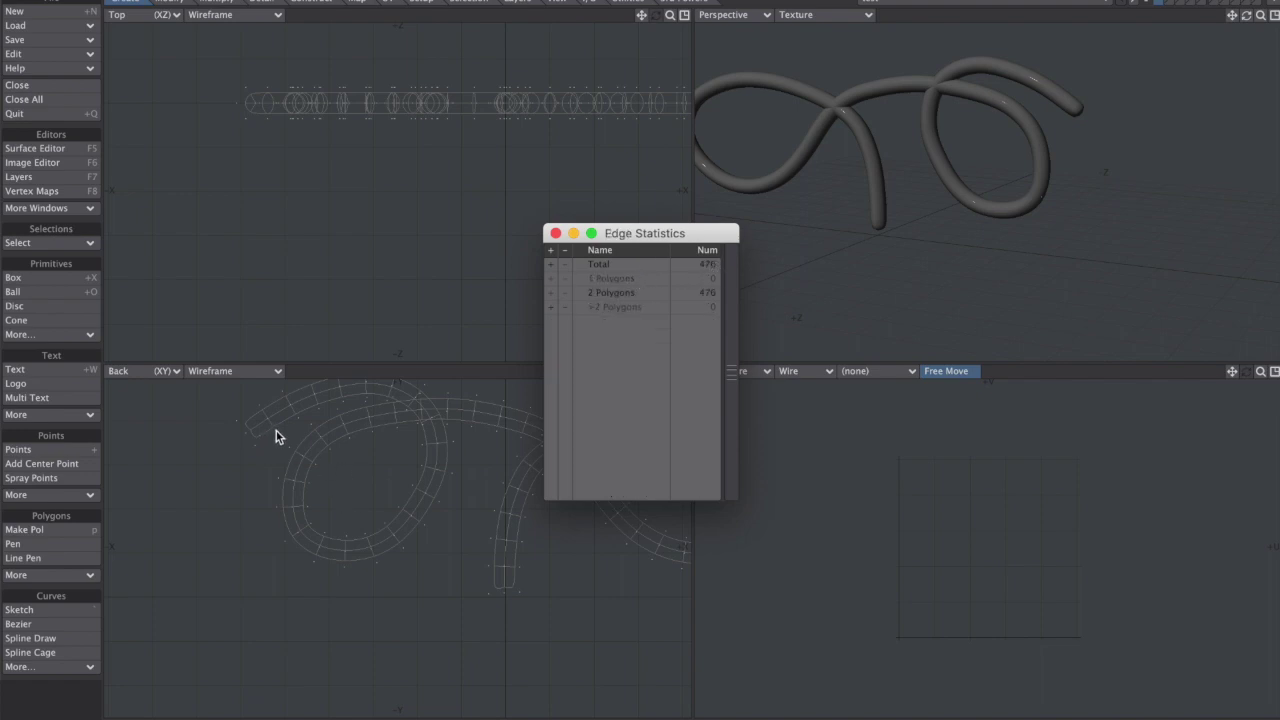
pyautogui.click(277, 434)
pyautogui.press('space')
pyautogui.press('space')
pyautogui.moveTo(278, 436); pyautogui.dragTo(268, 440, button='right')
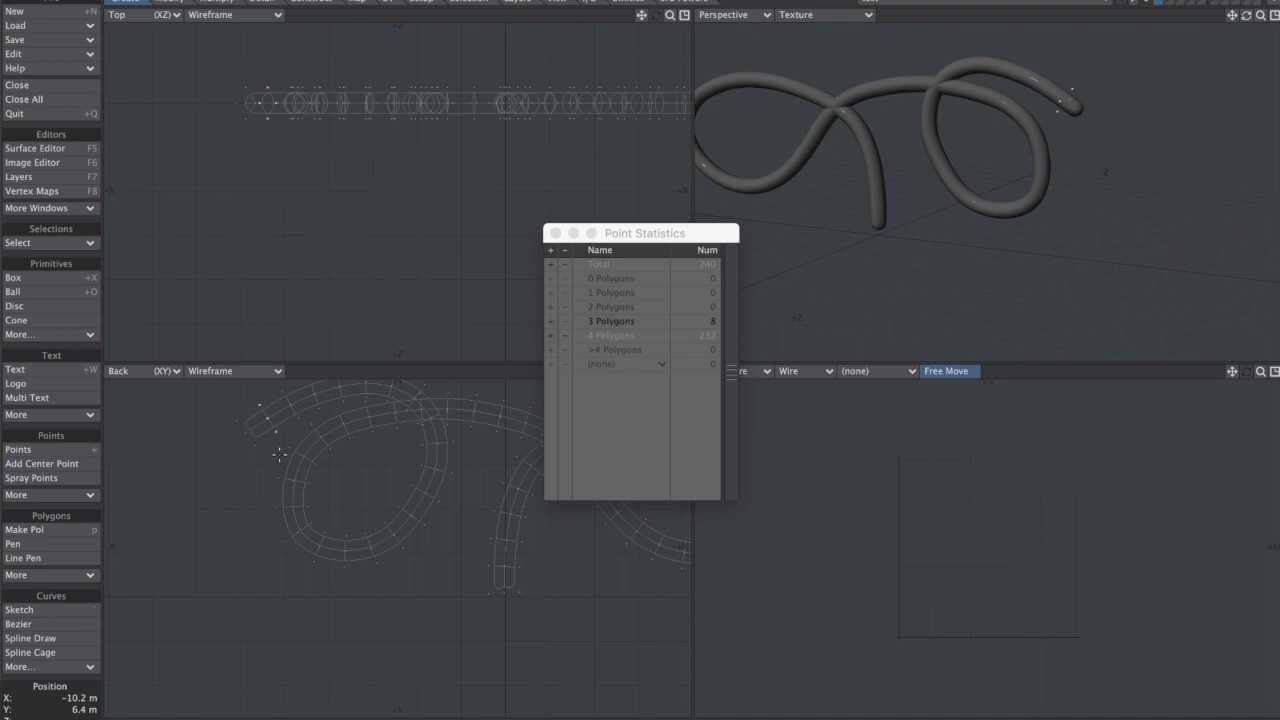
# Switch back to Layout and set the total points in object node to 240 and points in profile to 4.
pyautogui.press('super+Tab')
pyautogui.press('super+Tab')
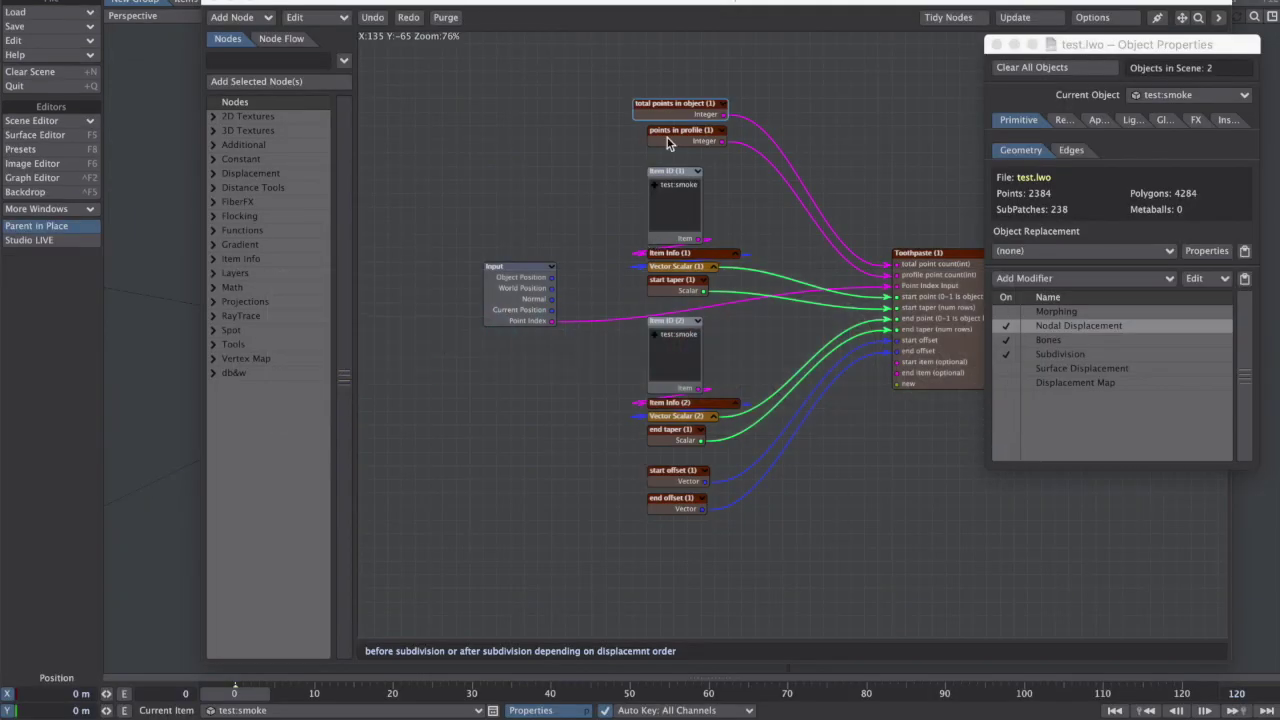
pyautogui.doubleClick(680, 108)
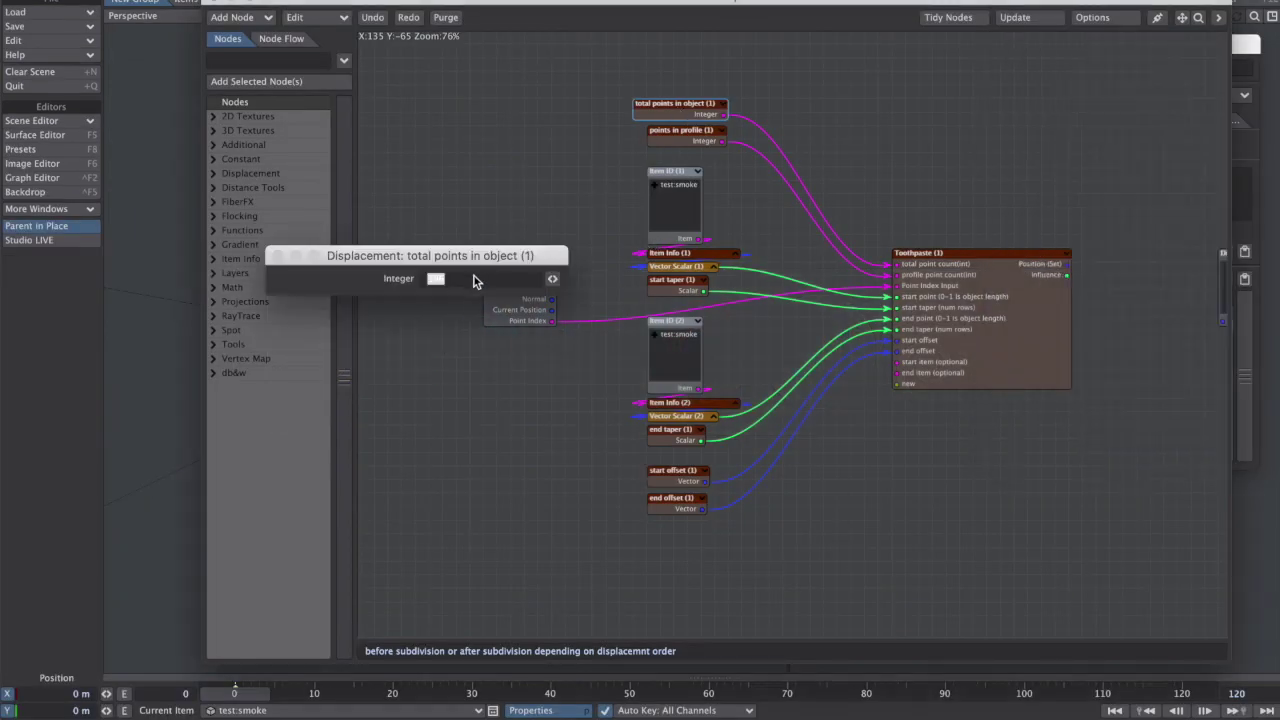
pyautogui.write('24')
pyautogui.doubleClick(690, 135)
pyautogui.doubleClick(437, 282)
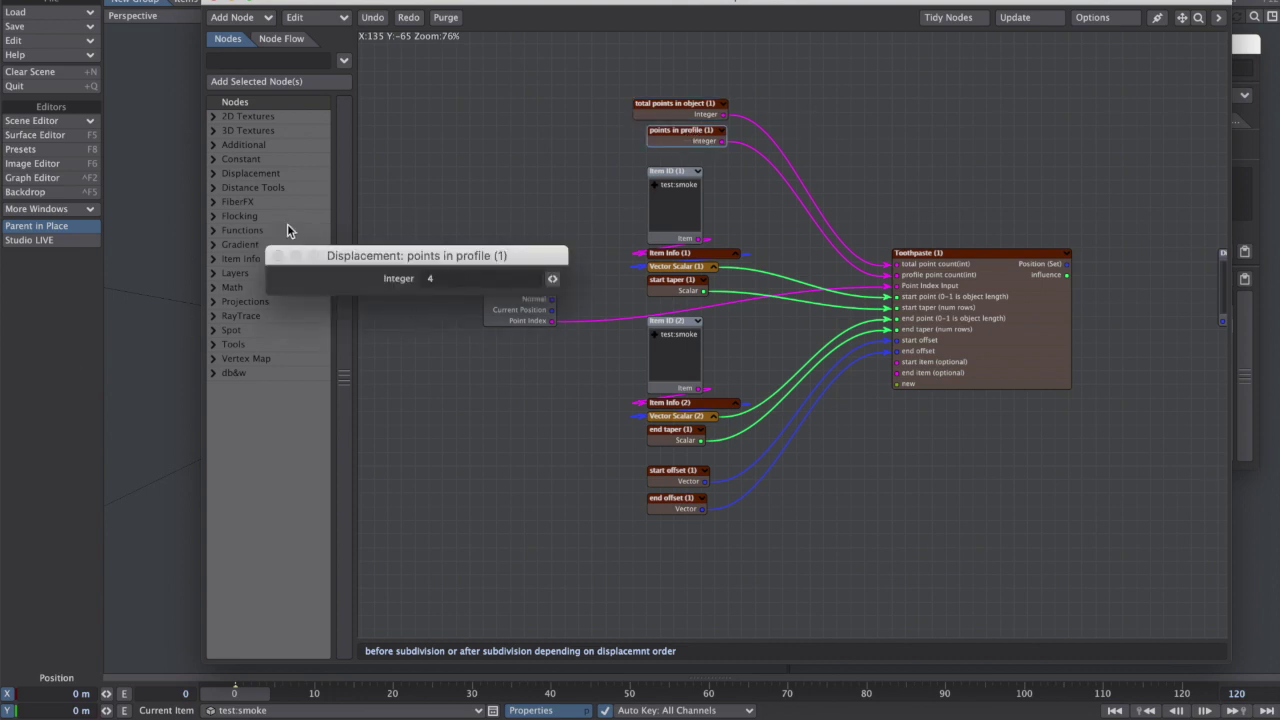
pyautogui.click(279, 256)
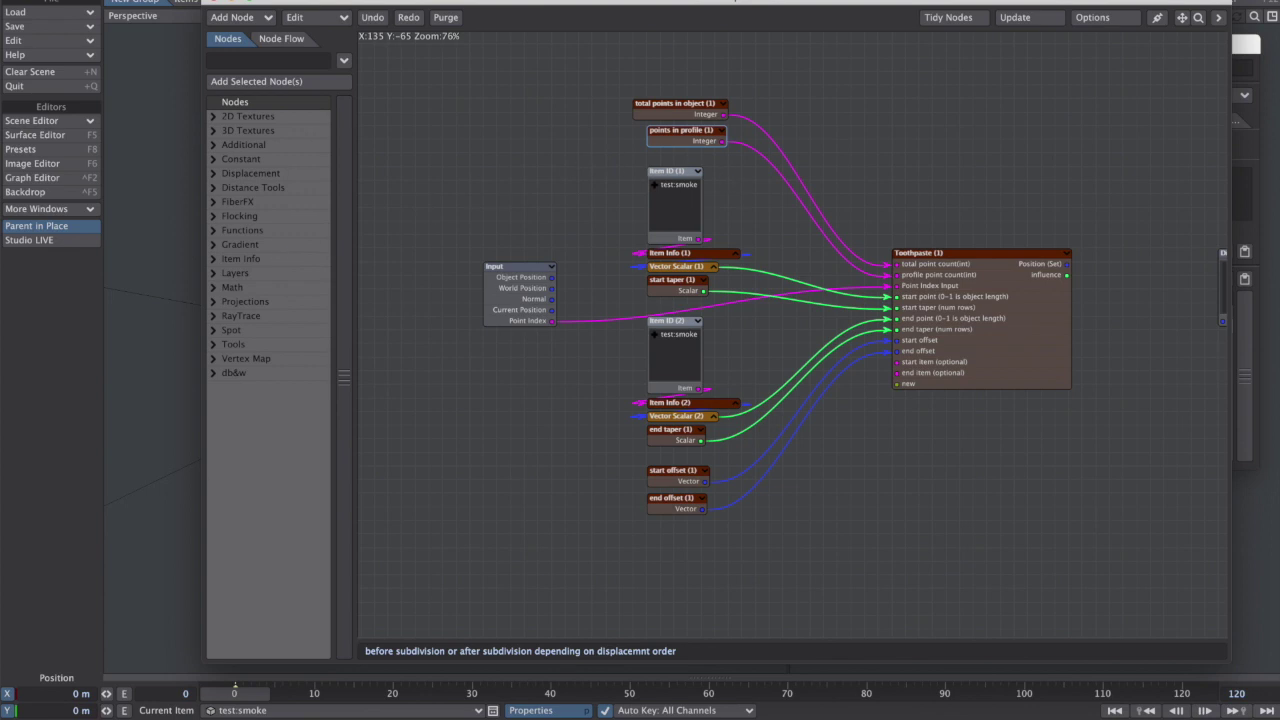
# Add a null object named "rocket controller" to the scene.
pyautogui.moveTo(530, 3); pyautogui.dragTo(928, 8)
pyautogui.hotkey('ctrl', 'n')
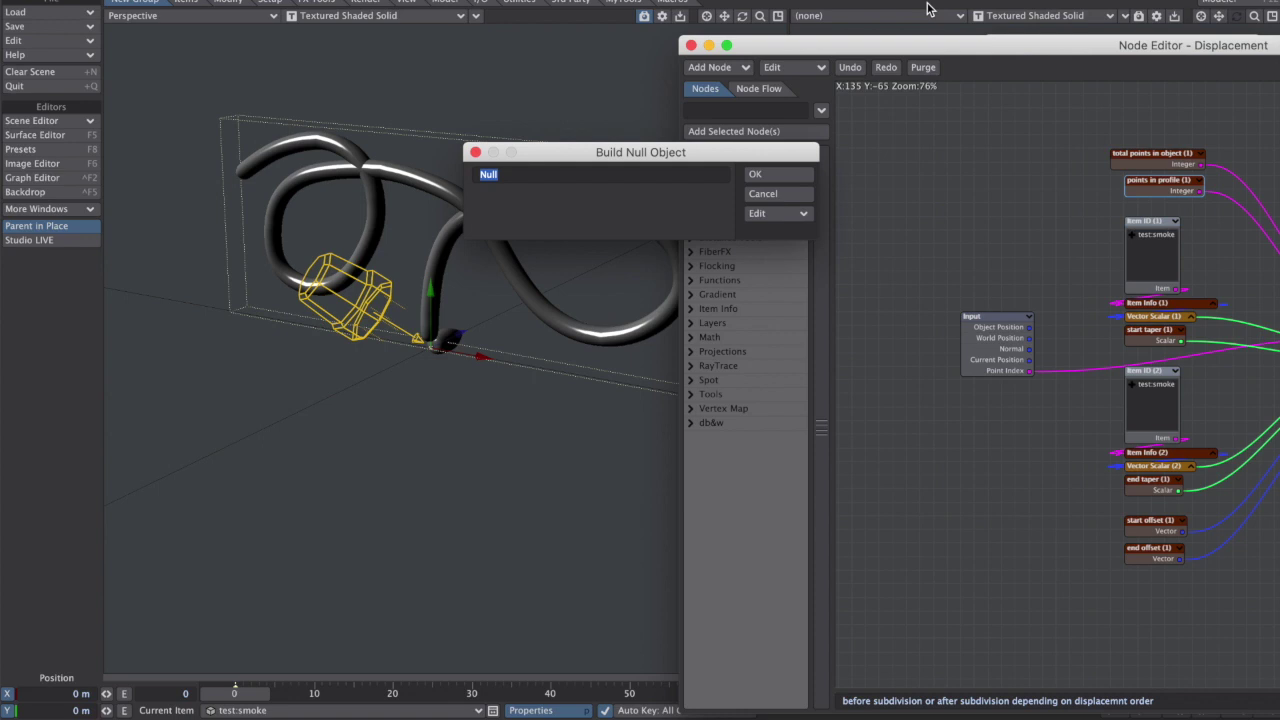
pyautogui.write('controller')
pyautogui.press('Return')
# Assign rocket controller to the Item ID (1) node and move the null to about 2.1 m in Y.
pyautogui.moveTo(955, 58); pyautogui.dragTo(806, 49)
pyautogui.moveTo(422, 300); pyautogui.dragTo(423, 332)
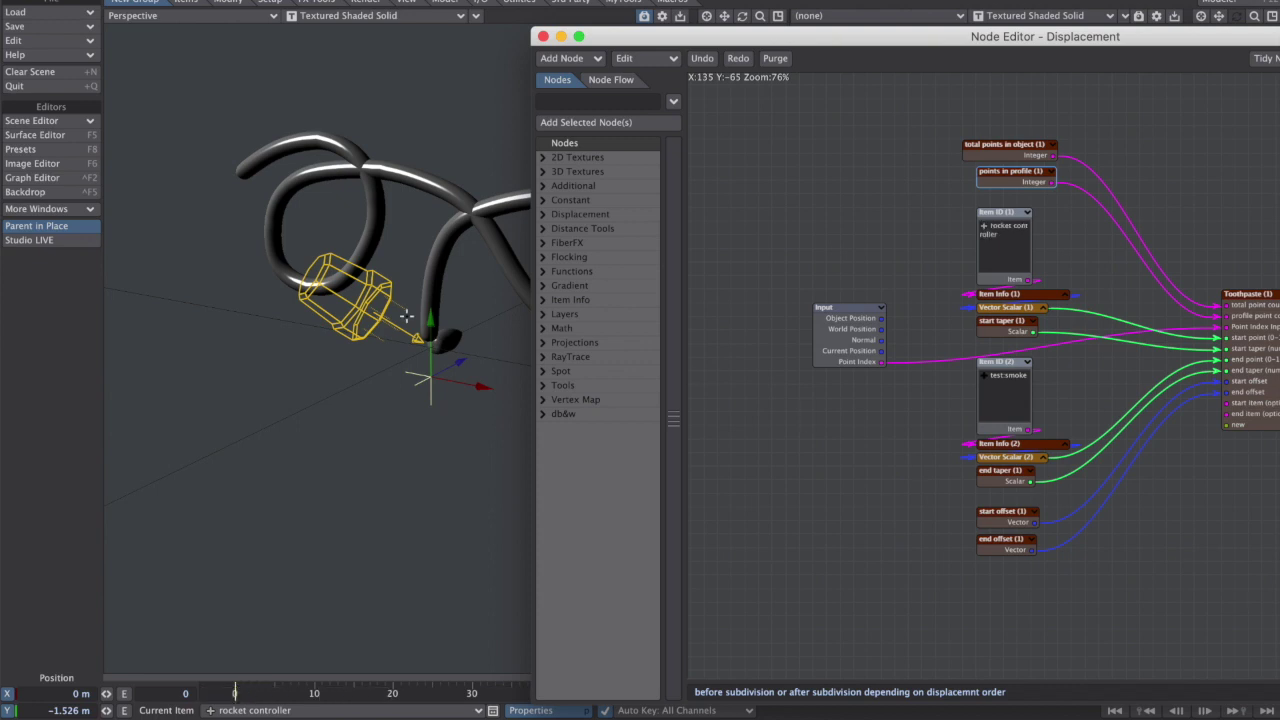
pyautogui.moveTo(406, 316); pyautogui.dragTo(430, 244)
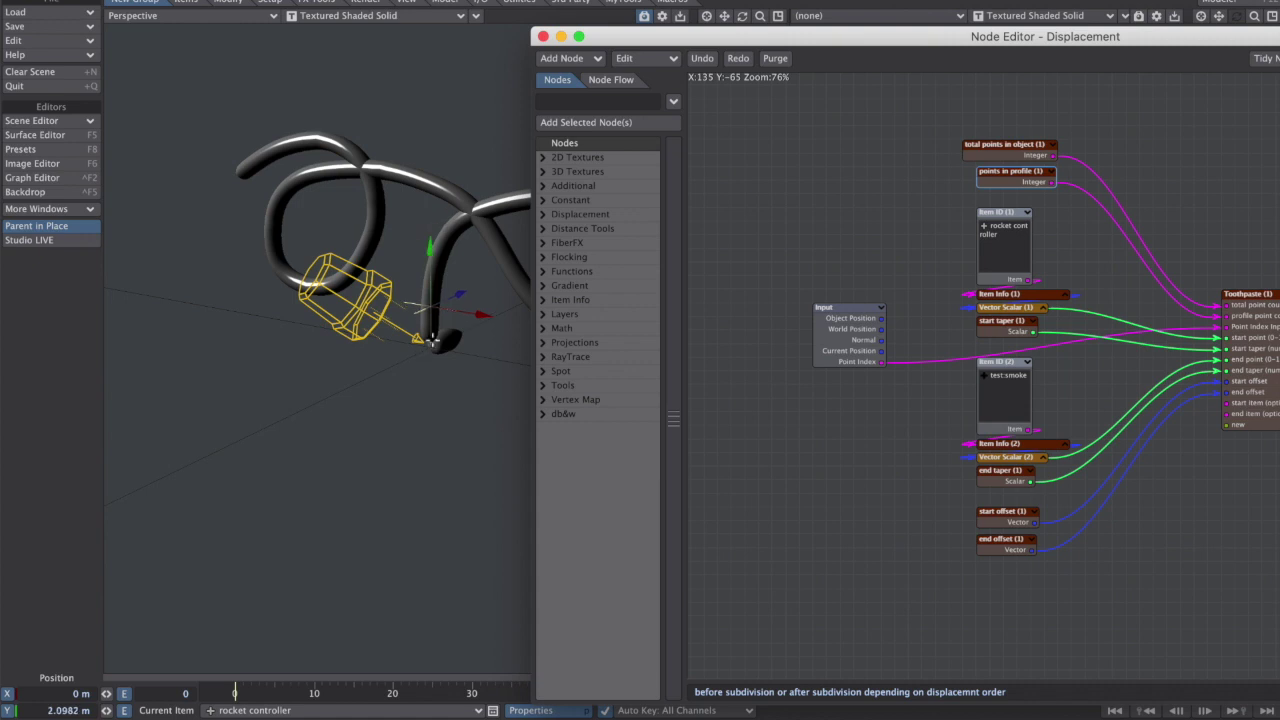
# Review the Item ID (1) assignment and set the Item ID (2) node's item to rocket controller.
pyautogui.moveTo(785, 42); pyautogui.dragTo(520, 28)
pyautogui.doubleClick(741, 234)
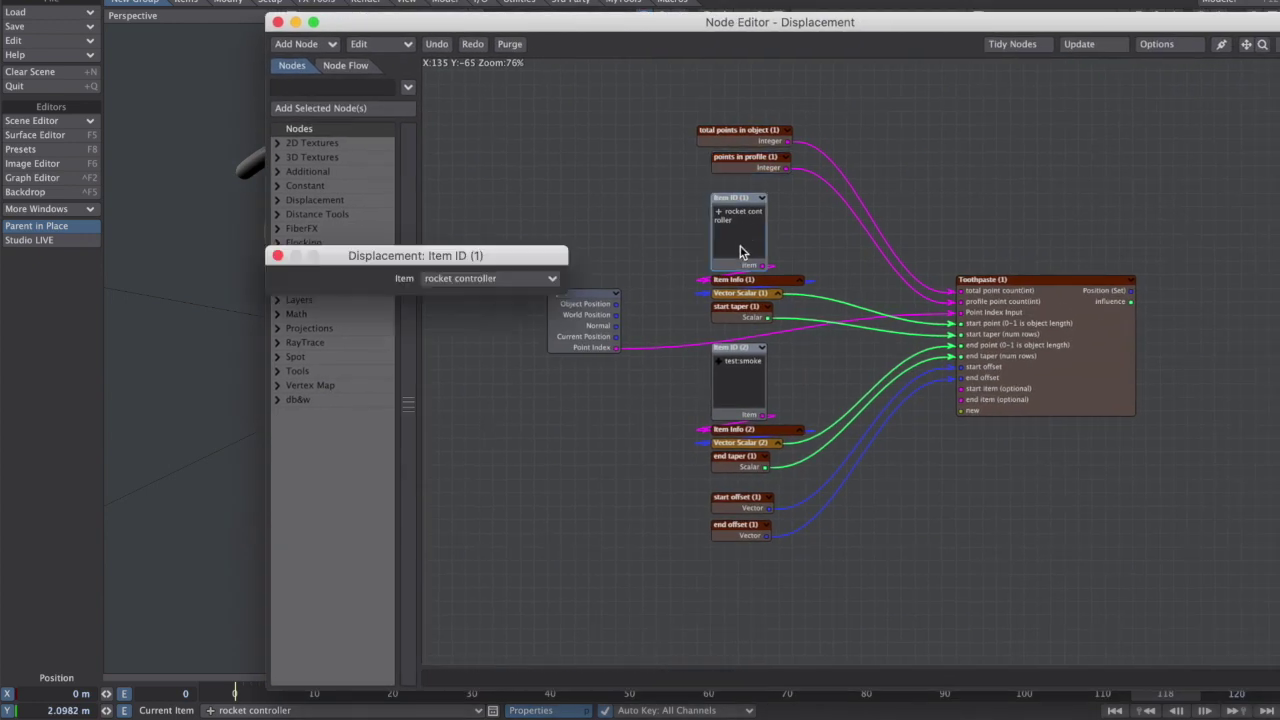
pyautogui.click(279, 257)
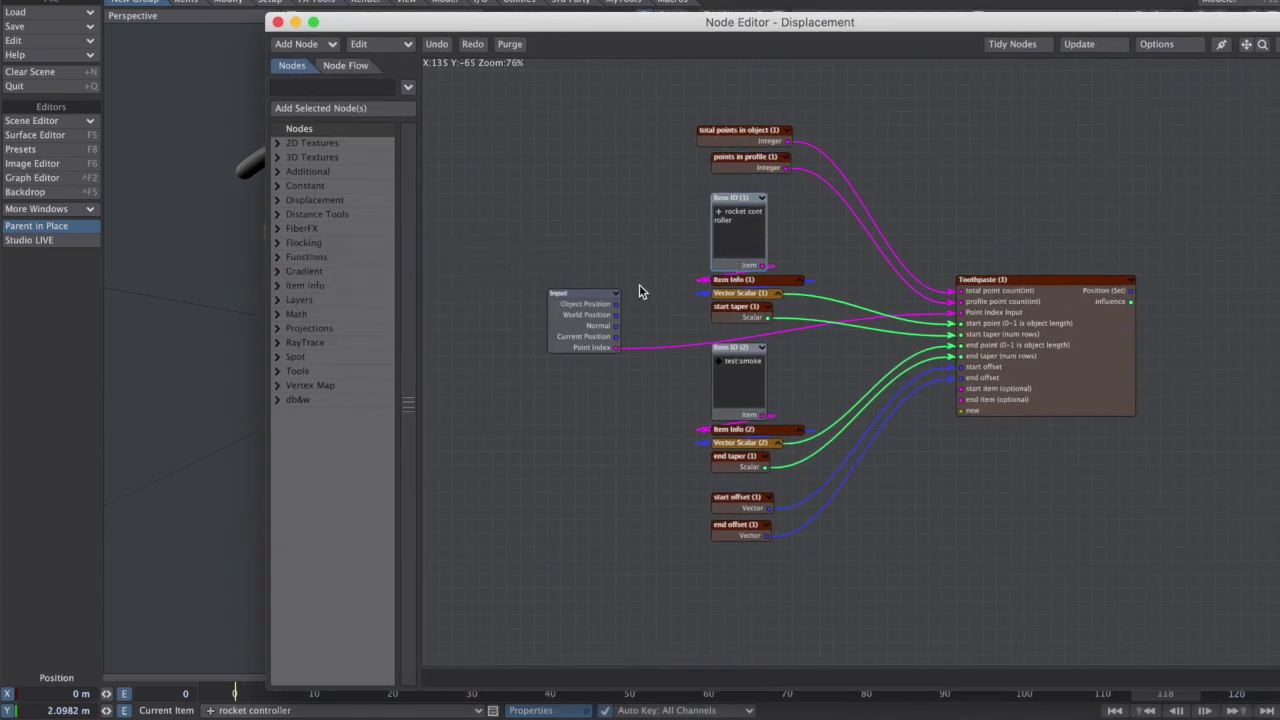
pyautogui.doubleClick(735, 391)
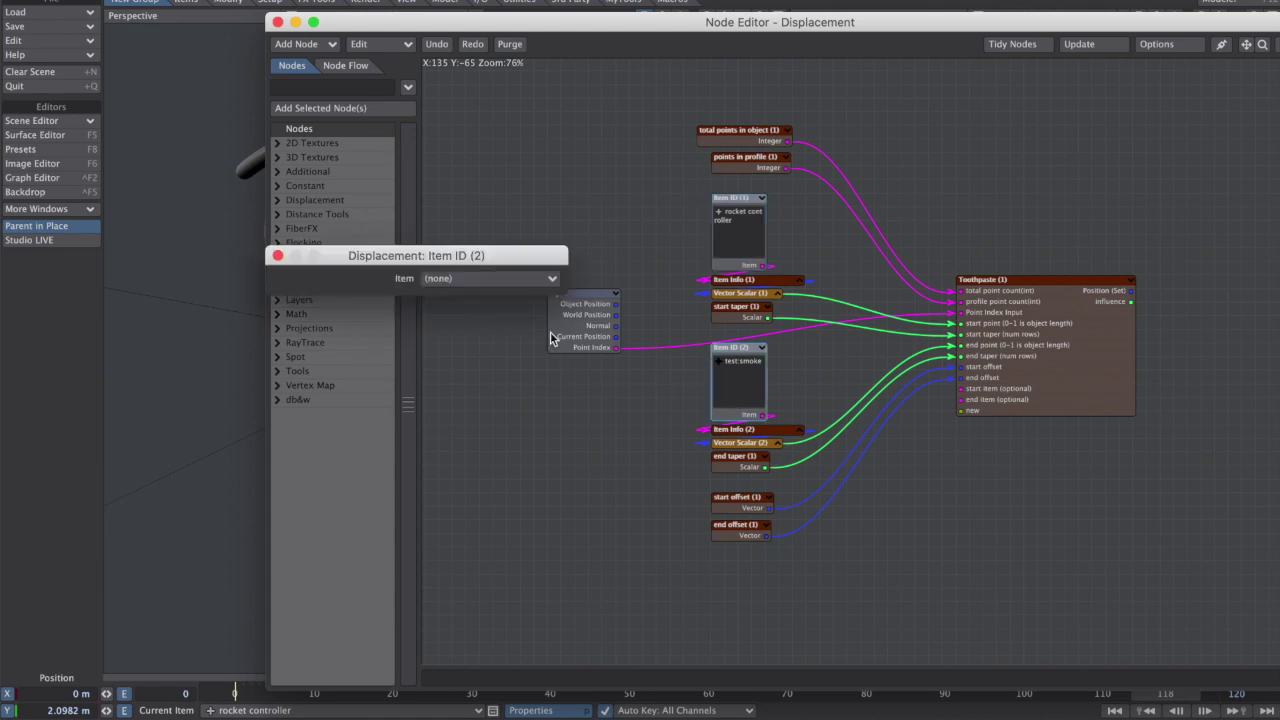
pyautogui.click(472, 278)
pyautogui.click(485, 310)
pyautogui.click(278, 256)
pyautogui.click(738, 252)
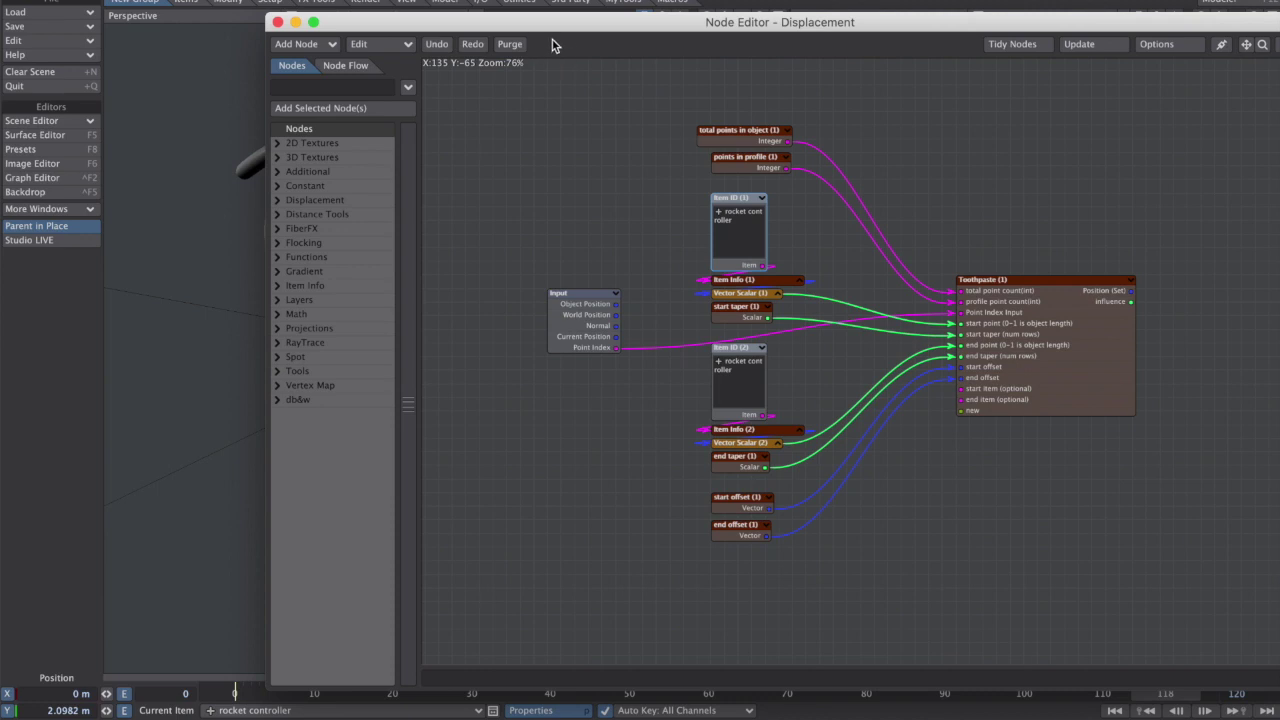
# Add a second null object named "smoke end" to the scene.
pyautogui.moveTo(565, 22); pyautogui.dragTo(899, 70)
pyautogui.hotkey('ctrl', 'n')
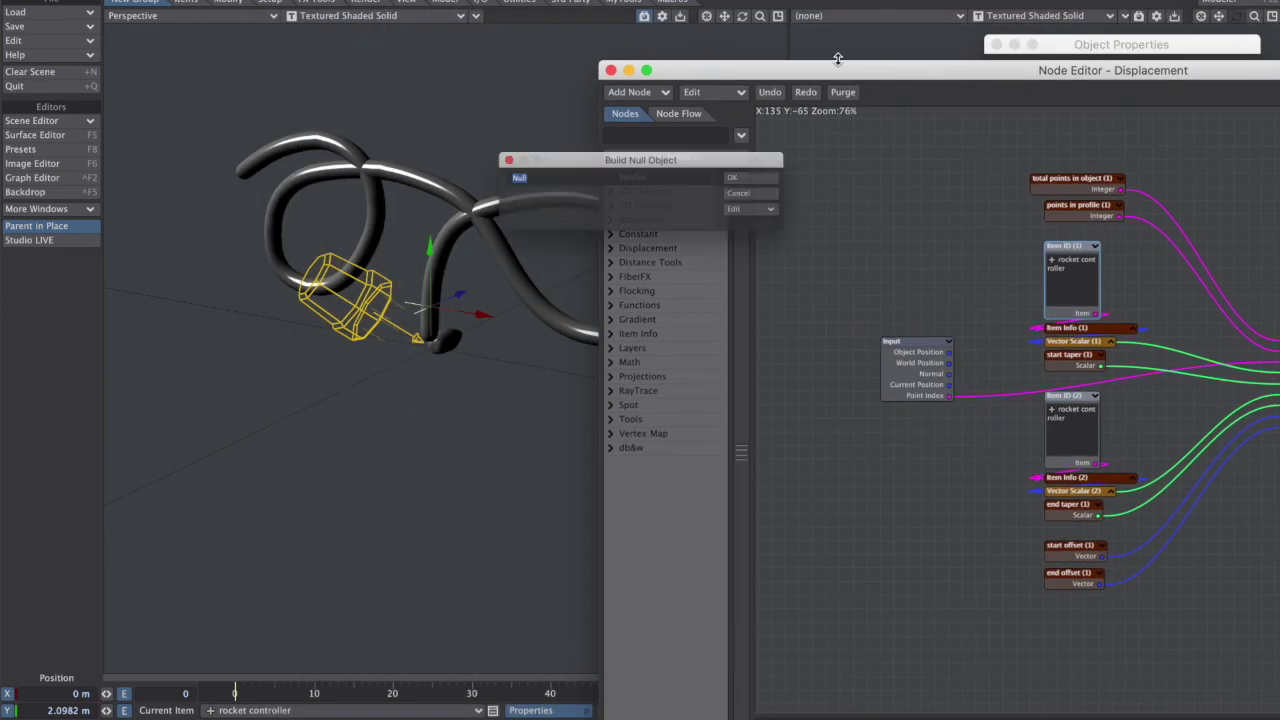
pyautogui.write('smoke end')
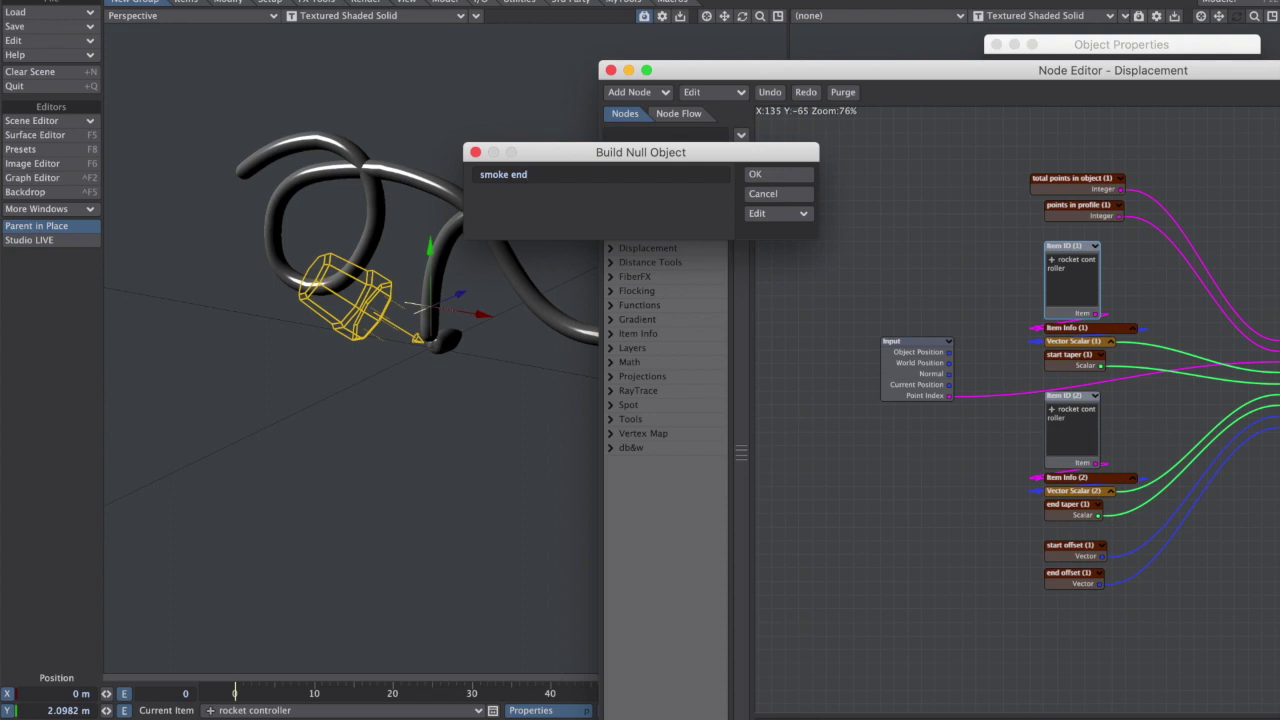
pyautogui.press('Return')
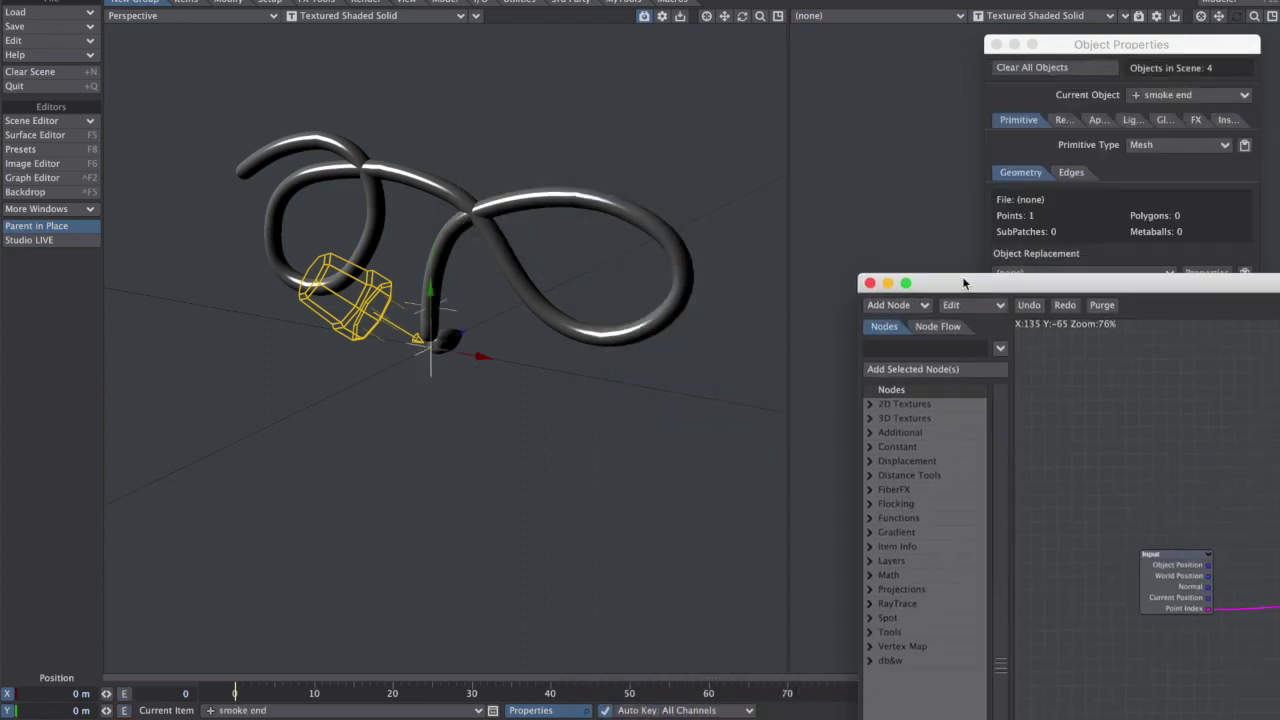
# Set the Item ID (1) node's item to smoke end, keeping rocket controller on Item ID (2).
pyautogui.moveTo(962, 276); pyautogui.dragTo(374, 18)
pyautogui.doubleClick(728, 371)
pyautogui.click(455, 280)
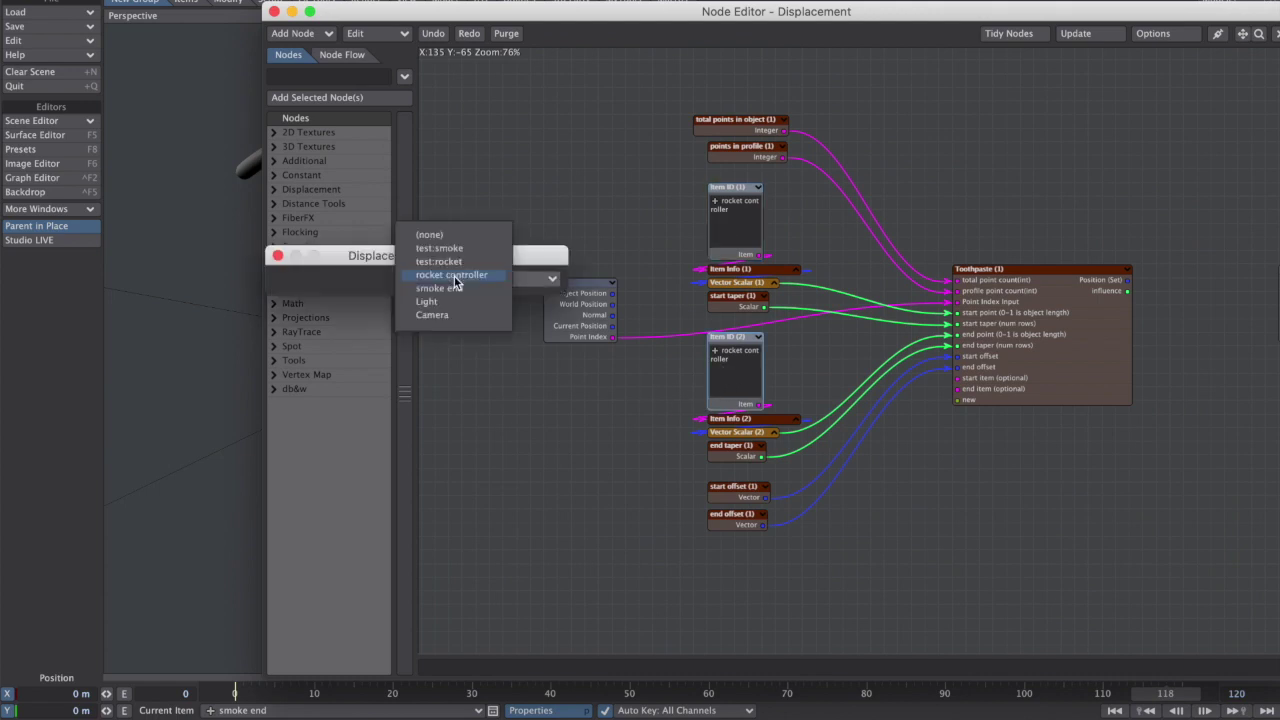
pyautogui.click(734, 242)
pyautogui.doubleClick(747, 223)
pyautogui.click(472, 282)
pyautogui.click(555, 302)
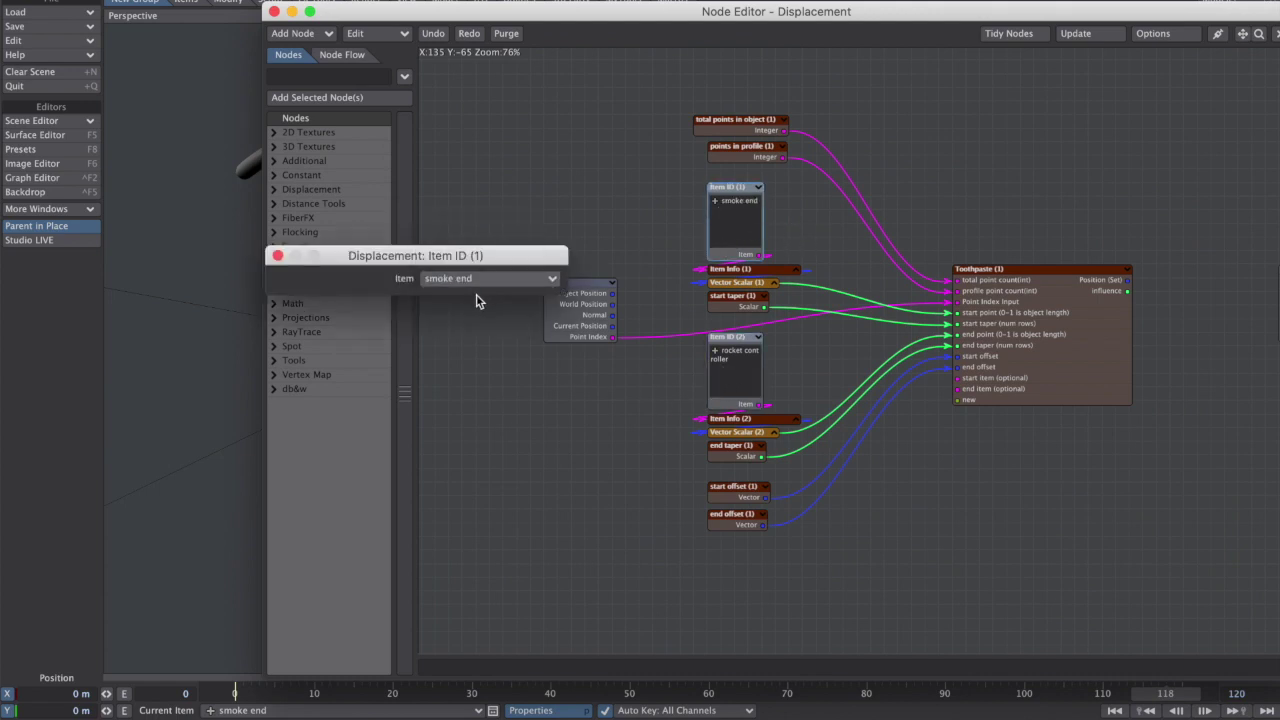
pyautogui.click(278, 256)
# Check the start taper node and connect the Toothpaste node's Position (Set) output to the Displacement node's input.
pyautogui.moveTo(520, 12); pyautogui.dragTo(425, 22)
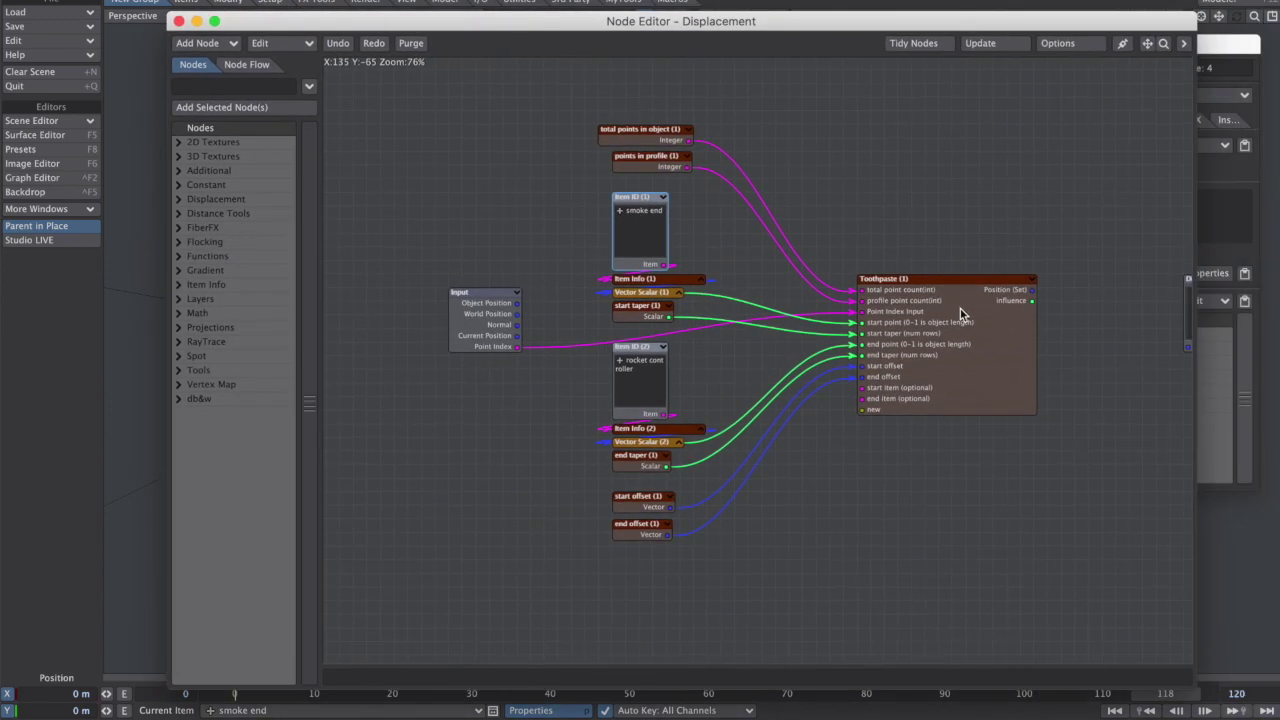
pyautogui.doubleClick(641, 312)
pyautogui.click(278, 256)
pyautogui.keyDown('alt'); pyautogui.moveTo(1056, 294); pyautogui.dragTo(954, 264); pyautogui.keyUp('alt')
pyautogui.moveTo(934, 213); pyautogui.dragTo(892, 318)
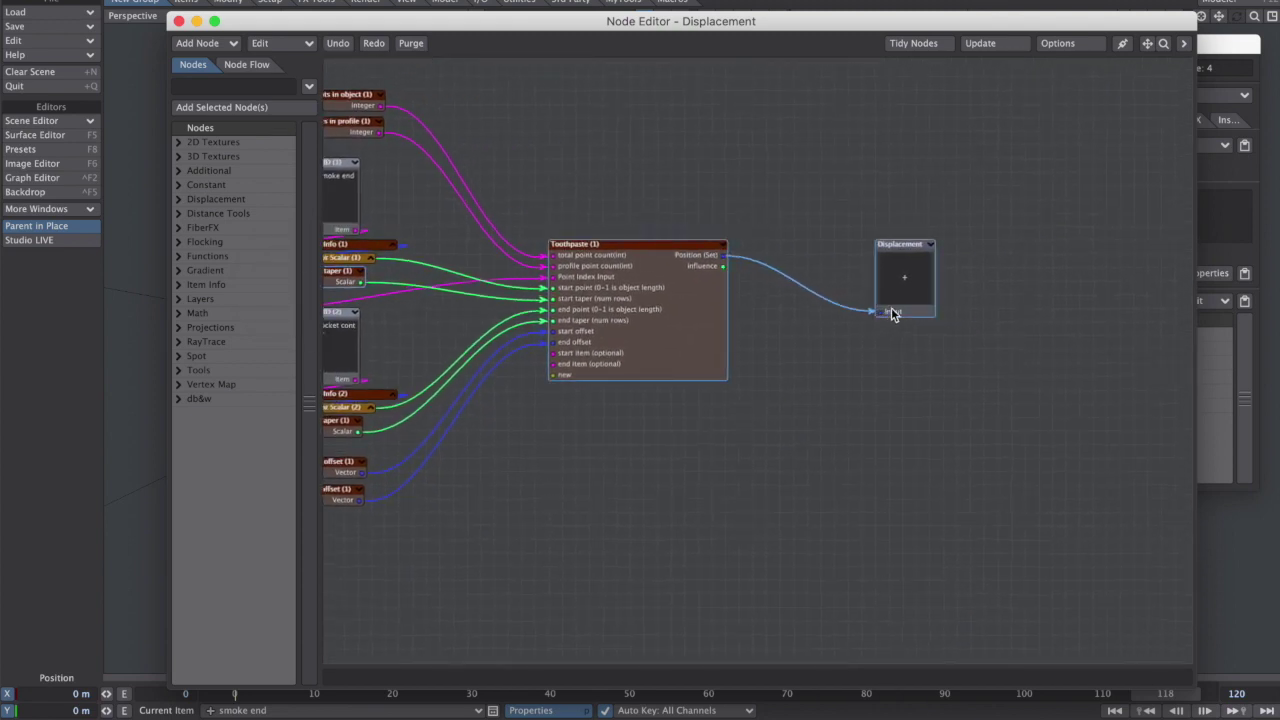
# Change the option in the Displacement output node's settings and close the node editor.
pyautogui.moveTo(469, 29); pyautogui.dragTo(692, 33)
pyautogui.doubleClick(1132, 298)
pyautogui.click(489, 278)
pyautogui.click(486, 292)
pyautogui.moveTo(548, 25); pyautogui.dragTo(991, 60)
pyautogui.click(856, 68)
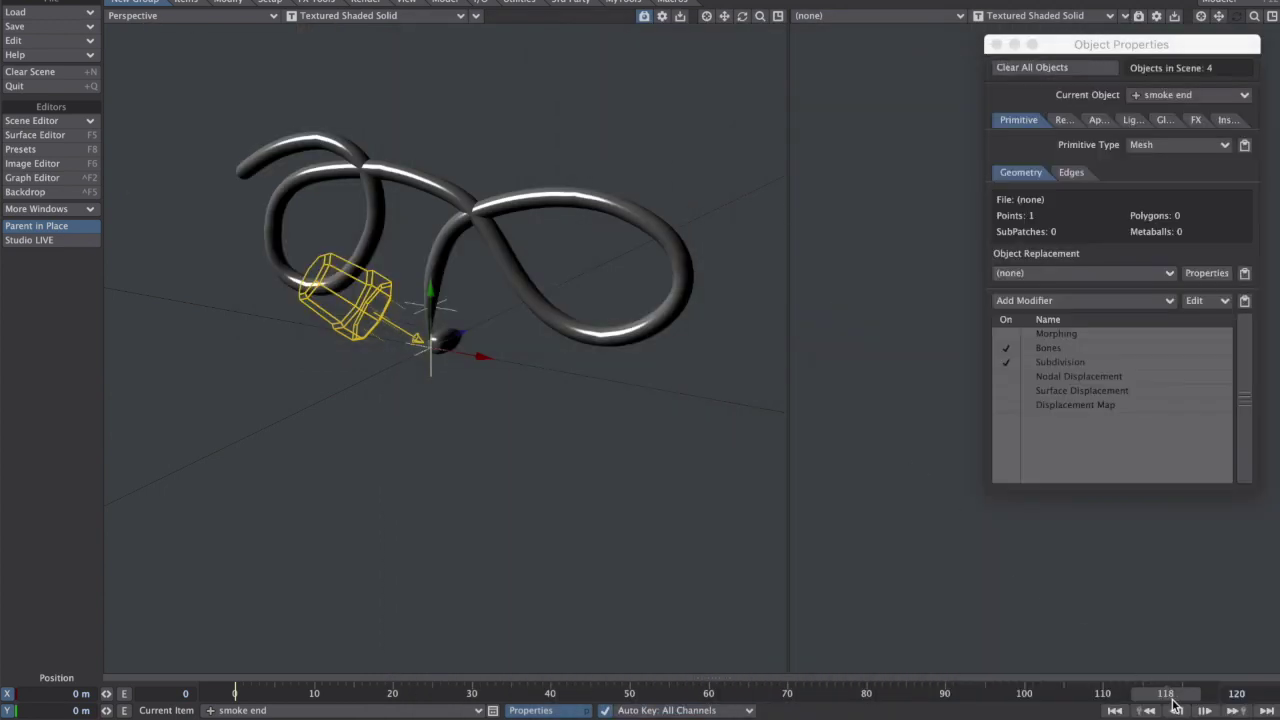
# Scrub the timeline to test the smoke tube's growth and move the rocket controller null to about -0.95 m in Y.
pyautogui.moveTo(400, 693); pyautogui.dragTo(723, 693)
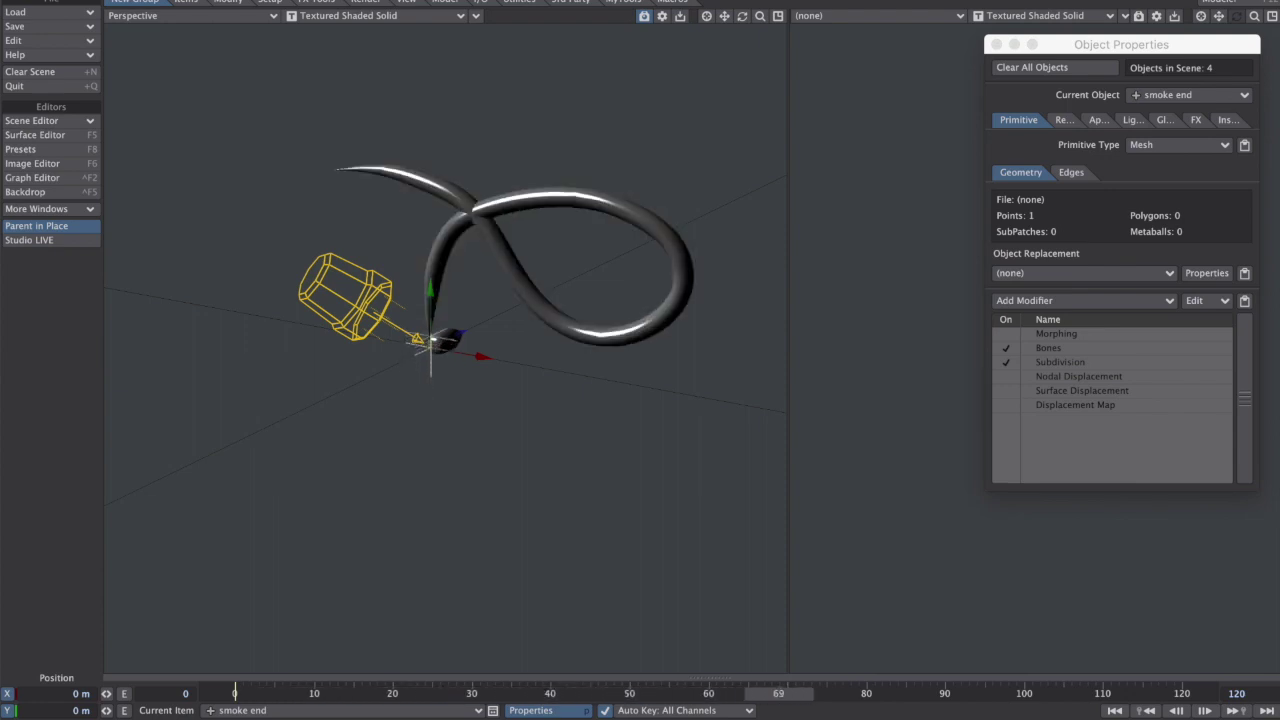
pyautogui.moveTo(597, 694); pyautogui.dragTo(235, 694)
pyautogui.moveTo(387, 329); pyautogui.dragTo(431, 307)
pyautogui.click(442, 399)
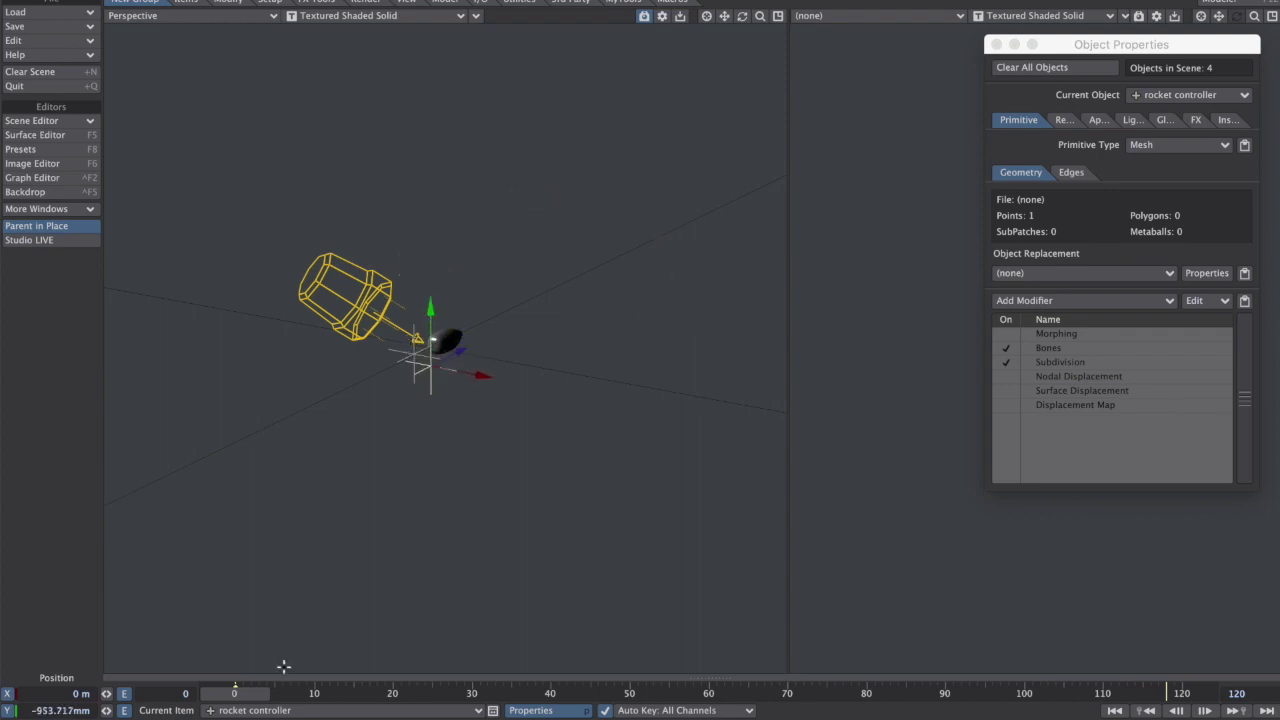
pyautogui.moveTo(234, 693)
pyautogui.mouseDown()
pyautogui.moveTo(1158, 693)
pyautogui.moveTo(234, 693)
pyautogui.mouseUp()
# Move the rocket aside to about -4.11 m in X and preview the smoke tube growing along the timeline.
pyautogui.click(458, 338)
pyautogui.moveTo(458, 338); pyautogui.dragTo(291, 369)
pyautogui.moveTo(234, 693); pyautogui.dragTo(604, 693)
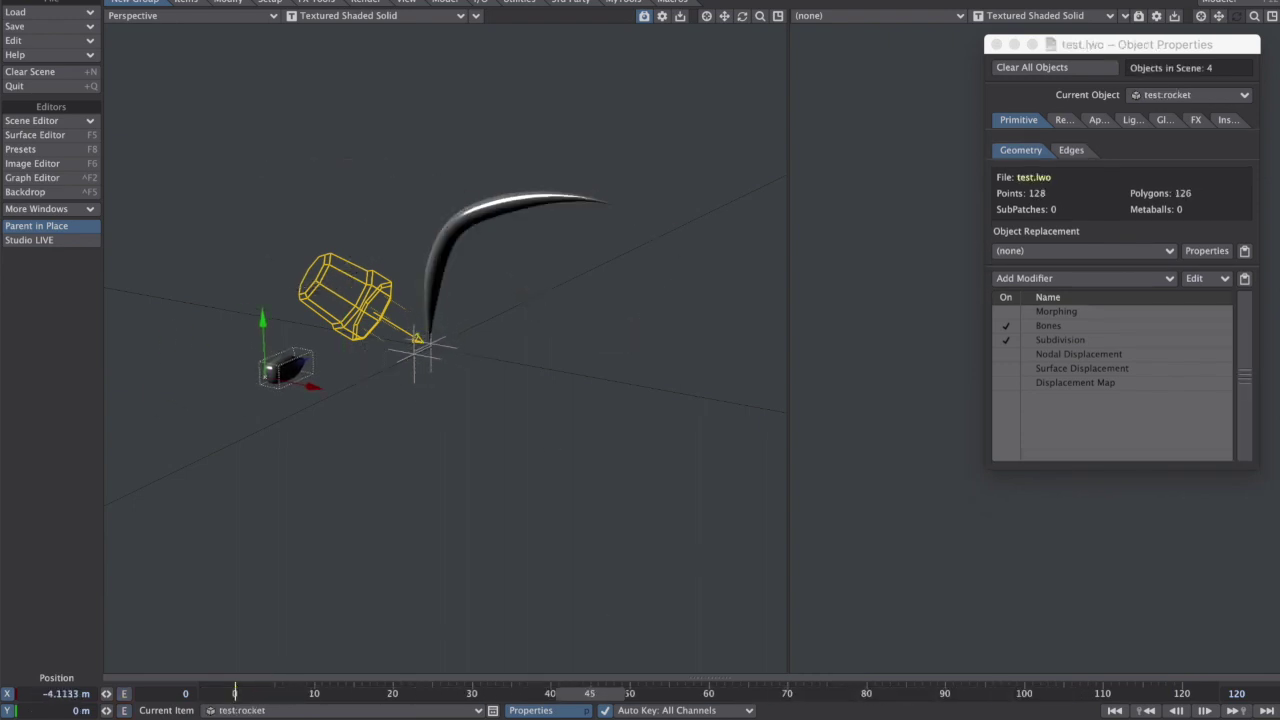
pyautogui.keyDown('alt'); pyautogui.moveTo(392, 388); pyautogui.dragTo(238, 388); pyautogui.keyUp('alt')
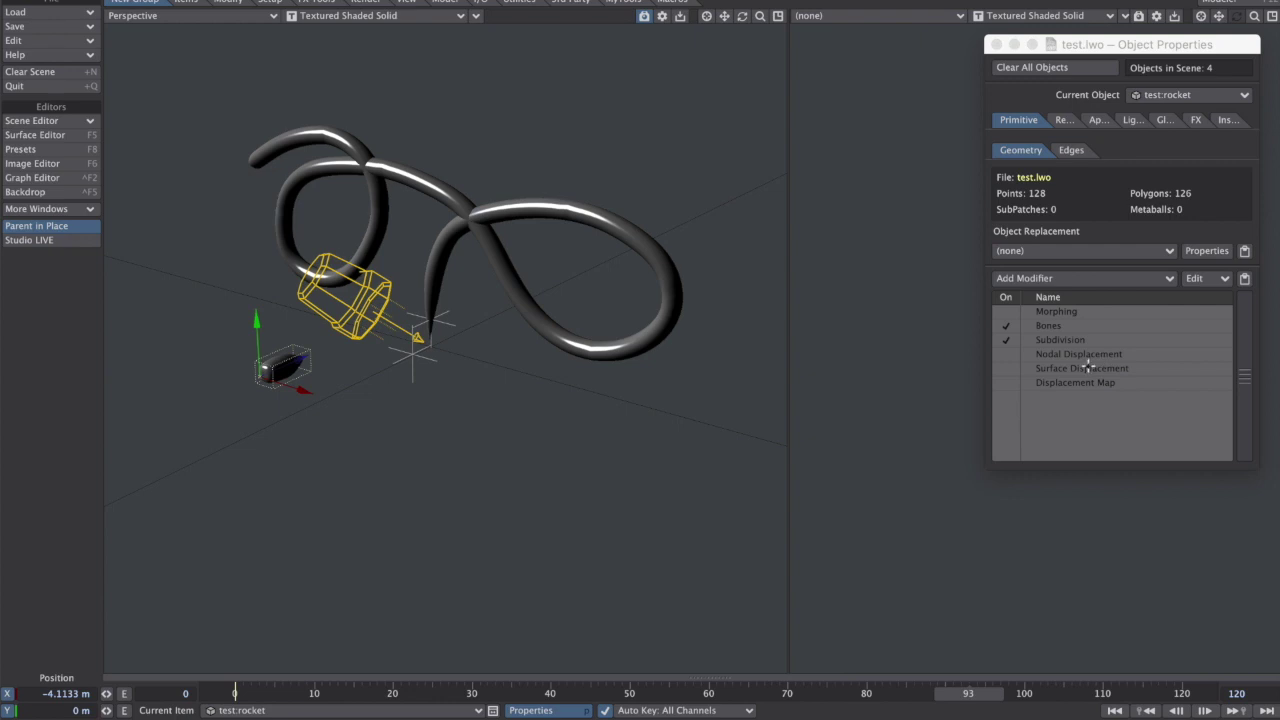
# Add a Nodal Motion modifier to the rocket's motion options and open its node editor.
pyautogui.press('m')
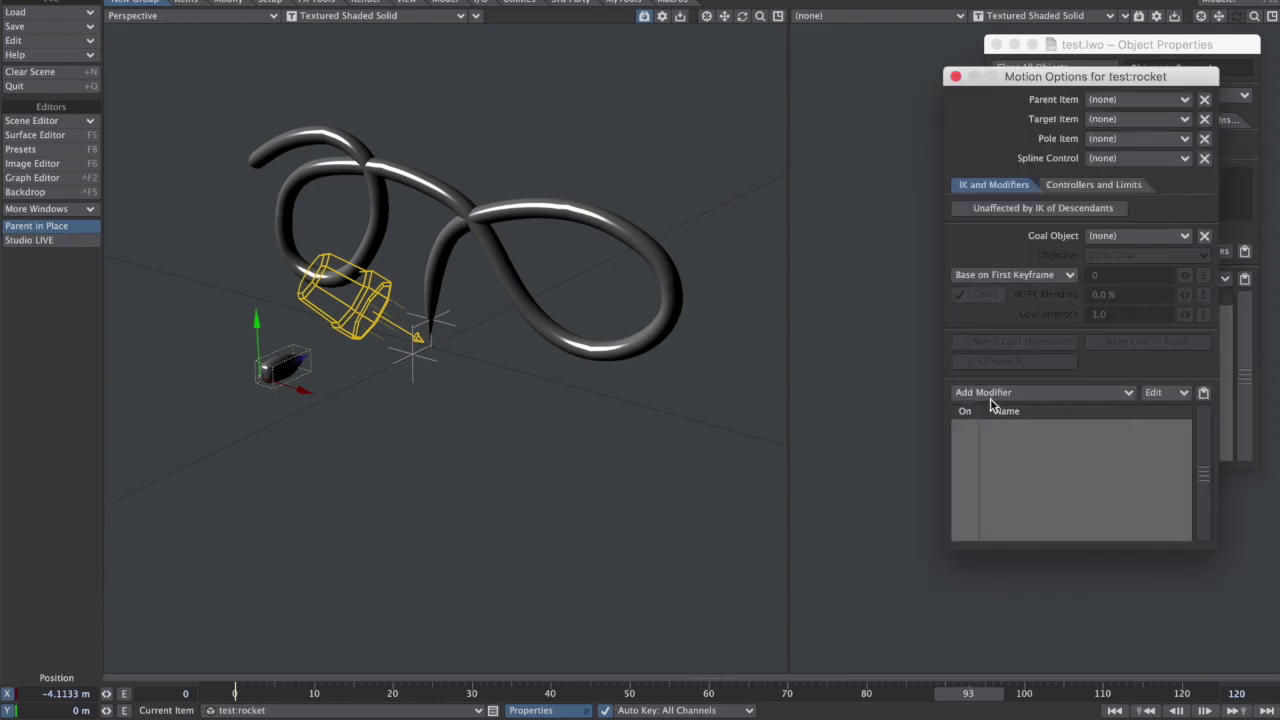
pyautogui.click(990, 393)
pyautogui.click(986, 413)
pyautogui.doubleClick(1015, 426)
pyautogui.moveTo(703, 57); pyautogui.dragTo(749, 44)
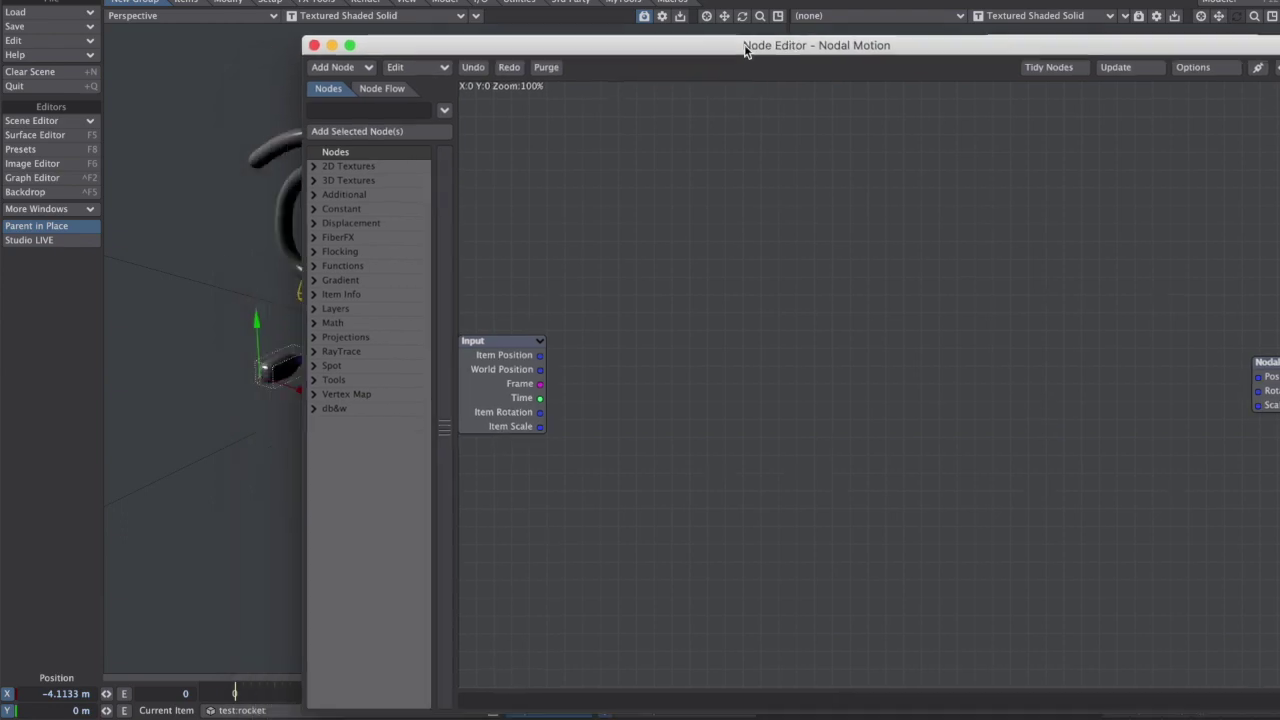
# Import ToothPasteMotion.Nodes into the rocket's Nodal Motion graph and place the nodes between Input and NodalMotion.
pyautogui.click(408, 69)
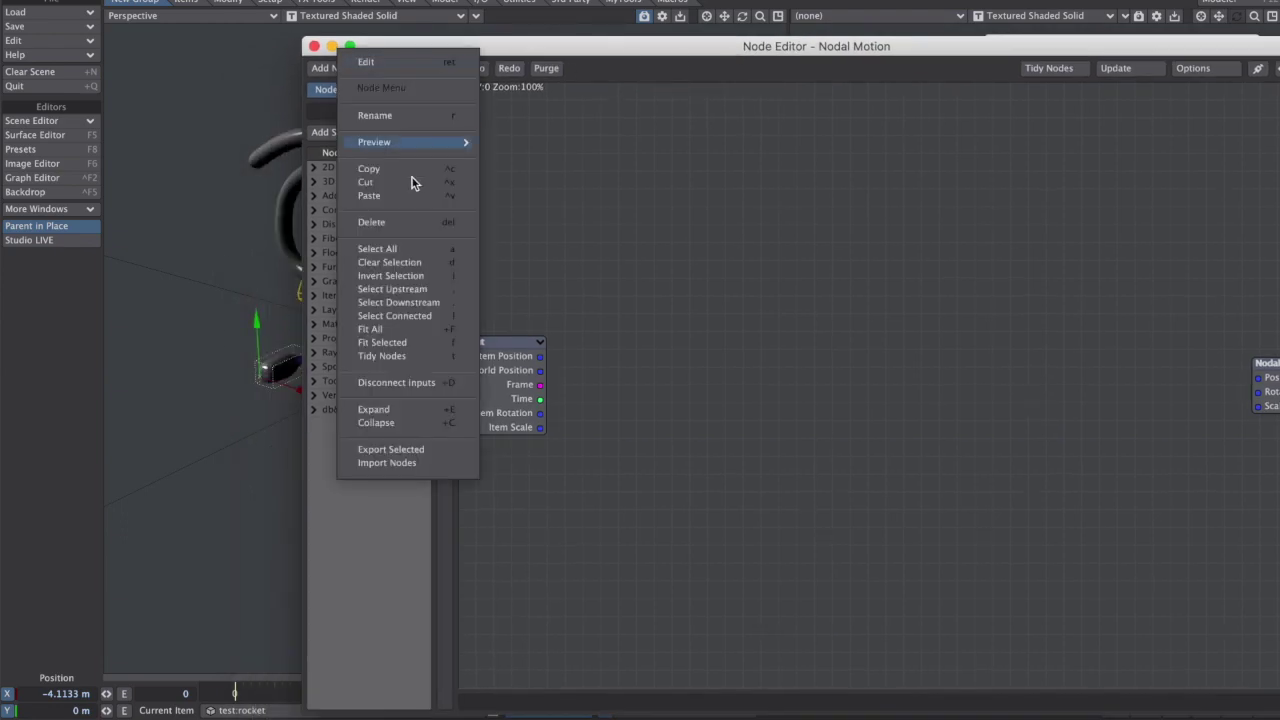
pyautogui.click(411, 464)
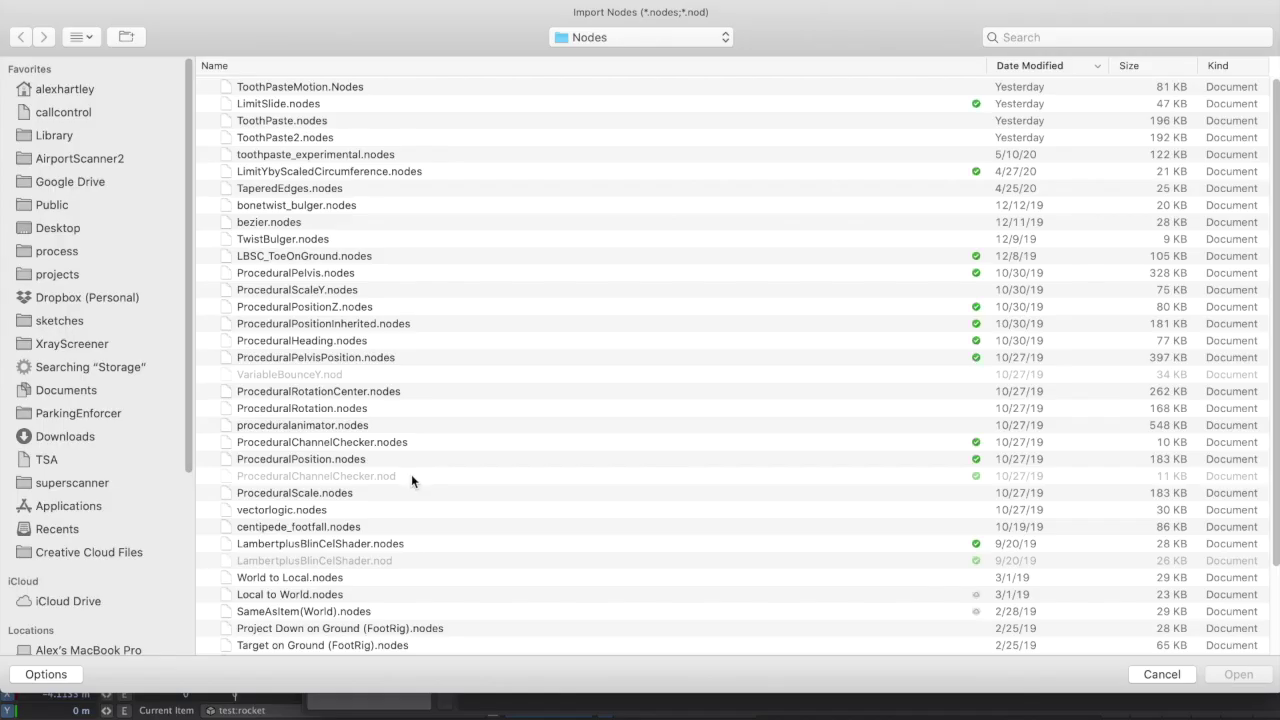
pyautogui.doubleClick(304, 87)
pyautogui.click(905, 479)
pyautogui.scroll(-2, 868, 439)
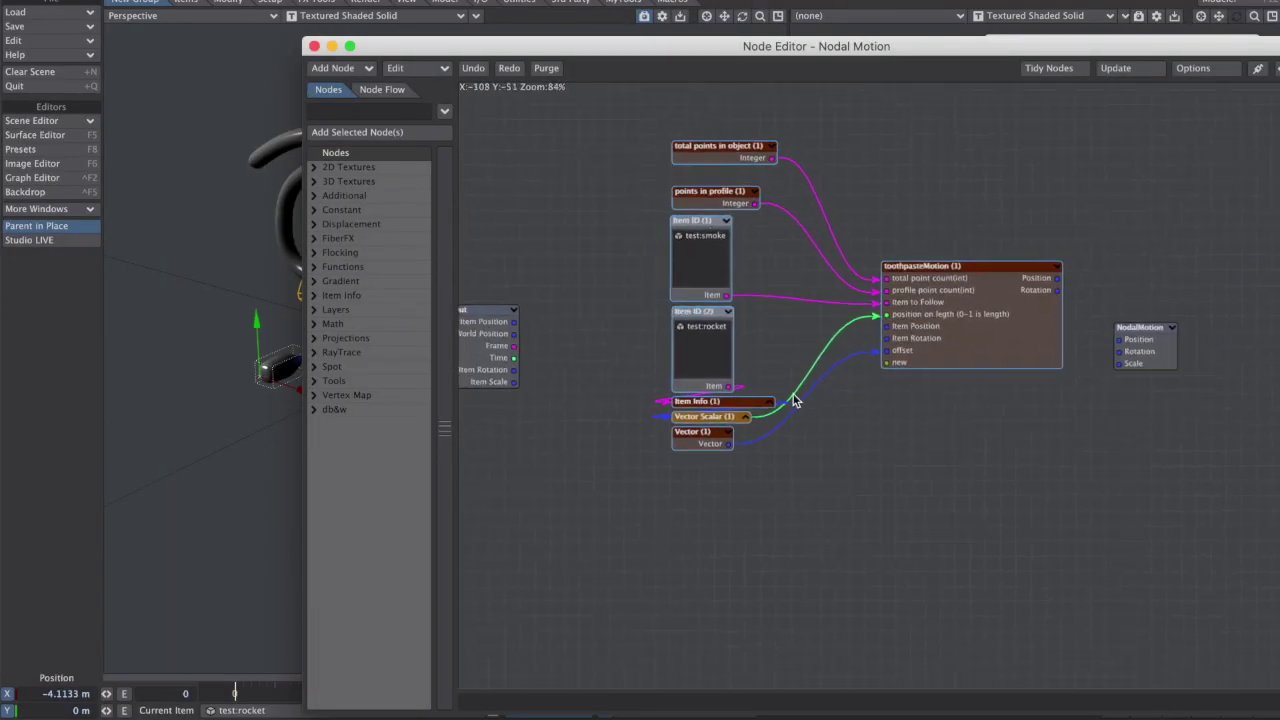
pyautogui.scroll(-1, 755, 323)
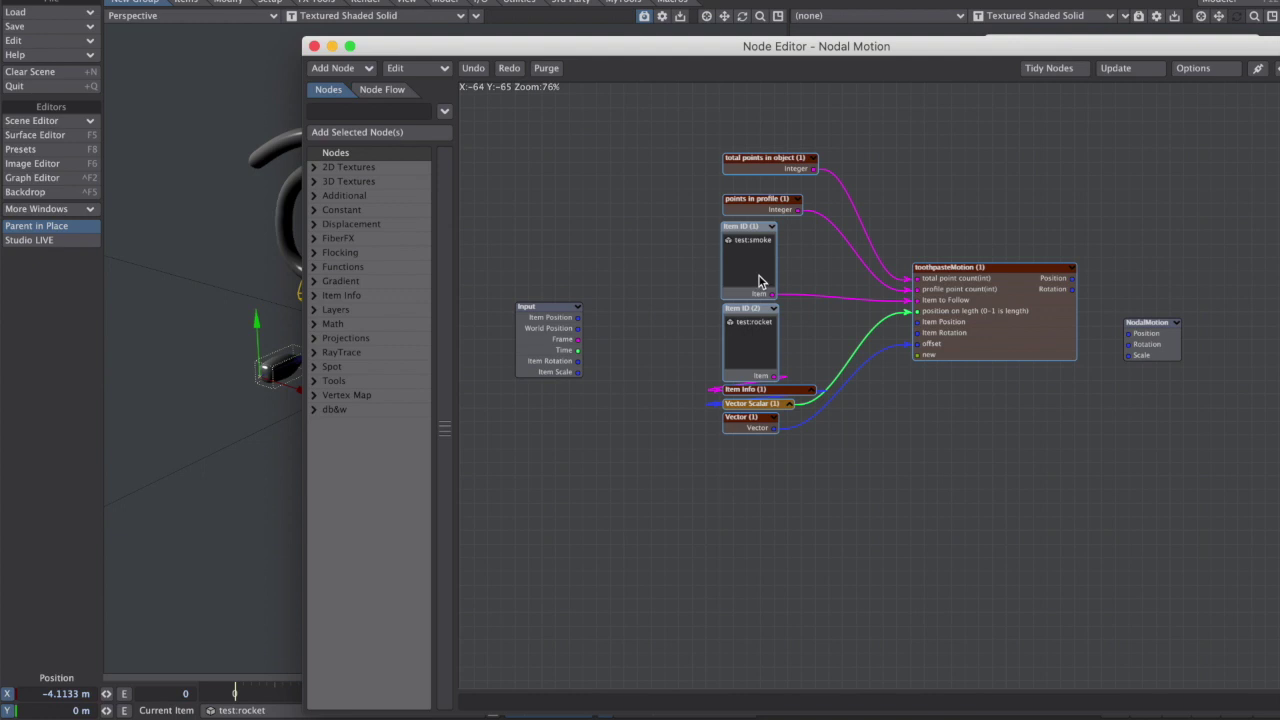
# Check the motion graph's total points in object value and the item assigned to Item ID (1).
pyautogui.doubleClick(762, 160)
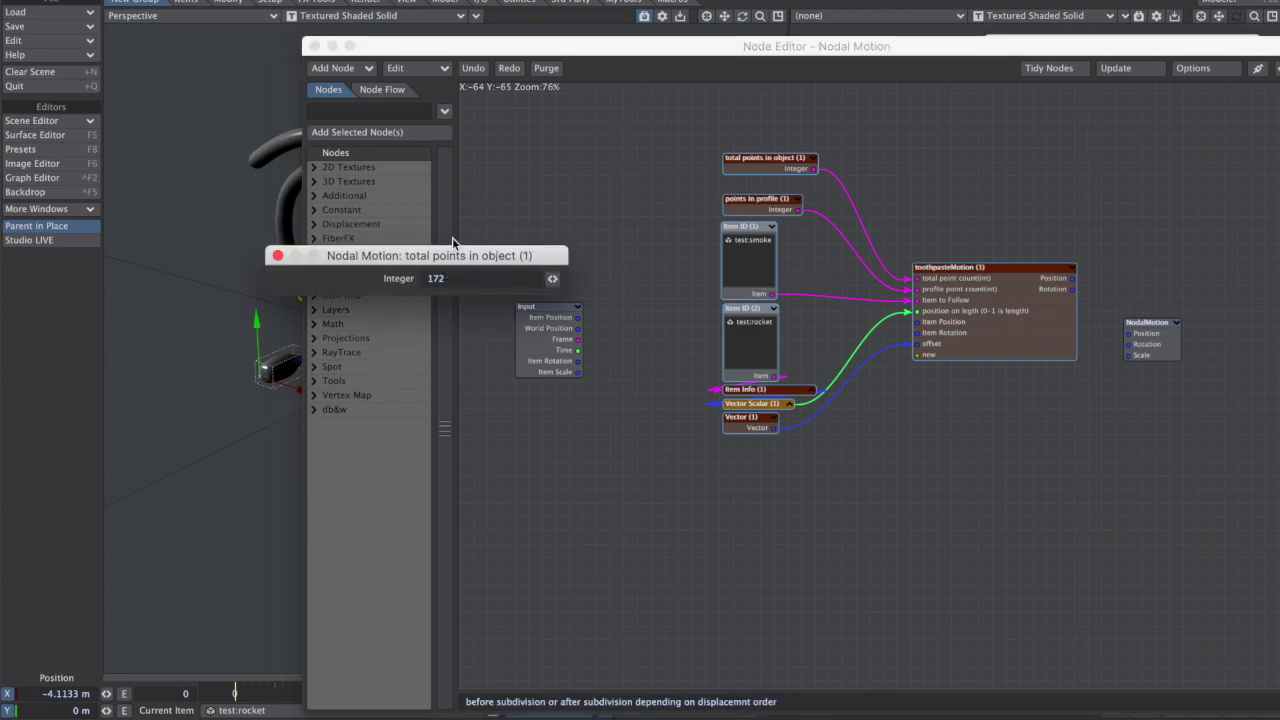
pyautogui.click(280, 256)
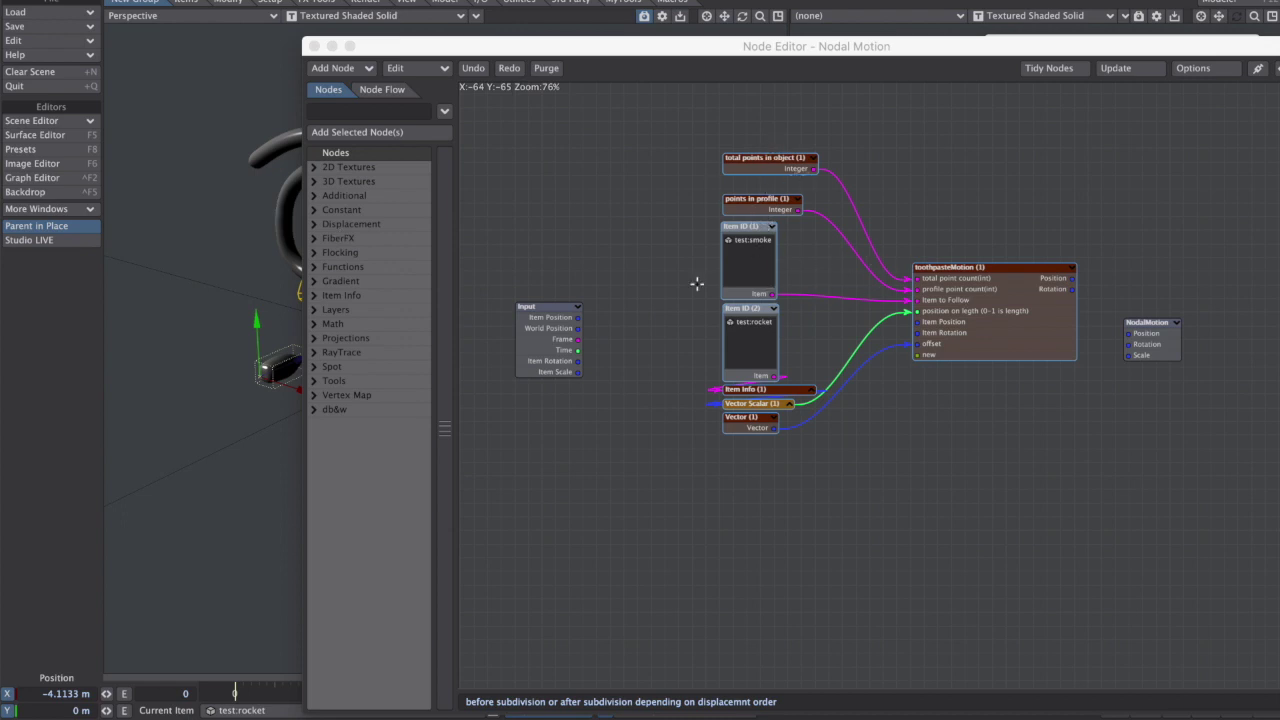
pyautogui.doubleClick(740, 264)
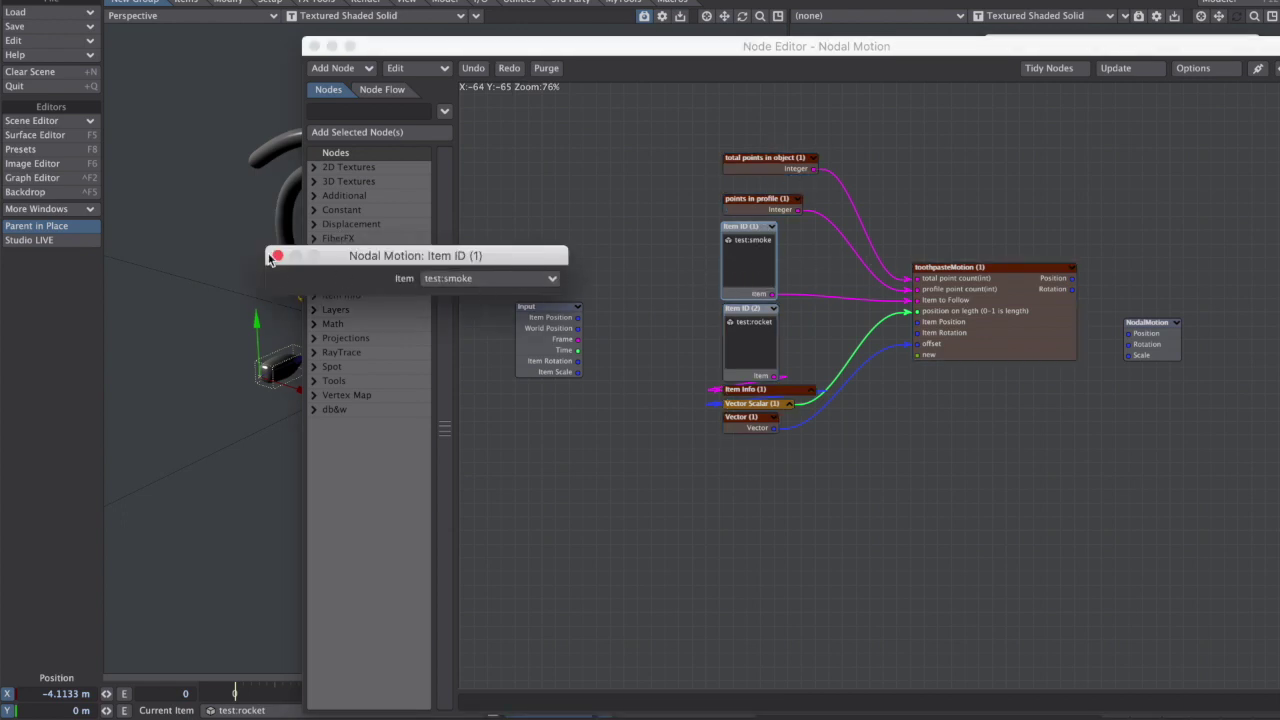
pyautogui.click(278, 256)
# Set the motion graph's total points in object to 240 and check the points in profile value.
pyautogui.doubleClick(775, 165)
pyautogui.doubleClick(446, 278)
pyautogui.write('240')
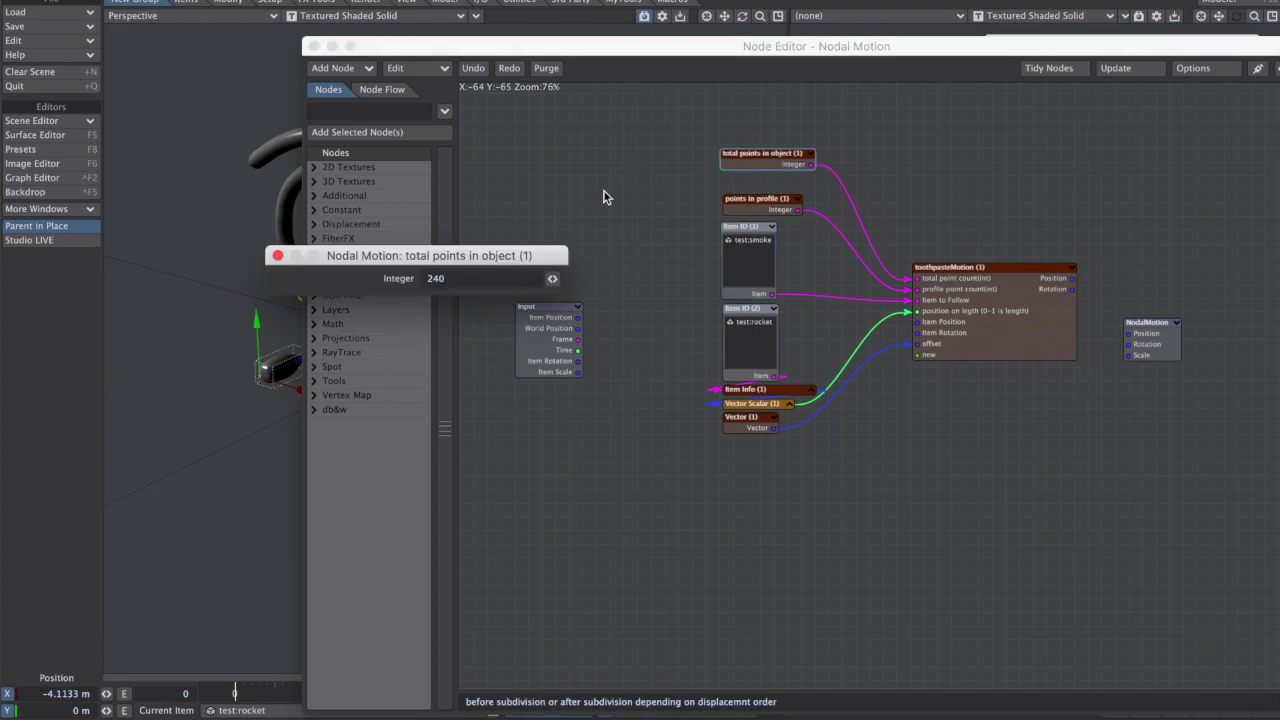
pyautogui.click(277, 256)
pyautogui.doubleClick(770, 209)
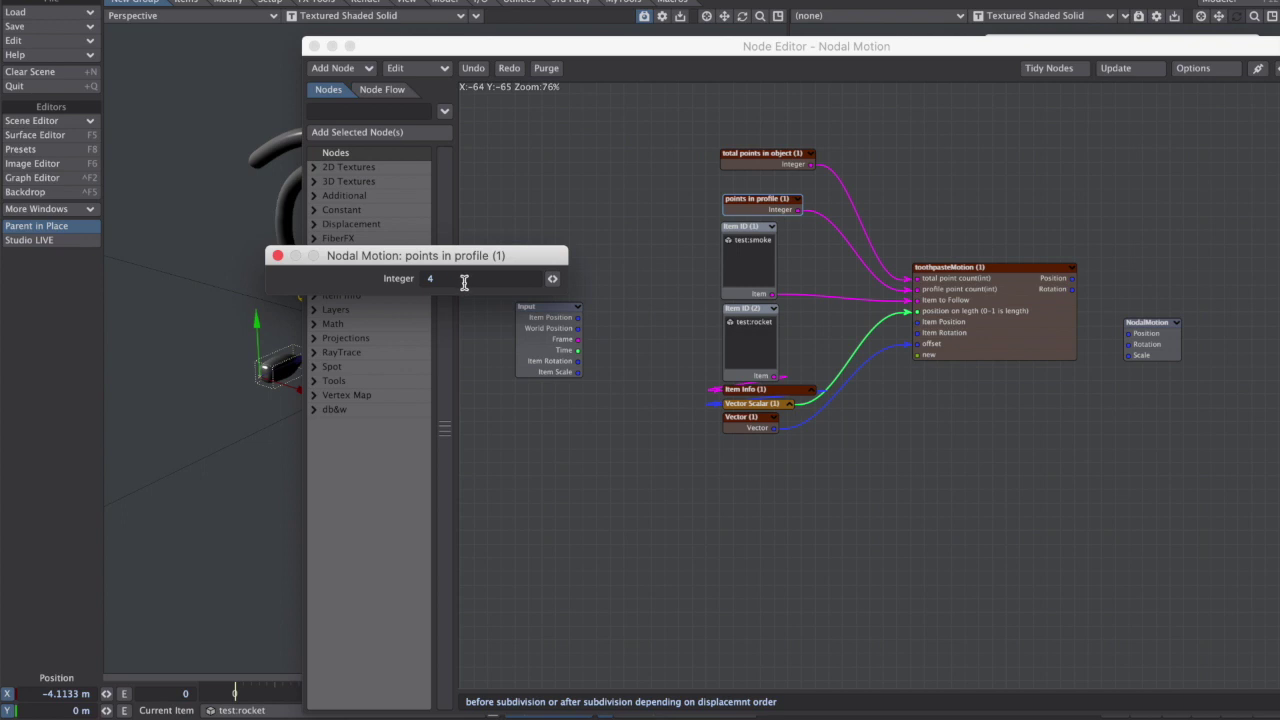
pyautogui.click(278, 256)
# Rearrange the motion graph, moving Item ID (2) away from Item Info (1) and repositioning Vector Scalar (1).
pyautogui.moveTo(885, 446); pyautogui.dragTo(840, 385)
pyautogui.moveTo(727, 293); pyautogui.dragTo(634, 351)
pyautogui.moveTo(736, 346)
pyautogui.mouseDown()
pyautogui.moveTo(748, 289)
pyautogui.moveTo(737, 354)
pyautogui.moveTo(742, 343)
pyautogui.mouseUp()
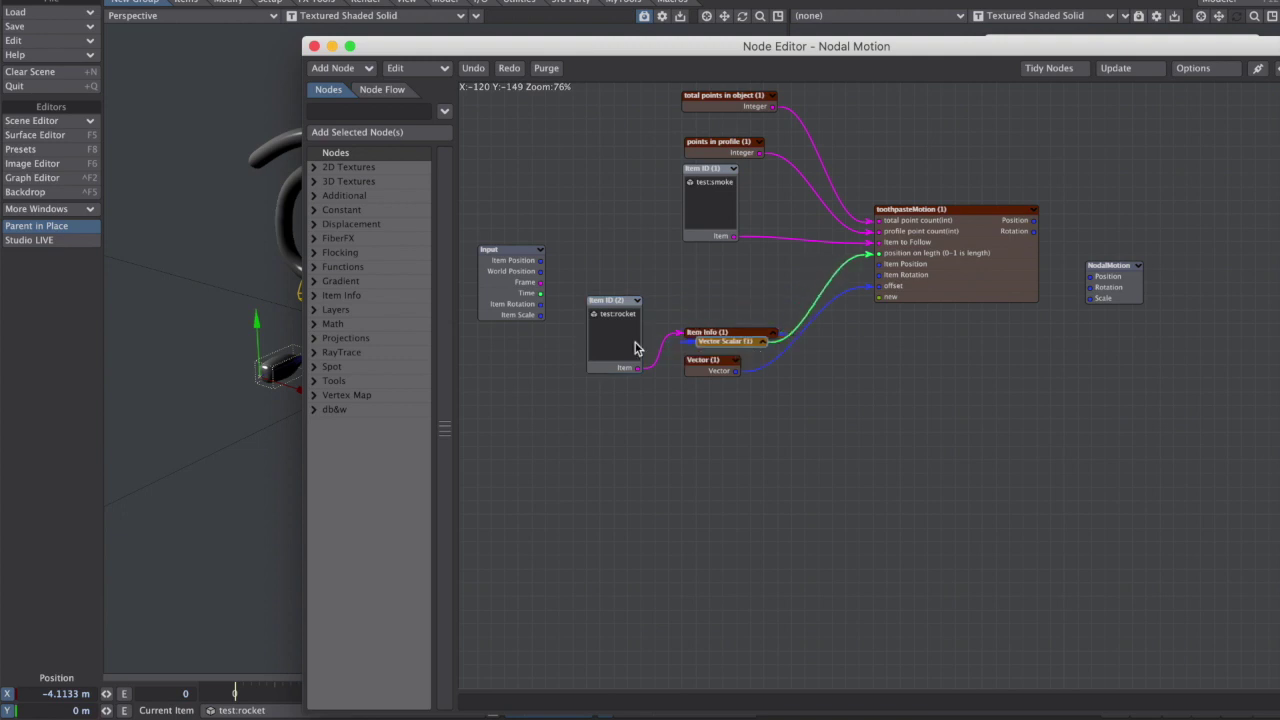
# Set Item ID (2) to rocket controller and move it upward together with Item Info (1) and Vector Scalar (1).
pyautogui.doubleClick(636, 347)
pyautogui.click(492, 279)
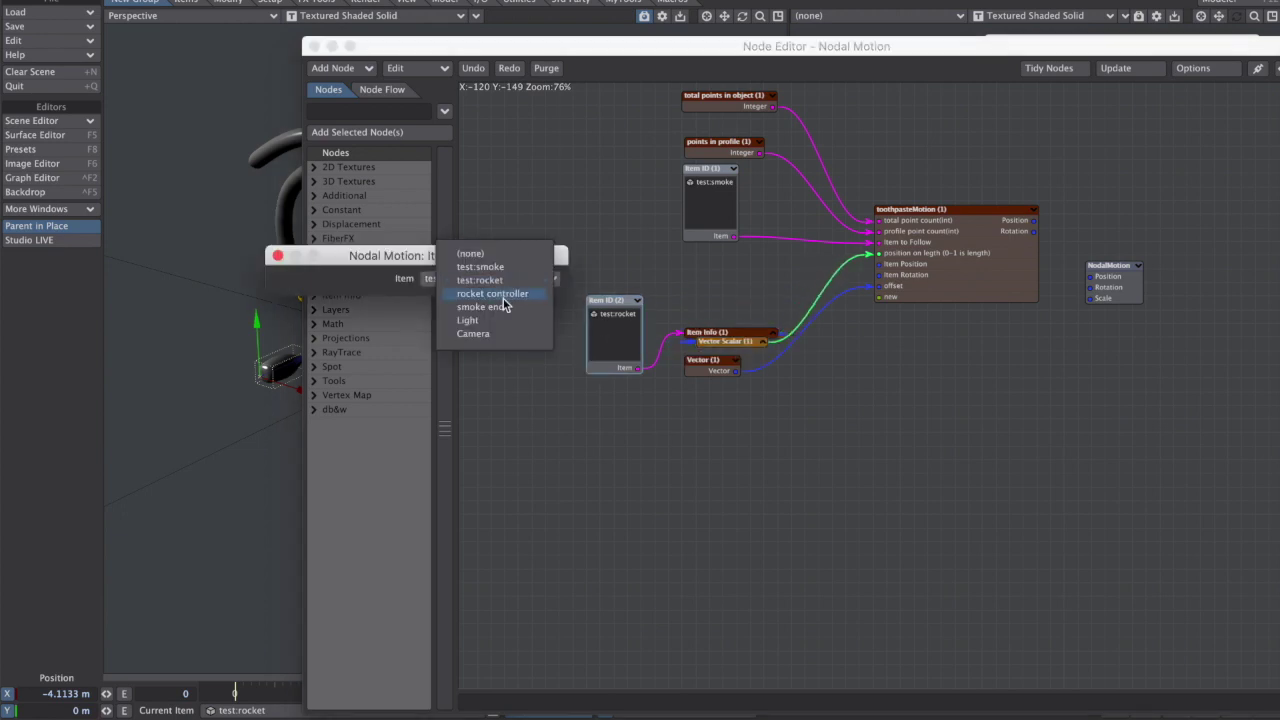
pyautogui.click(494, 293)
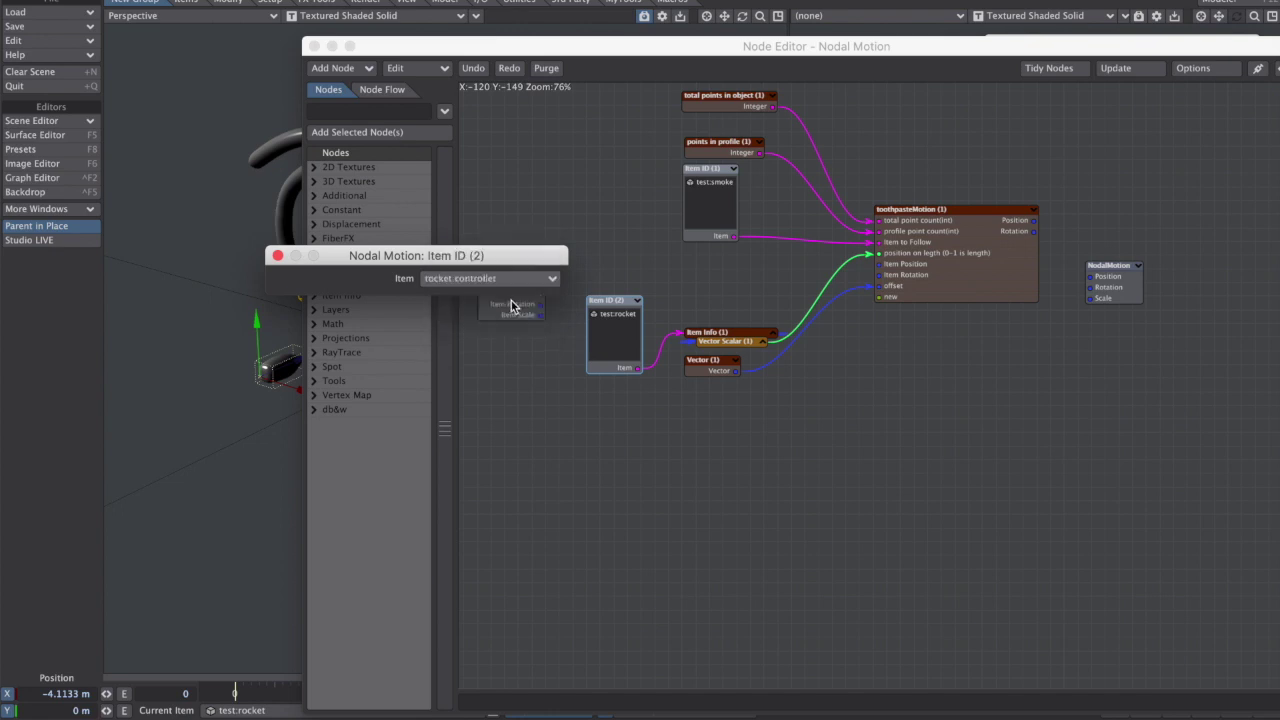
pyautogui.click(278, 256)
pyautogui.moveTo(548, 264); pyautogui.dragTo(678, 360)
pyautogui.moveTo(608, 263); pyautogui.dragTo(690, 289)
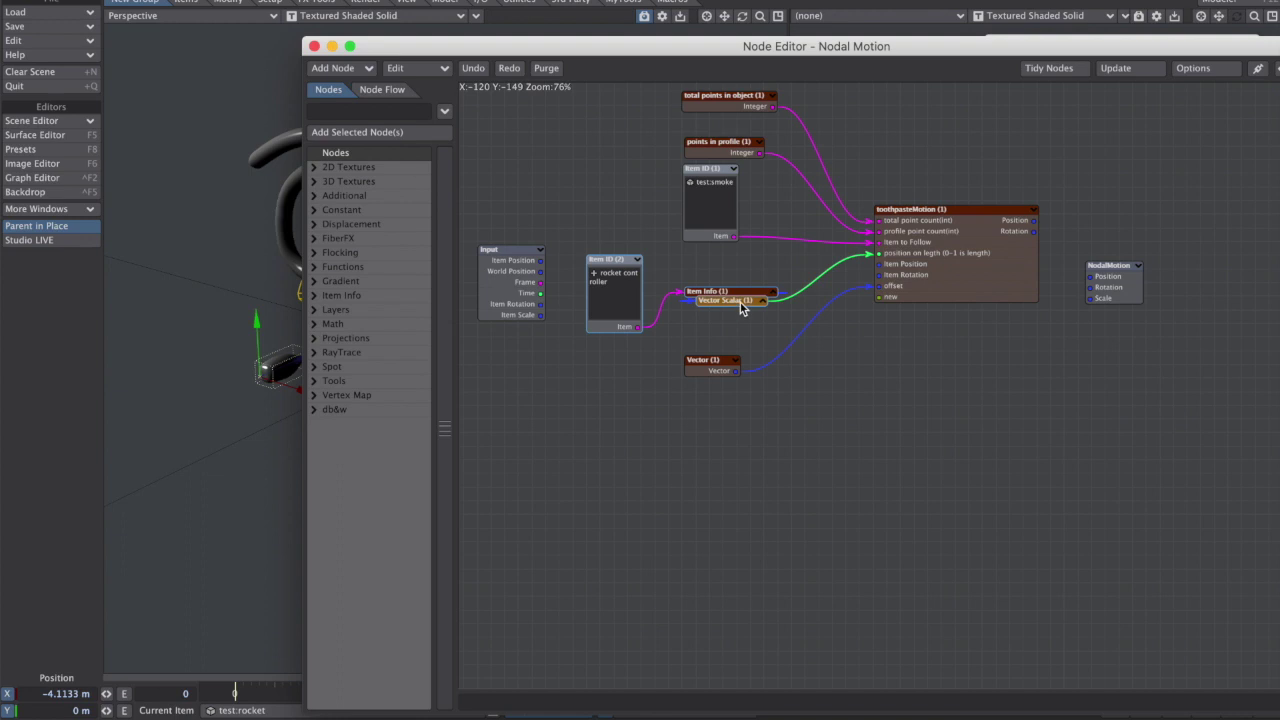
# Add a constant Scalar node, connect it to toothpasteMotion's position on length input and check its value.
pyautogui.click(840, 380)
pyautogui.click(320, 112)
pyautogui.write('scalar')
pyautogui.moveTo(350, 181); pyautogui.dragTo(878, 253)
pyautogui.doubleClick(824, 388)
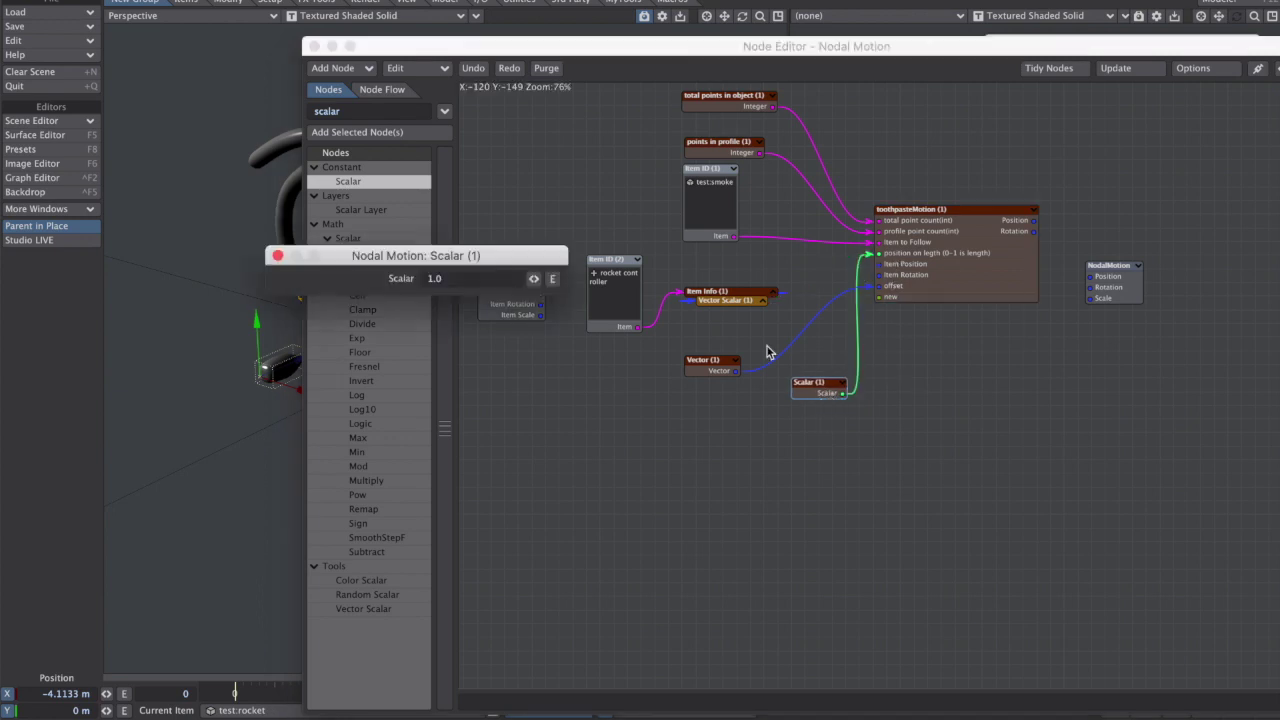
pyautogui.click(278, 256)
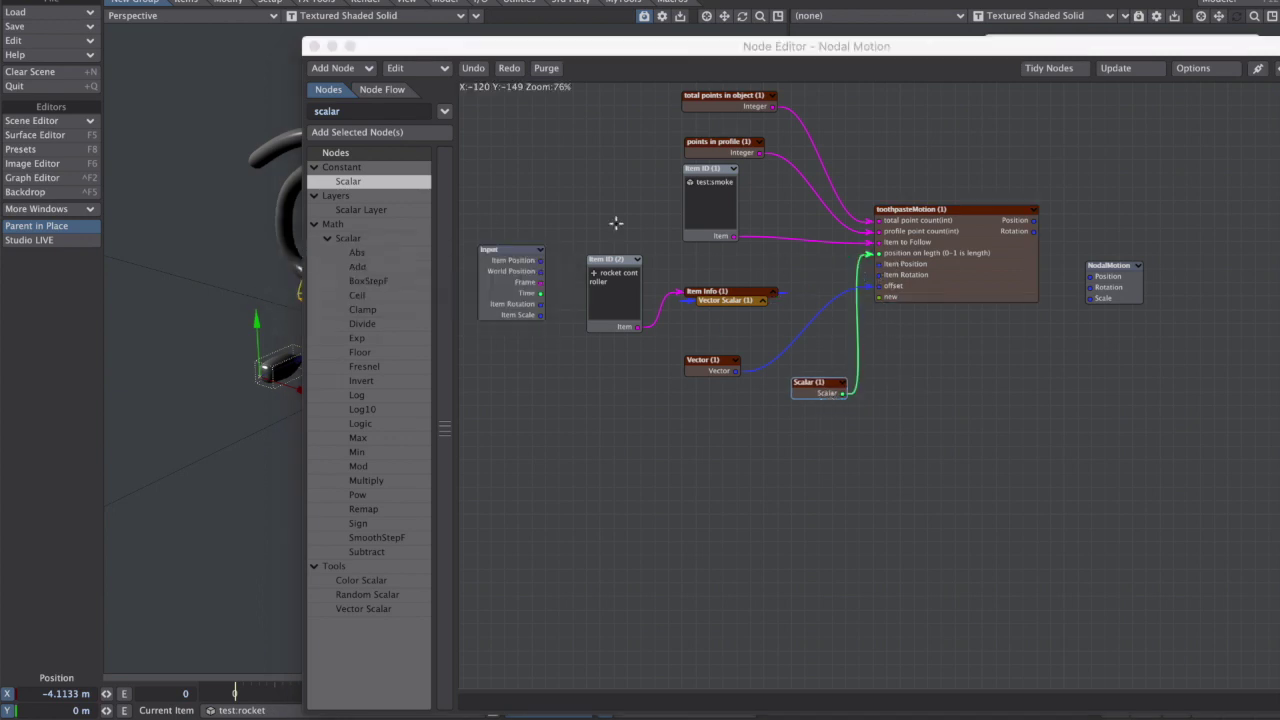
# Reconnect Vector Scalar (1) to toothpasteMotion's position on length input, check its channel mode and collapse the node.
pyautogui.moveTo(762, 302); pyautogui.dragTo(767, 314)
pyautogui.moveTo(878, 253)
pyautogui.mouseDown()
pyautogui.moveTo(857, 309)
pyautogui.moveTo(798, 332)
pyautogui.moveTo(836, 274)
pyautogui.moveTo(880, 254)
pyautogui.mouseUp()
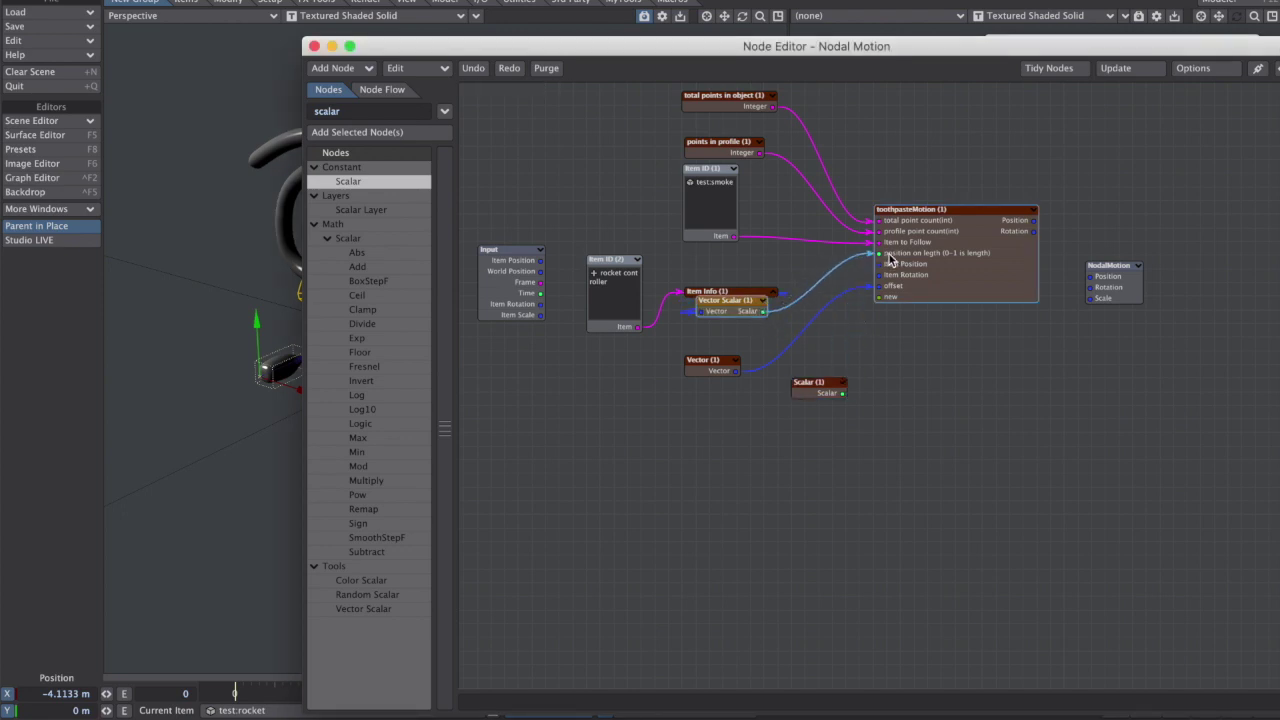
pyautogui.doubleClick(743, 311)
pyautogui.click(428, 280)
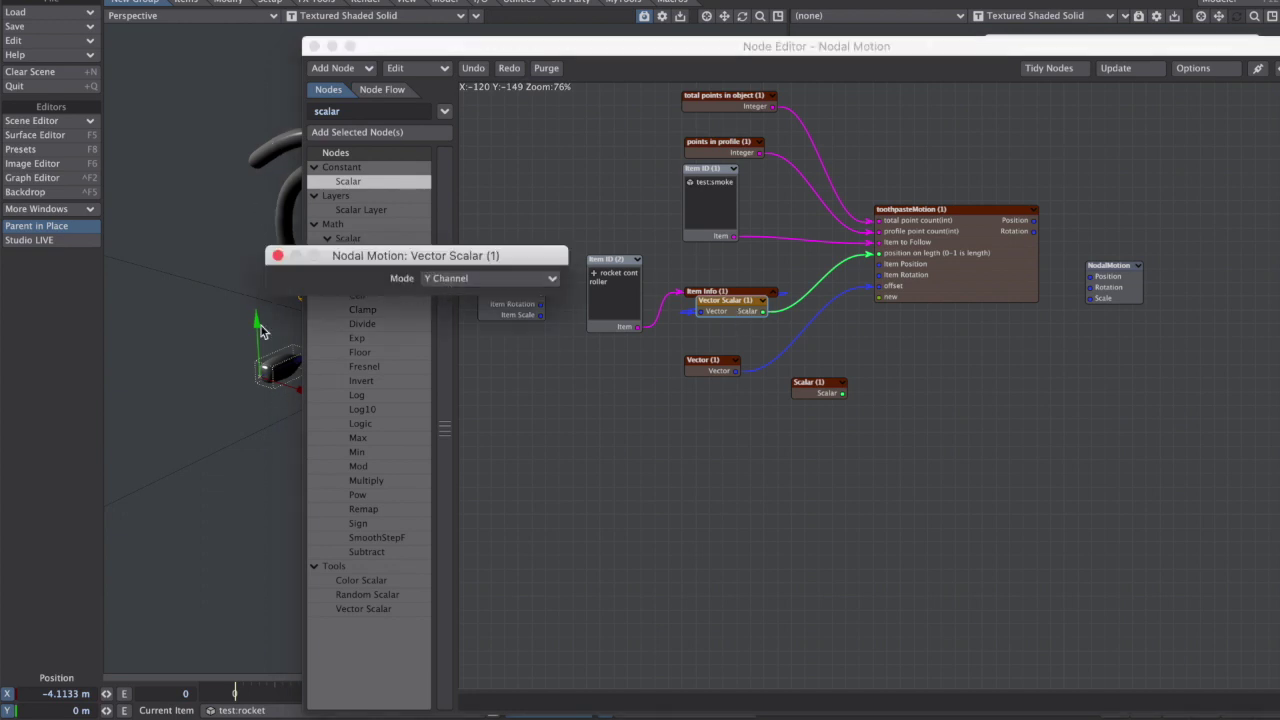
pyautogui.click(278, 256)
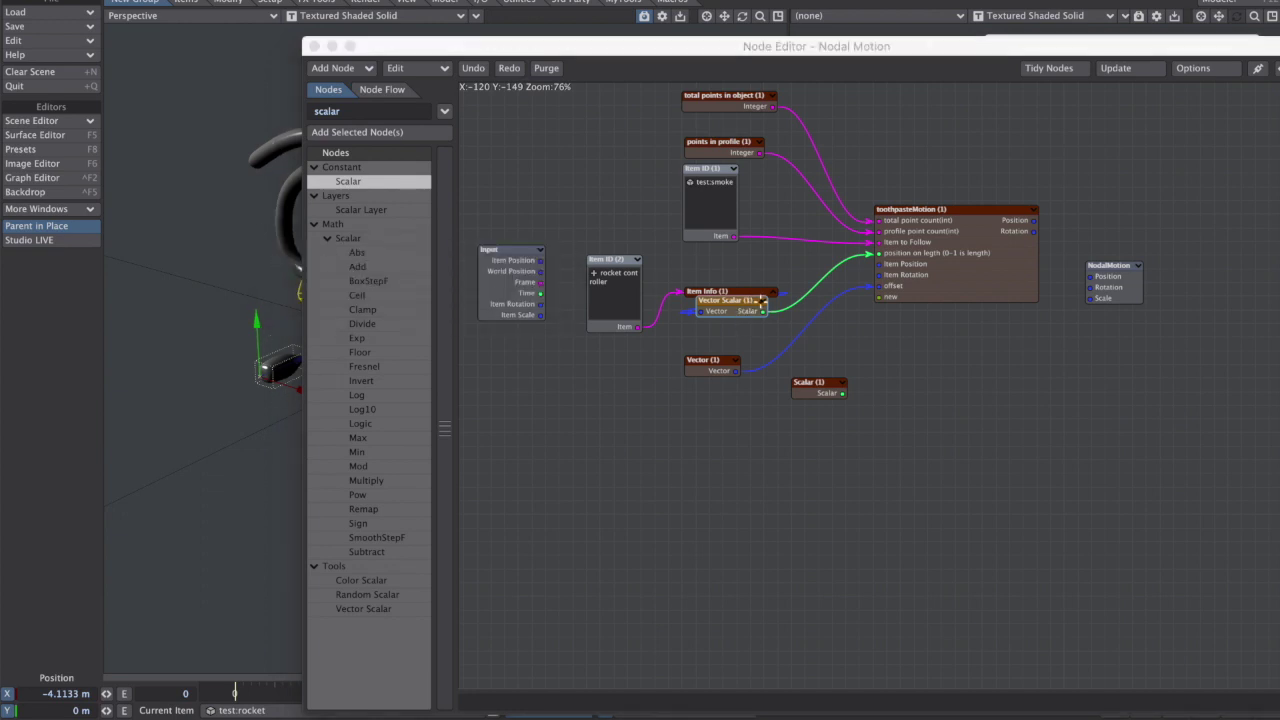
pyautogui.click(762, 300)
pyautogui.moveTo(752, 314)
pyautogui.mouseDown()
pyautogui.moveTo(678, 289)
pyautogui.moveTo(735, 309)
pyautogui.mouseUp()
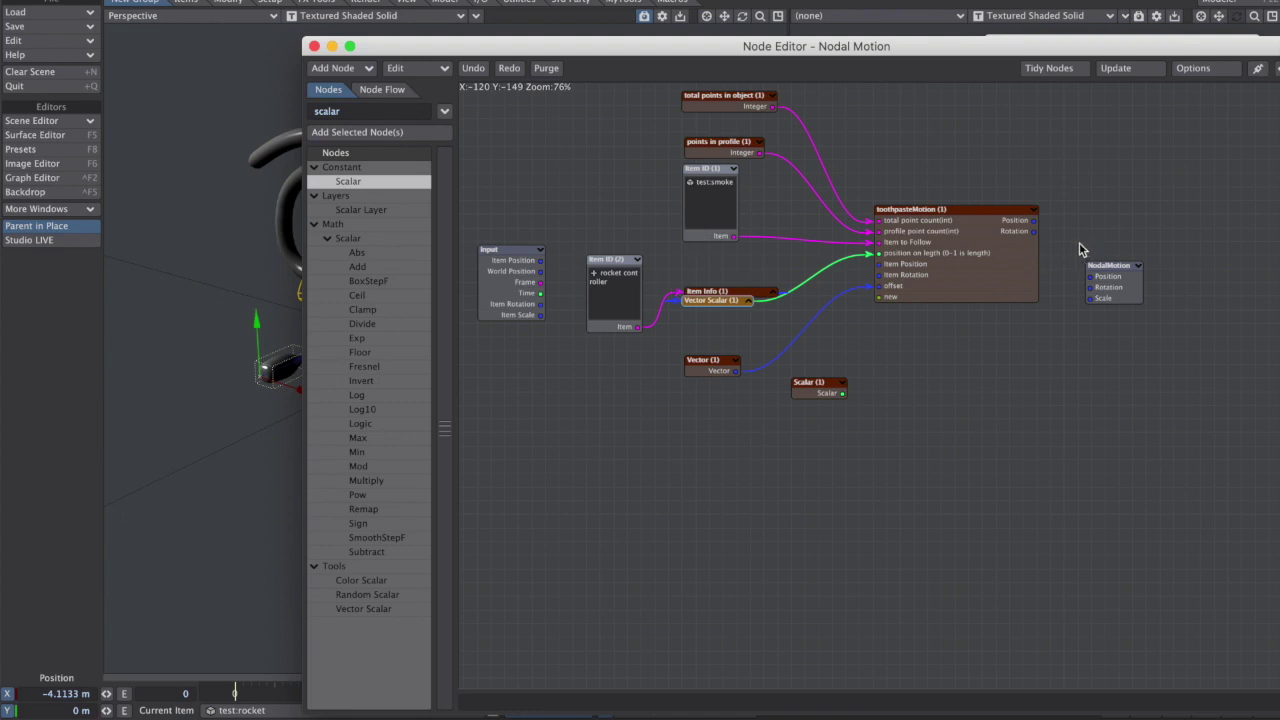
# Connect Input's Item Position and Item Rotation to toothpasteMotion, and its Position and Rotation outputs to NodalMotion.
pyautogui.moveTo(541, 260); pyautogui.dragTo(879, 264)
pyautogui.moveTo(541, 312); pyautogui.dragTo(880, 275)
pyautogui.moveTo(1034, 220); pyautogui.dragTo(1090, 276)
pyautogui.moveTo(1036, 231); pyautogui.dragTo(1098, 292)
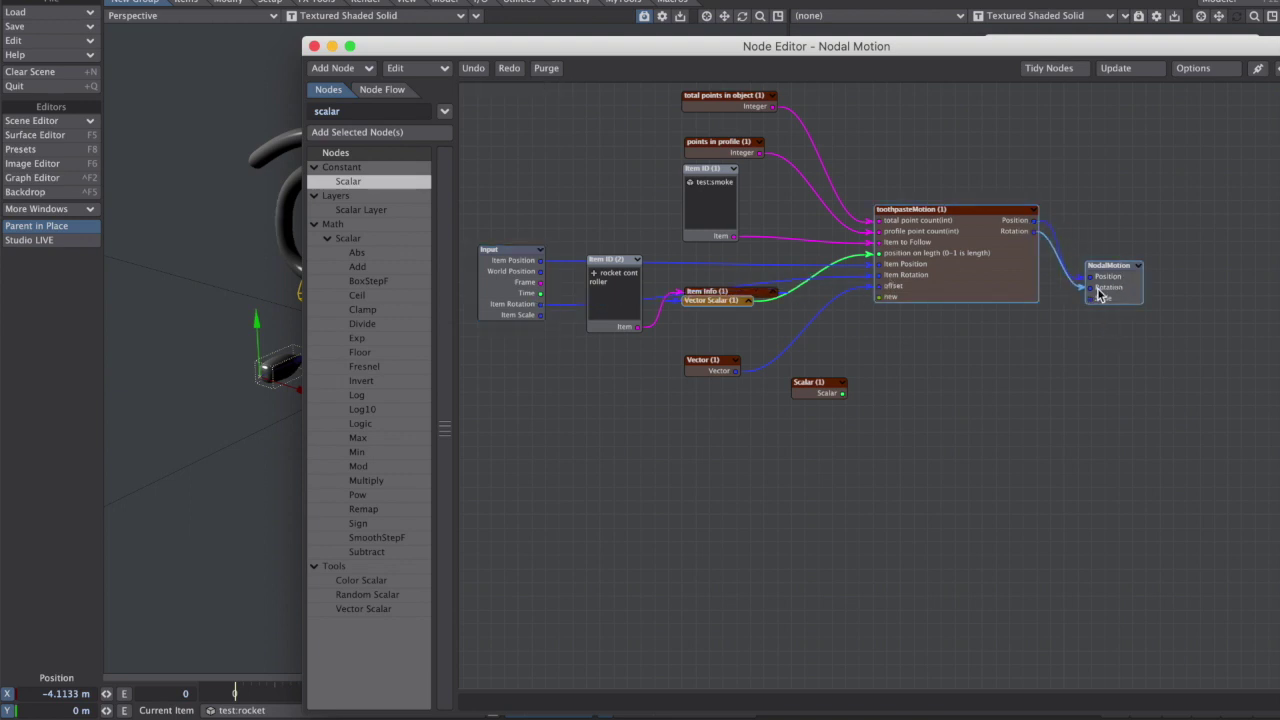
# Move Vector (1) closer below Vector Scalar (1) and check its settings.
pyautogui.moveTo(730, 367); pyautogui.dragTo(729, 357)
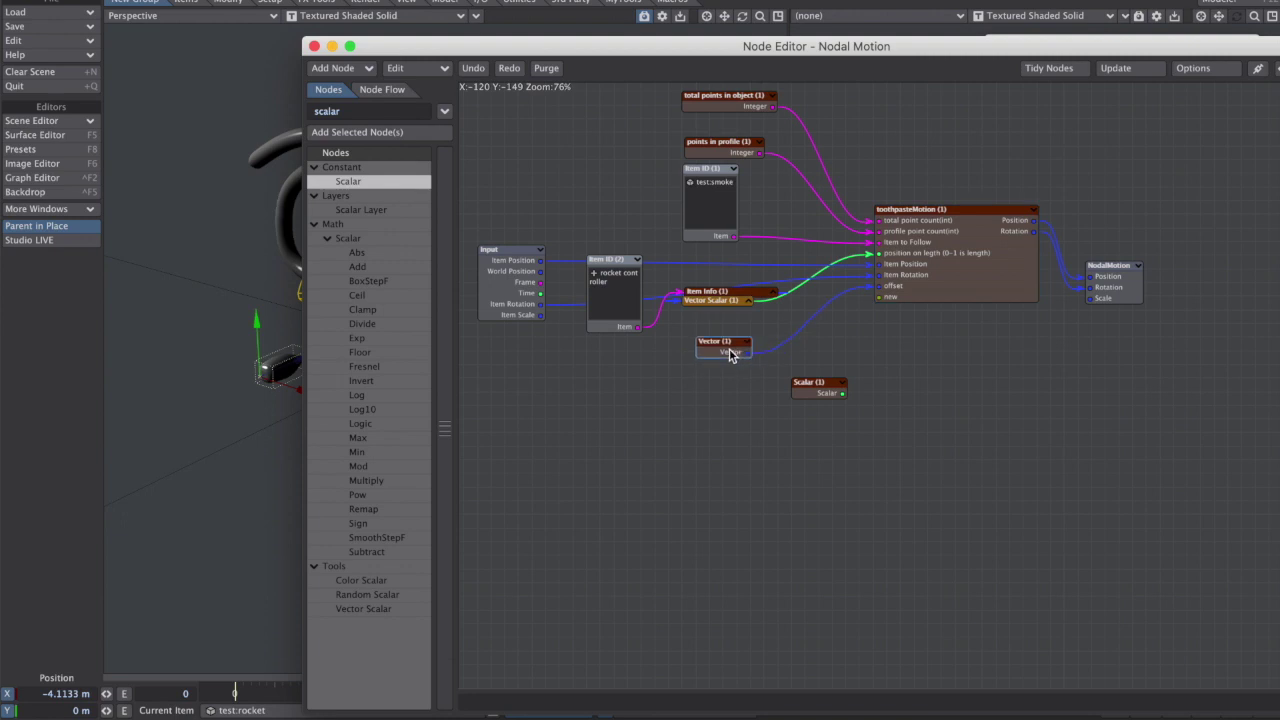
pyautogui.doubleClick(729, 357)
pyautogui.click(278, 255)
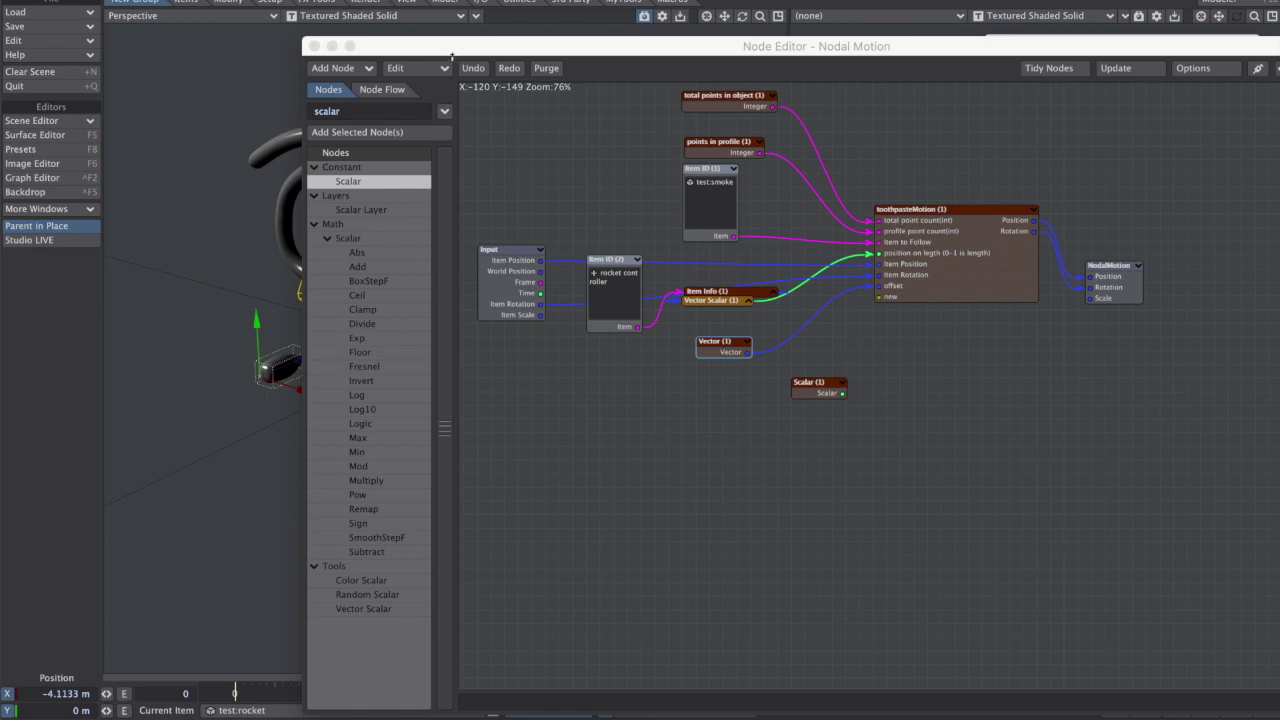
# Put the node editor away and scrub the timeline back to frame 46 to preview the rocket along the smoke.
pyautogui.moveTo(453, 54); pyautogui.dragTo(487, 58)
pyautogui.click(348, 52)
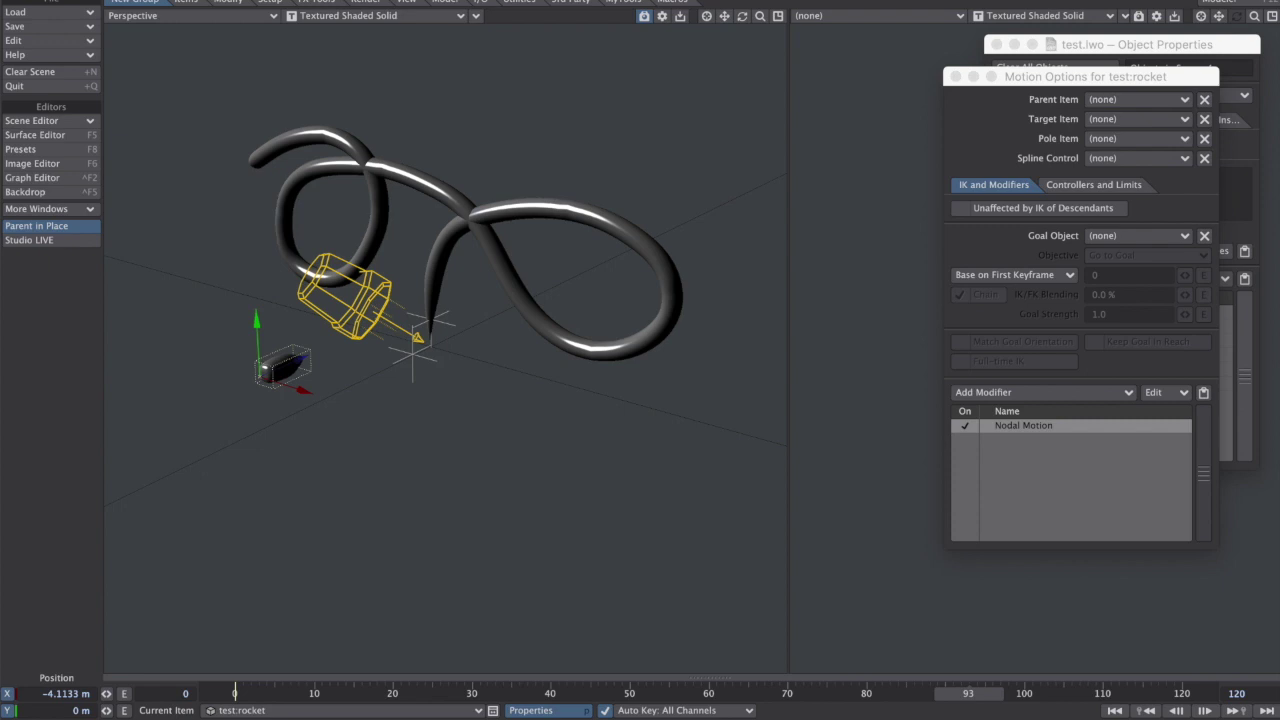
pyautogui.moveTo(985, 688); pyautogui.dragTo(596, 693)
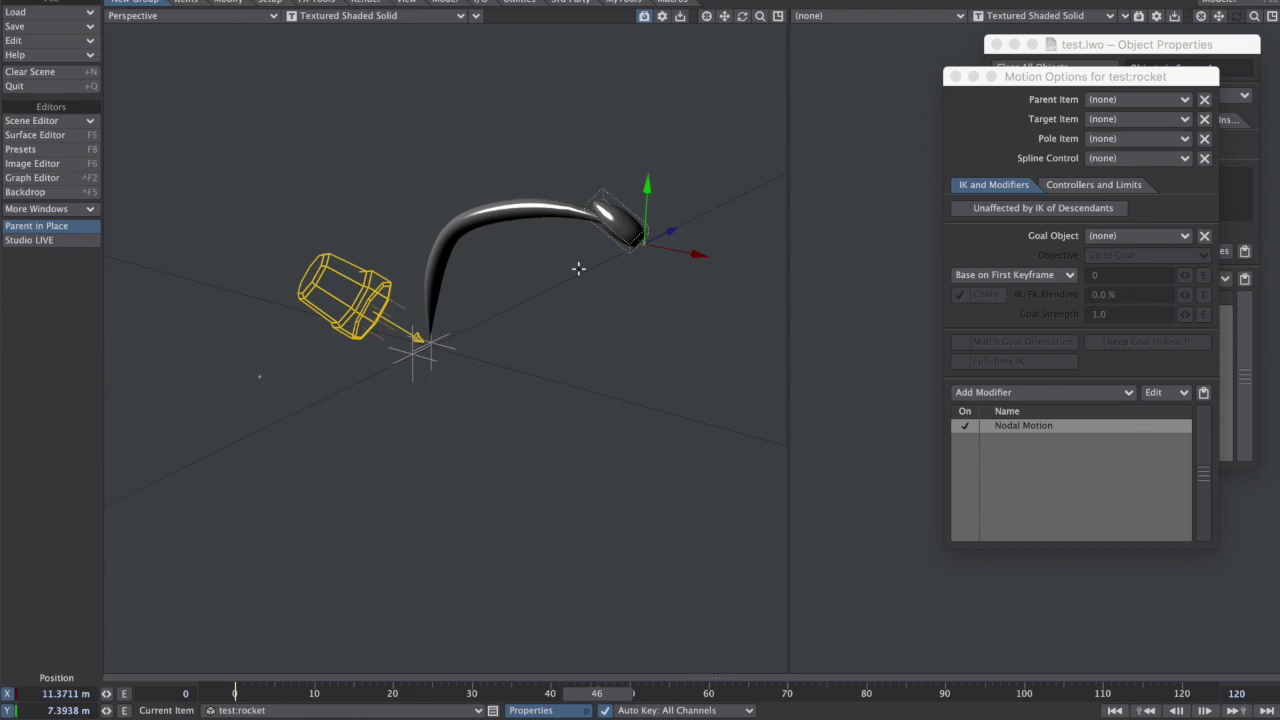
# Clone the rocket once and remove the Nodal Motion modifier from the clone test:rocket (2).
pyautogui.hotkey('ctrl', 'c')
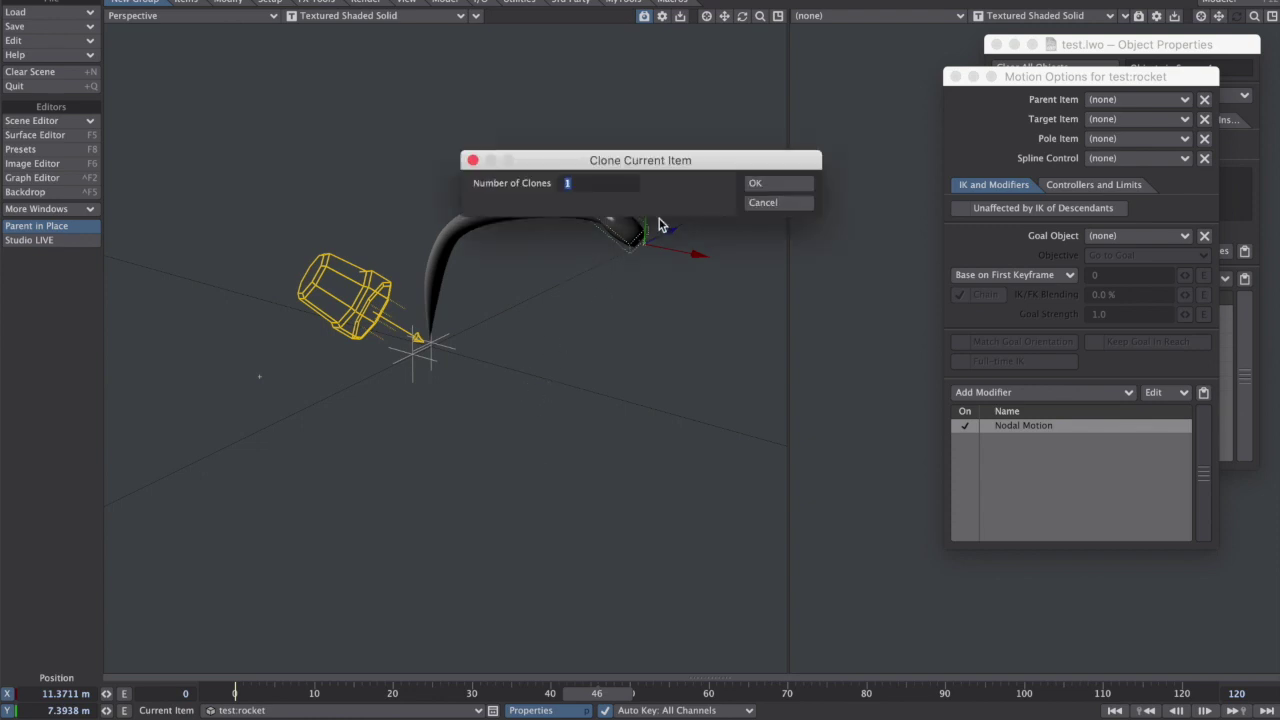
pyautogui.click(778, 187)
pyautogui.click(1040, 430)
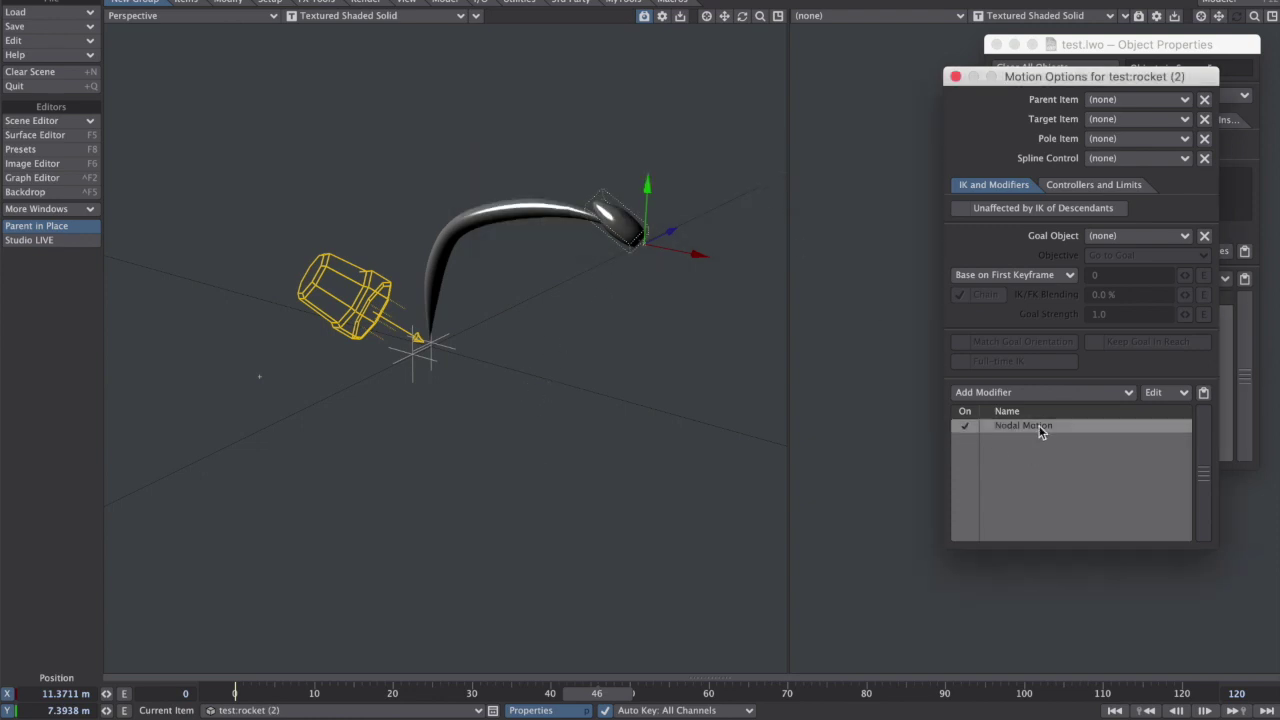
pyautogui.rightClick(1025, 432)
pyautogui.click(1010, 508)
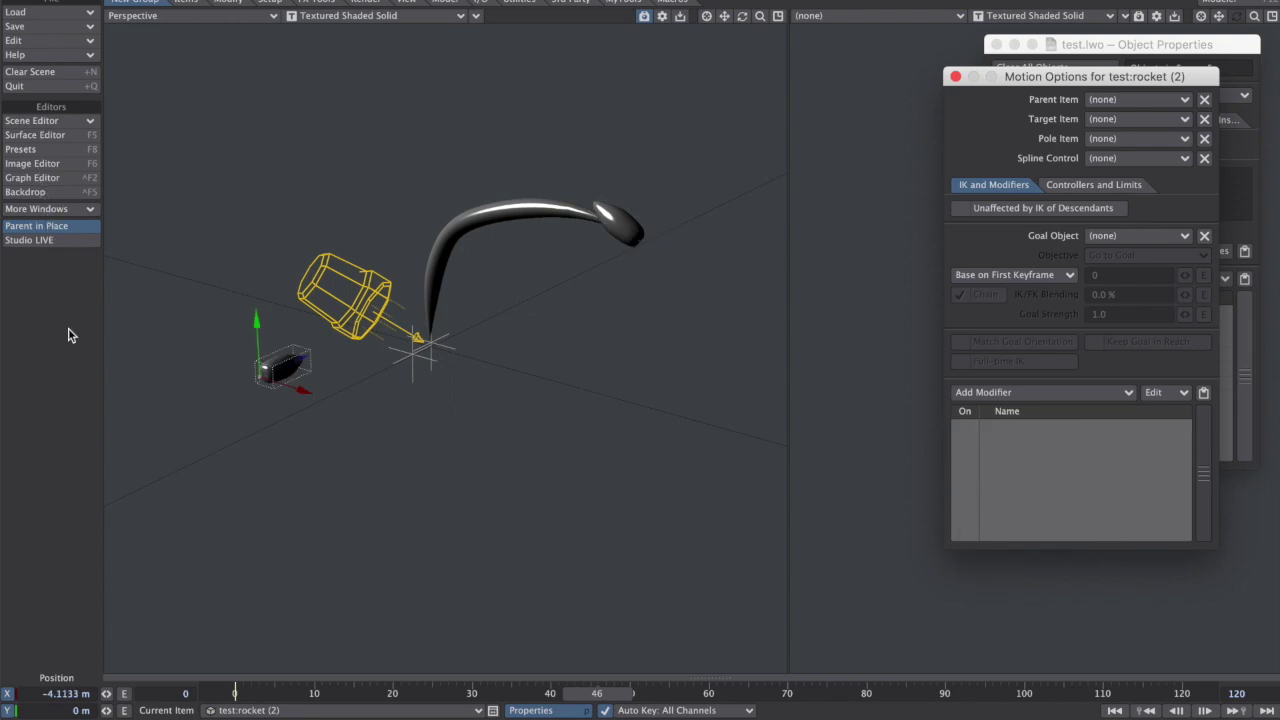
# Reset the cloned rocket's position to 0 m so it sits at the origin, and make the timeline taller.
pyautogui.click(60, 693)
pyautogui.write('0')
pyautogui.press('Return')
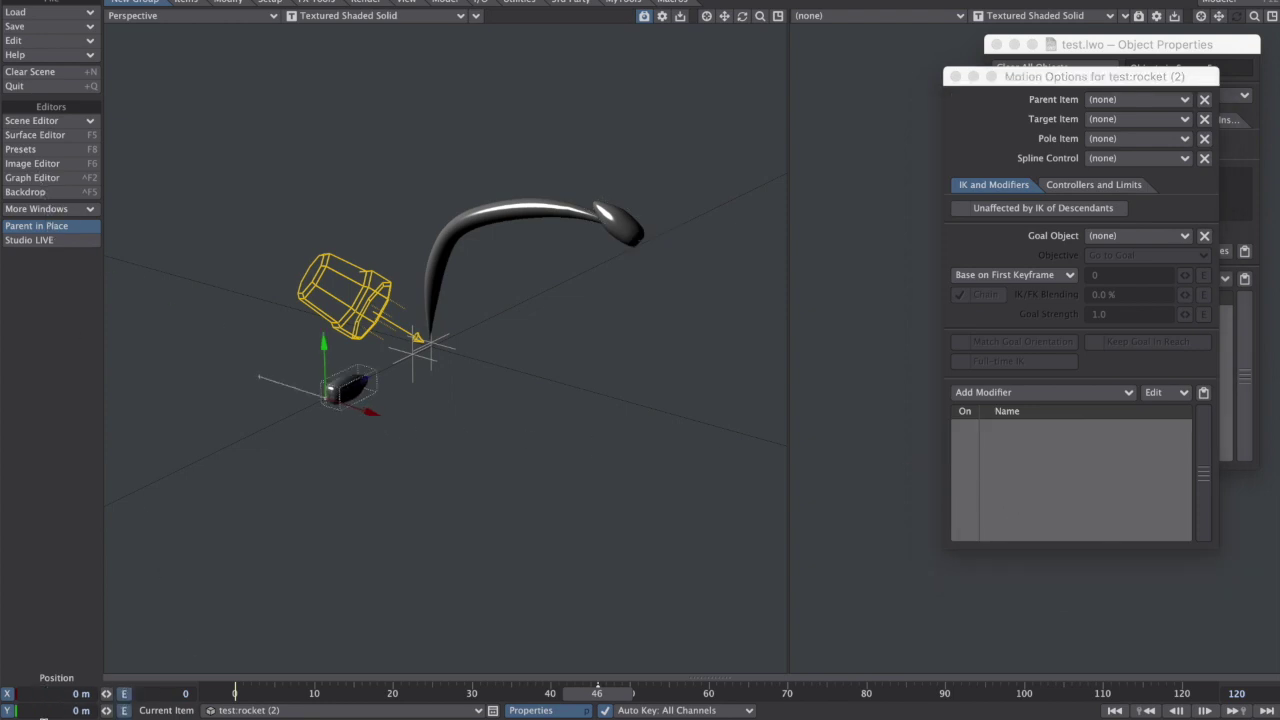
pyautogui.press('Return')
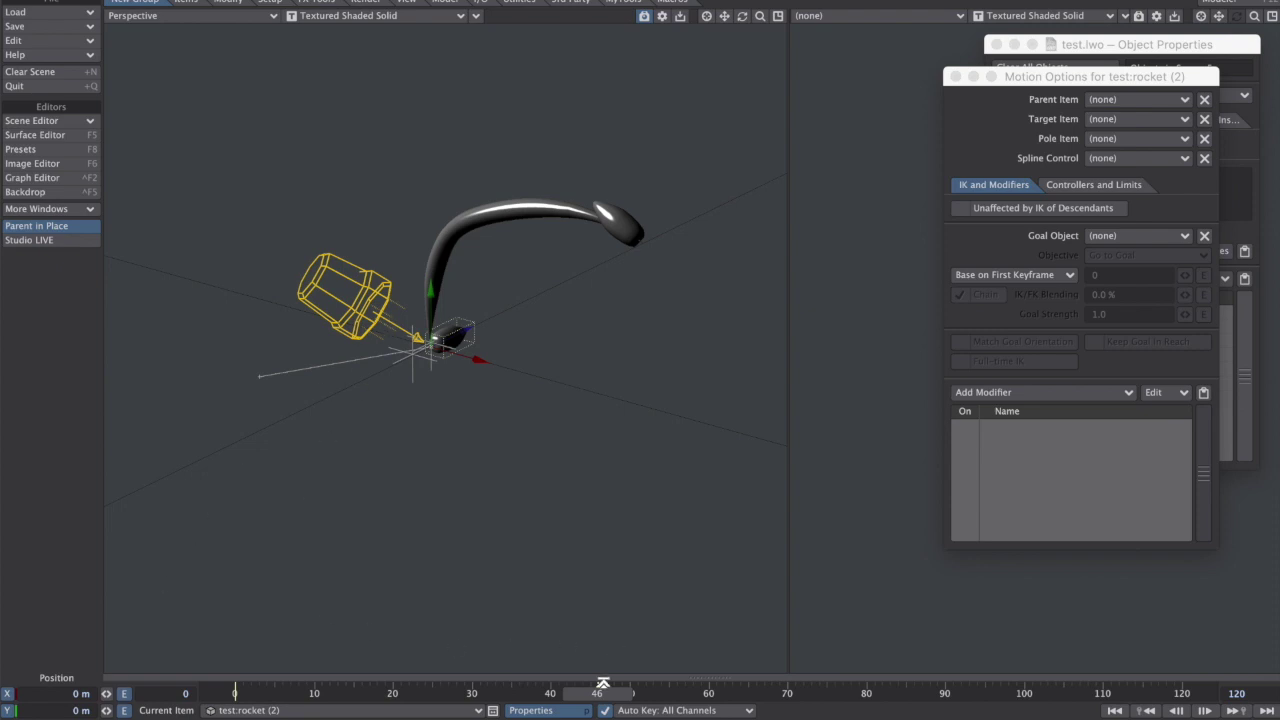
pyautogui.moveTo(603, 684); pyautogui.dragTo(600, 668)
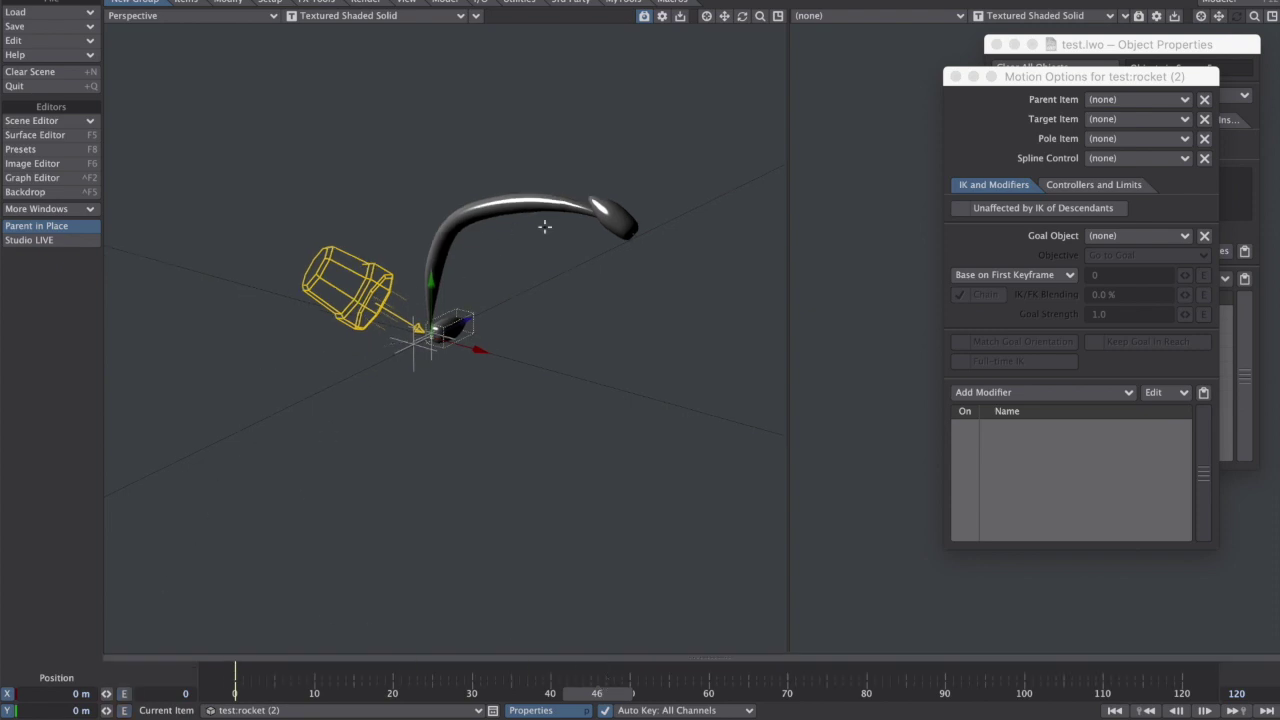
# Replace the original test:rocket (1), which carries the Nodal Motion, with a null named rocketnull.
pyautogui.press('Up')
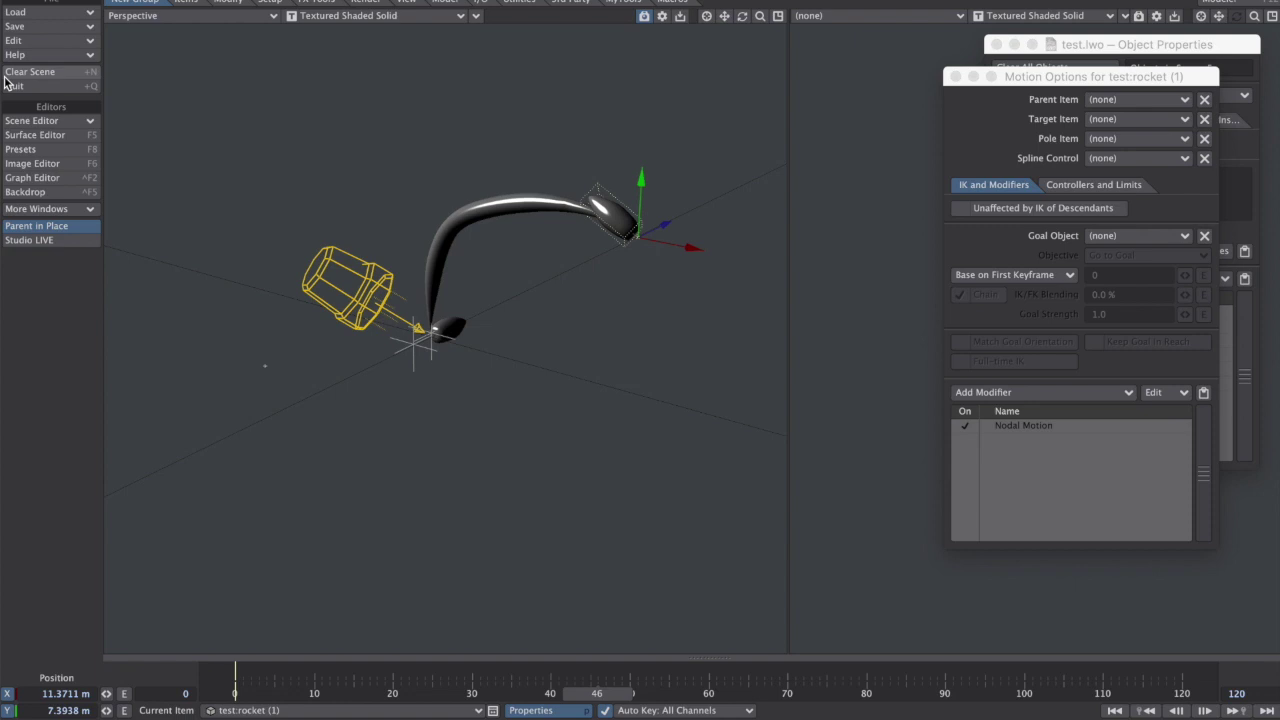
pyautogui.press('Tab')
pyautogui.write('repl')
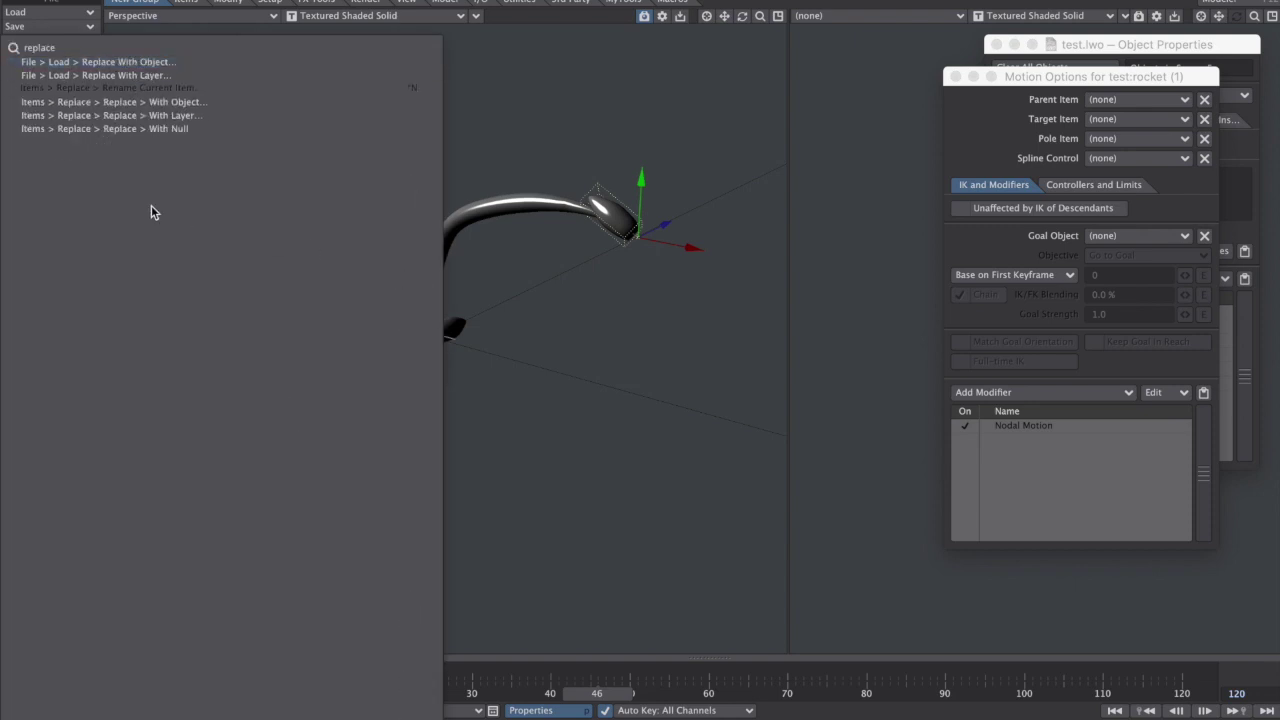
pyautogui.click(180, 129)
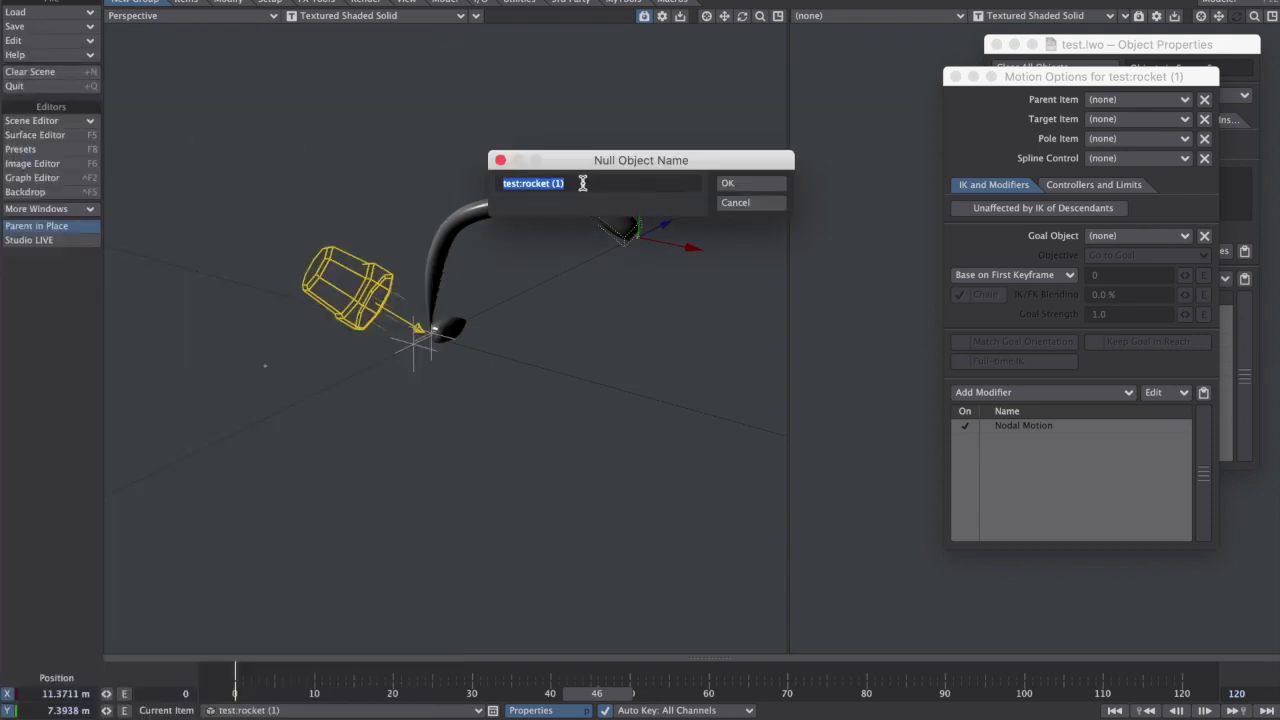
pyautogui.write('tnull')
pyautogui.press('Return')
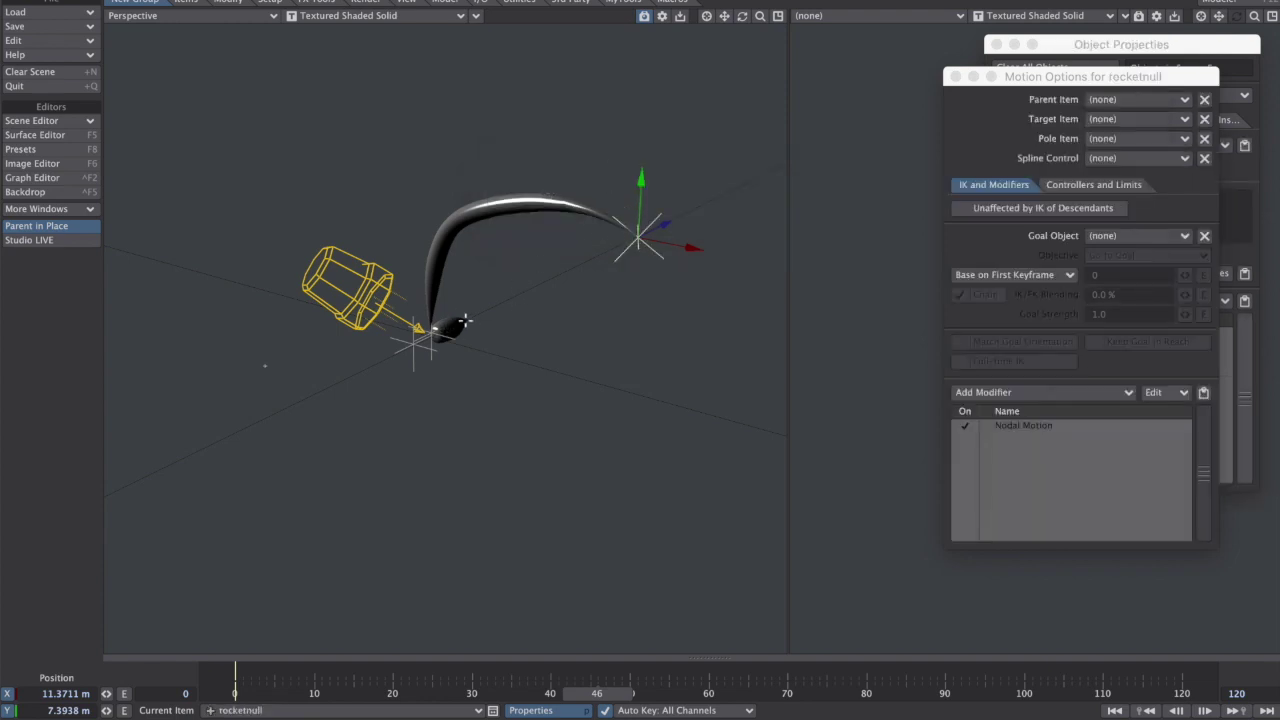
# Open the Scene Editor, widen its item list and parent test:rocket to rocketnull.
pyautogui.hotkey('ctrl', 'F1')
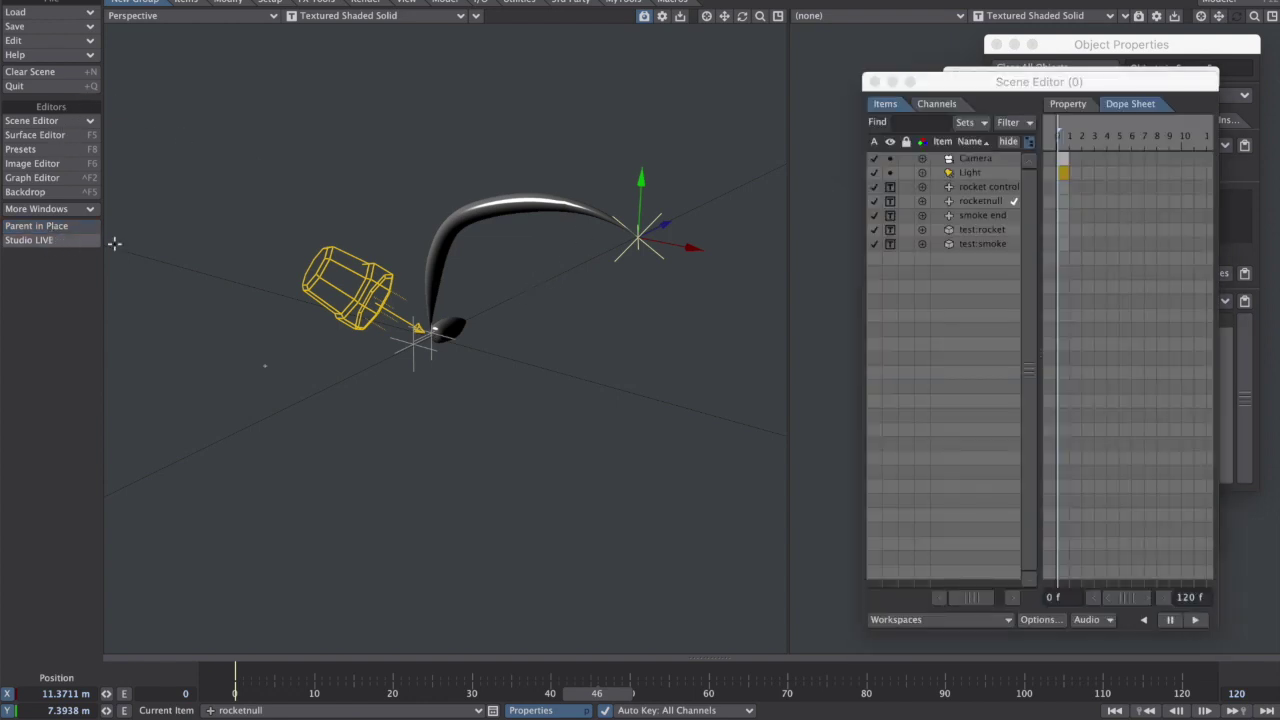
pyautogui.moveTo(1041, 221); pyautogui.dragTo(1258, 226)
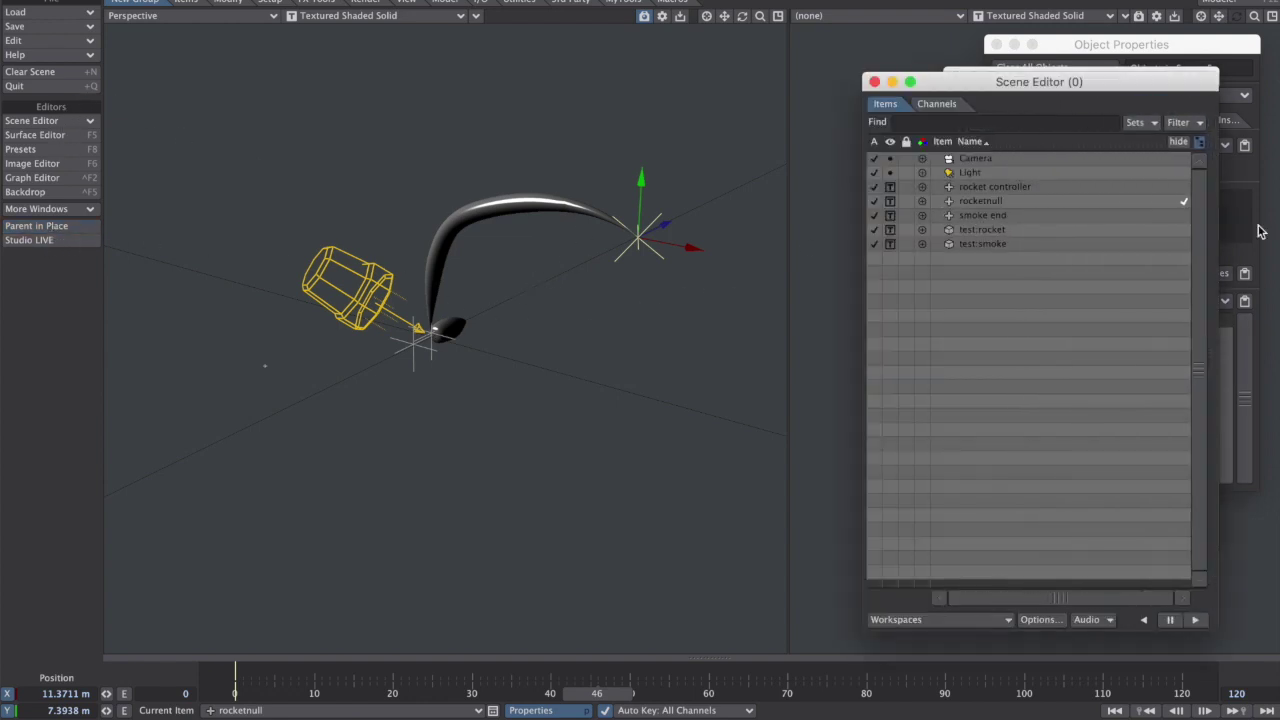
pyautogui.click(1004, 189)
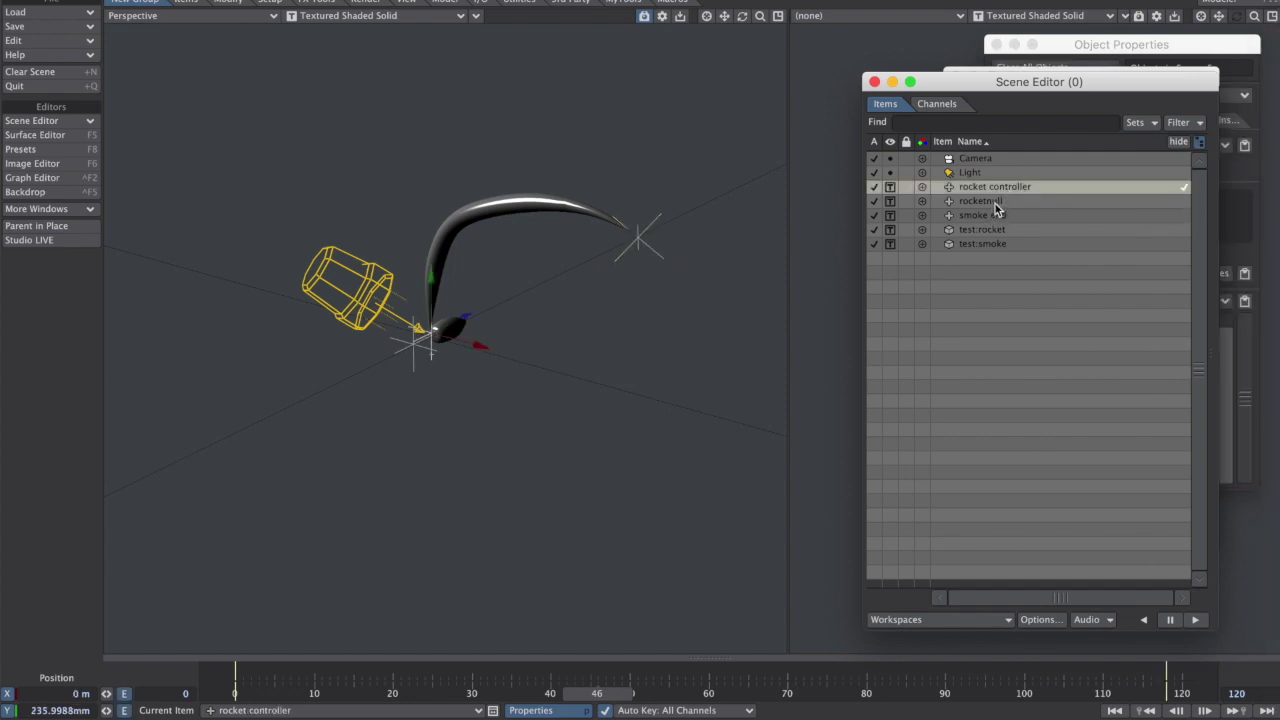
pyautogui.click(984, 234)
pyautogui.moveTo(991, 230); pyautogui.dragTo(1000, 204)
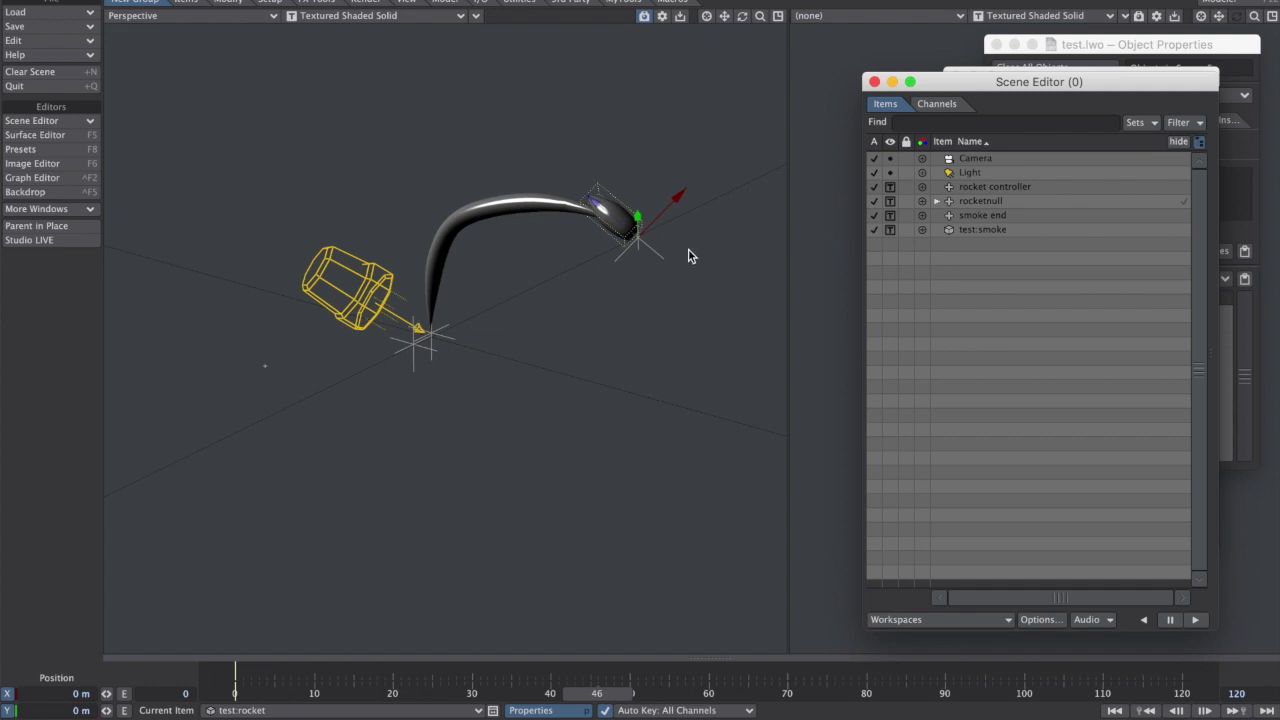
# Rotate the rocket's heading freehand to about 64.80° and scrub to frame 59 to check it along the smoke.
pyautogui.press('y')
pyautogui.moveTo(704, 237); pyautogui.dragTo(685, 317)
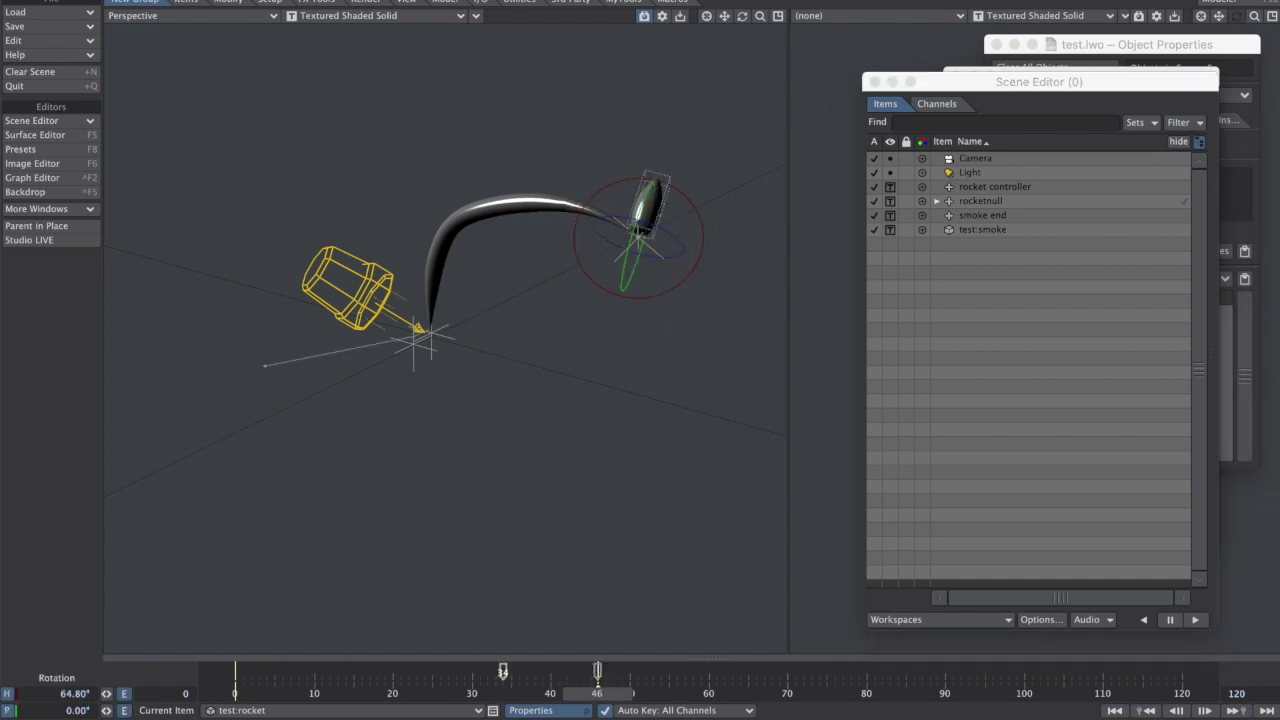
pyautogui.moveTo(551, 690); pyautogui.dragTo(700, 692)
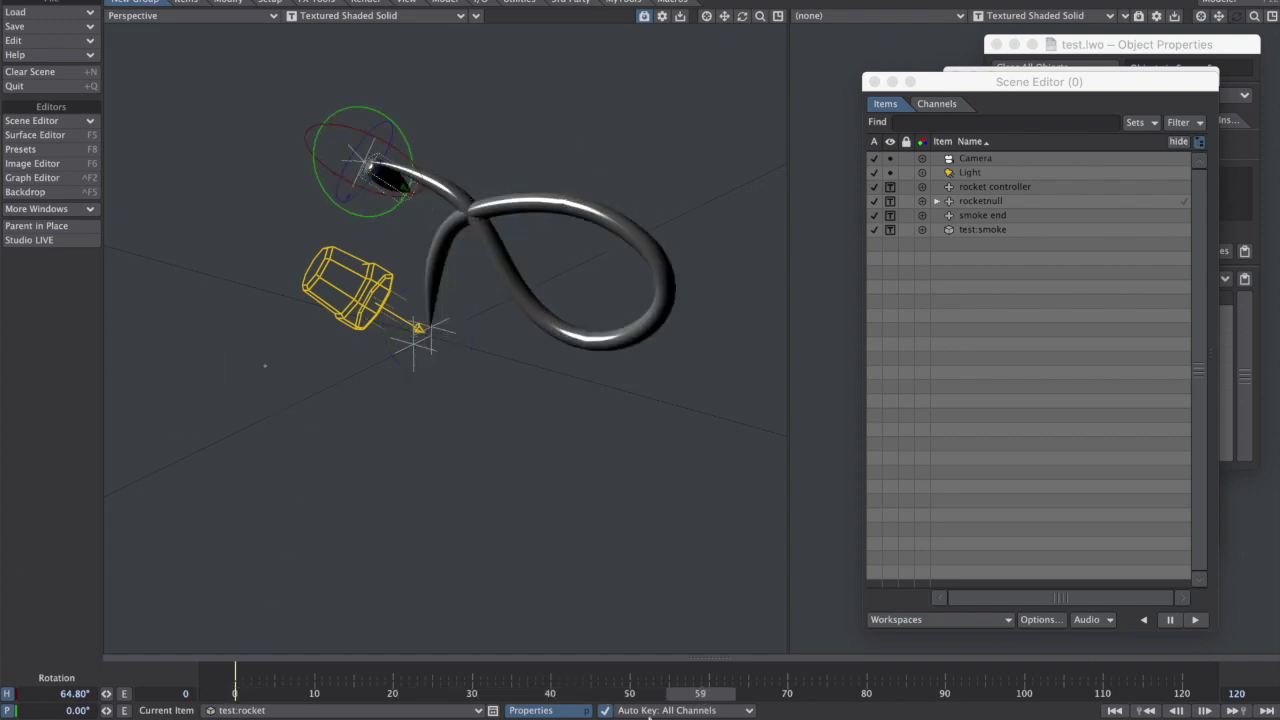
# Switch Auto Key to Fixed and set the rocket's heading to 180°.
pyautogui.click(650, 710)
pyautogui.click(650, 713)
pyautogui.click(64, 693)
pyautogui.write('180')
pyautogui.press('Return')
# Examine how the rocket sits on the smoke's tip up close and check rocketnull's motion up to frame 108.
pyautogui.keyDown('alt'); pyautogui.moveTo(456, 214); pyautogui.dragTo(475, 281); pyautogui.keyUp('alt')
pyautogui.press('t')
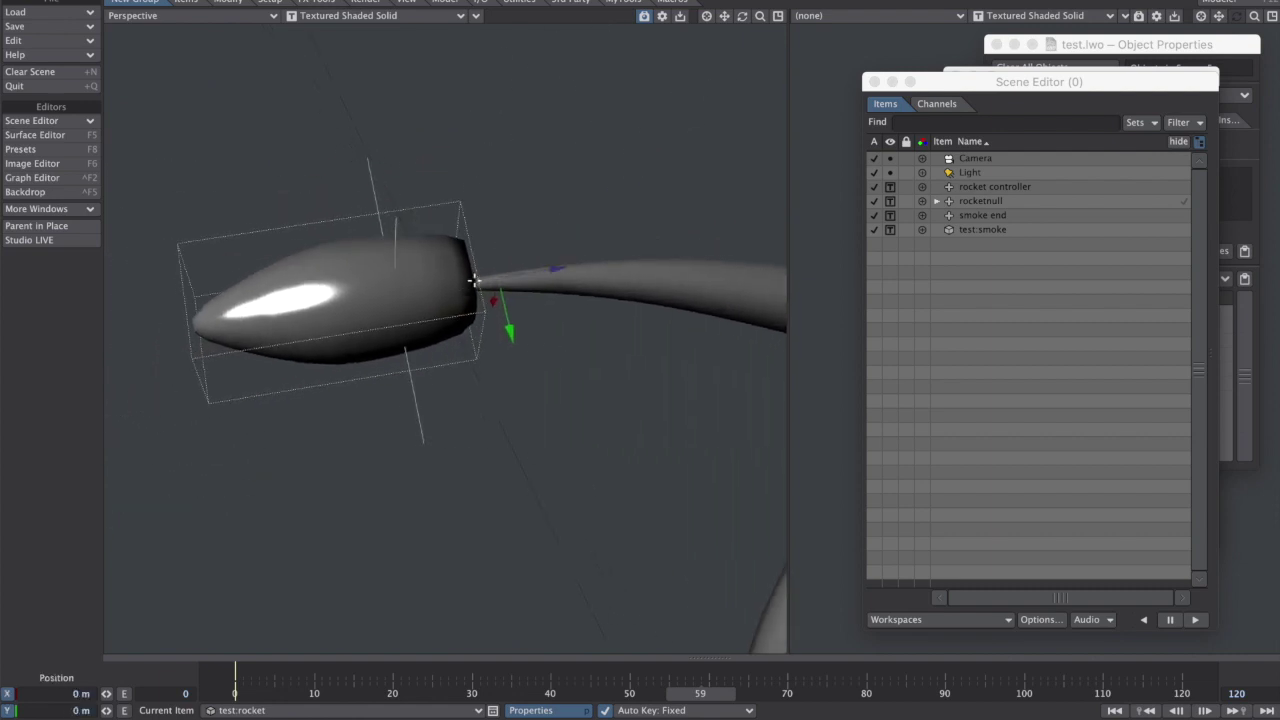
pyautogui.click(558, 275)
pyautogui.keyDown('ctrl'); pyautogui.keyDown('alt'); pyautogui.moveTo(591, 444); pyautogui.dragTo(299, 261); pyautogui.keyUp('alt'); pyautogui.keyUp('ctrl')
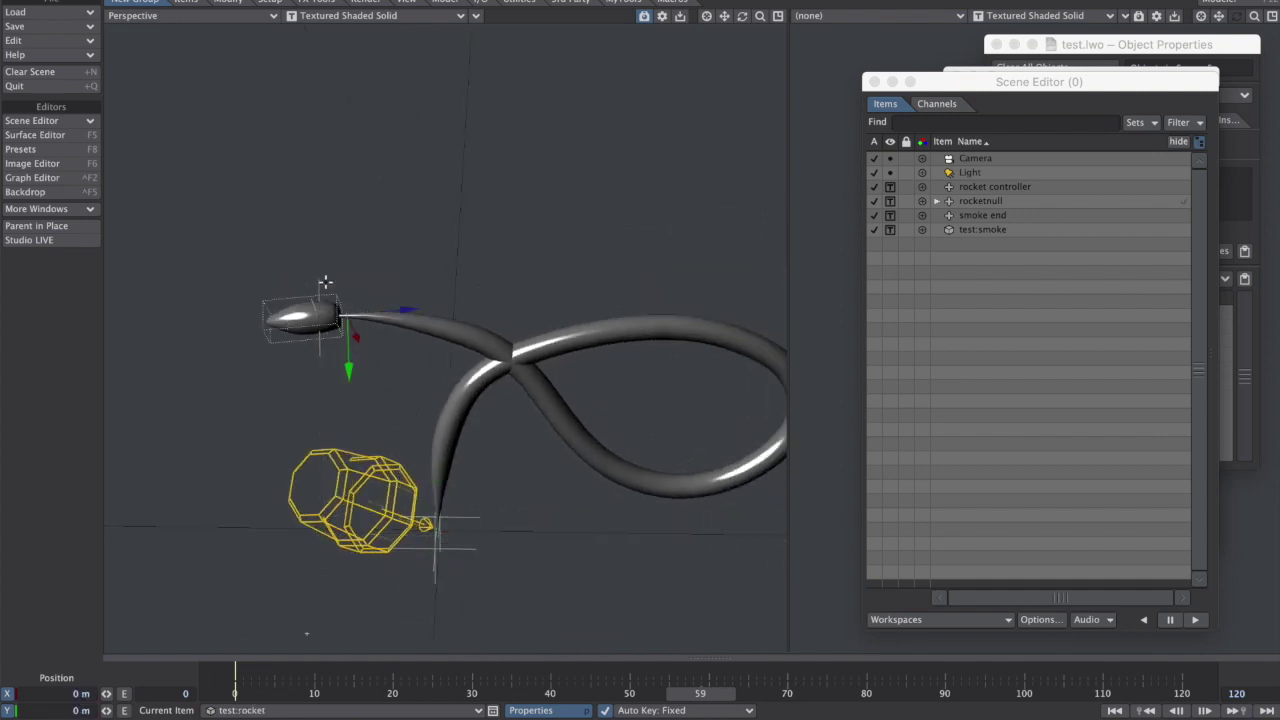
pyautogui.click(324, 284)
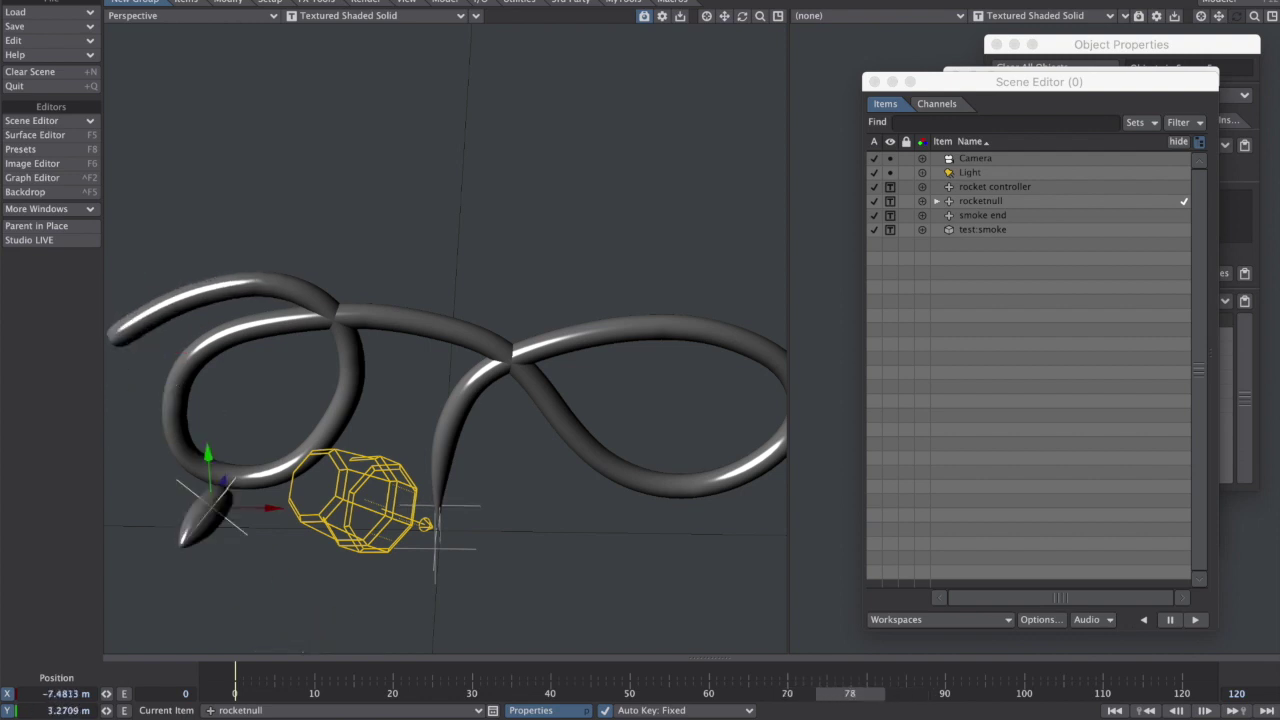
pyautogui.scroll(-4, 610, 292)
pyautogui.keyDown('alt'); pyautogui.moveTo(610, 292); pyautogui.dragTo(449, 340); pyautogui.keyUp('alt')
pyautogui.scroll(-3, 483, 410)
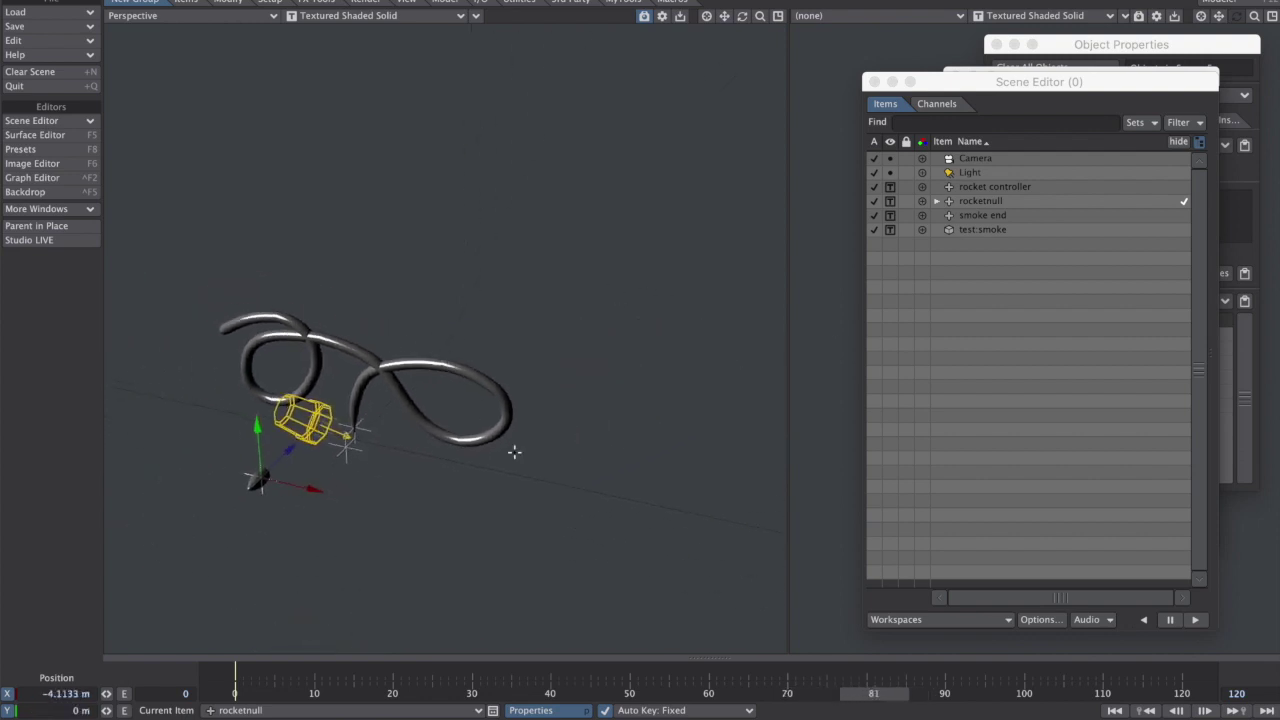
pyautogui.moveTo(879, 692); pyautogui.dragTo(936, 690)
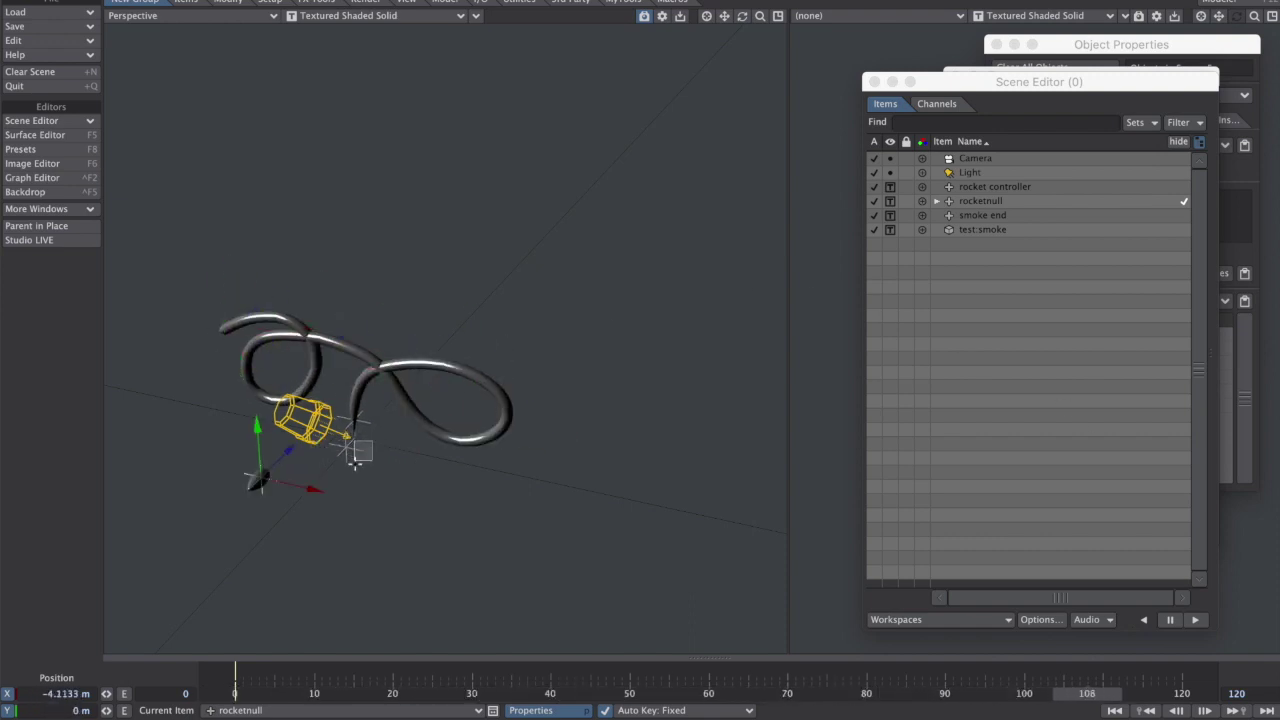
# Select the smoke end null, create a keyframe for it at frame 55 and go to frame 120.
pyautogui.click(346, 458)
pyautogui.moveTo(1099, 697); pyautogui.dragTo(1254, 553)
pyautogui.keyDown('alt'); pyautogui.moveTo(398, 390); pyautogui.dragTo(368, 362); pyautogui.keyUp('alt')
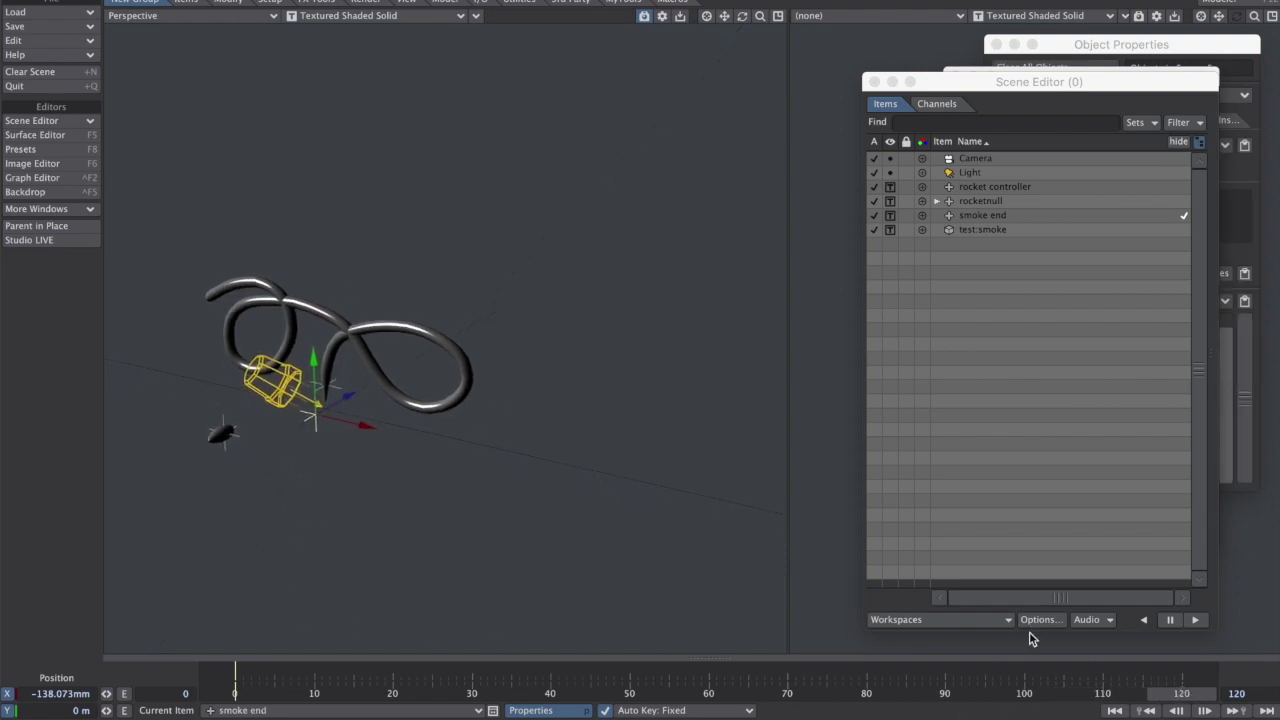
pyautogui.moveTo(1177, 699)
pyautogui.mouseDown()
pyautogui.moveTo(491, 698)
pyautogui.moveTo(1184, 693)
pyautogui.mouseUp()
pyautogui.press('Return')
pyautogui.press('Return')
# Switch Auto Key to All Channels and raise the smoke end null along Y at frame 120.
pyautogui.moveTo(313, 358); pyautogui.dragTo(313, 346)
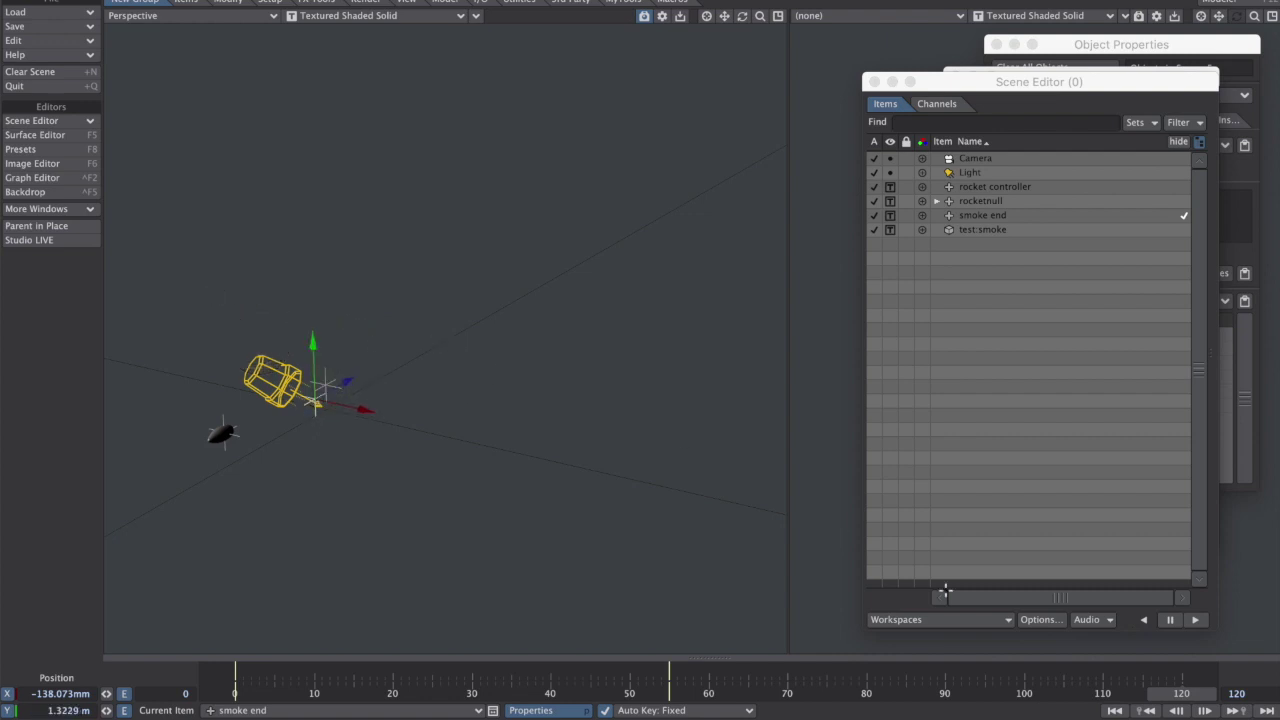
pyautogui.moveTo(1199, 694)
pyautogui.mouseDown()
pyautogui.moveTo(424, 693)
pyautogui.moveTo(1181, 693)
pyautogui.mouseUp()
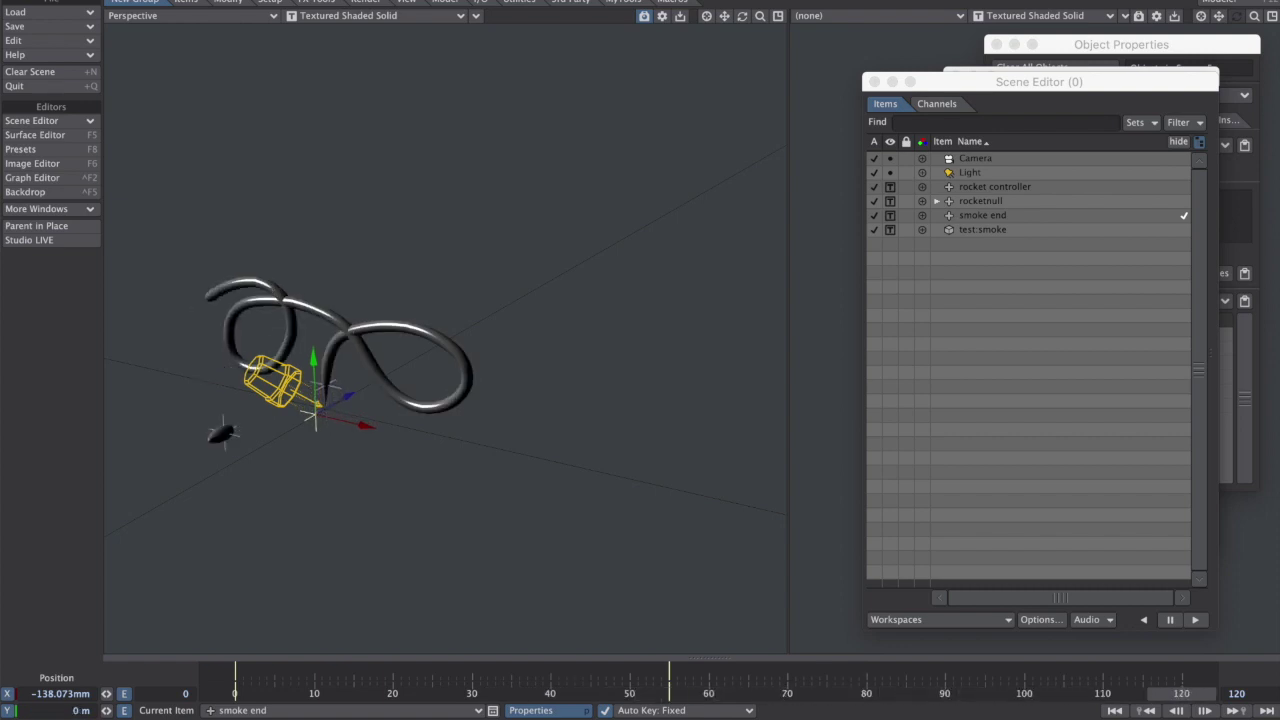
pyautogui.click(698, 703)
pyautogui.click(702, 676)
pyautogui.moveTo(315, 357); pyautogui.dragTo(316, 350)
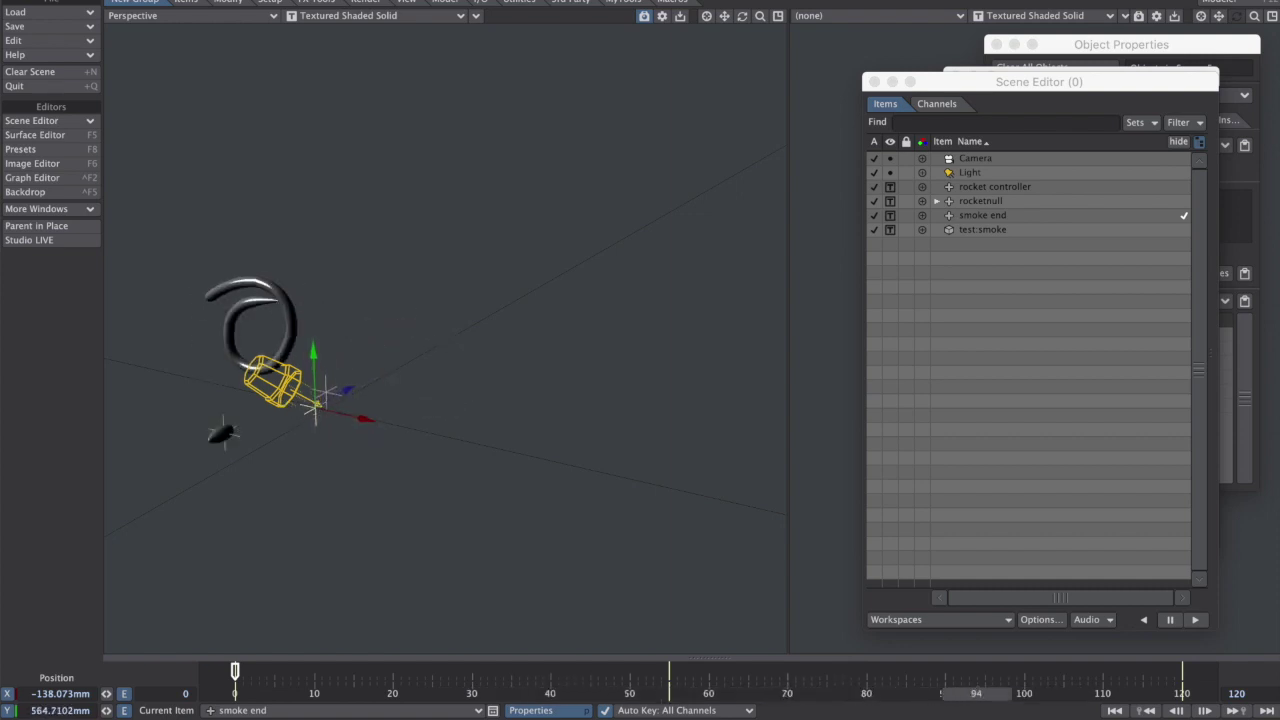
# Examine the smoke tube and the smoke end null's motion up close through the animation, returning to frame 0.
pyautogui.click(1192, 719)
pyautogui.scroll(5, 443, 271)
pyautogui.keyDown('alt'); pyautogui.keyDown('shift'); pyautogui.moveTo(377, 283); pyautogui.dragTo(495, 324); pyautogui.keyUp('shift'); pyautogui.keyUp('alt')
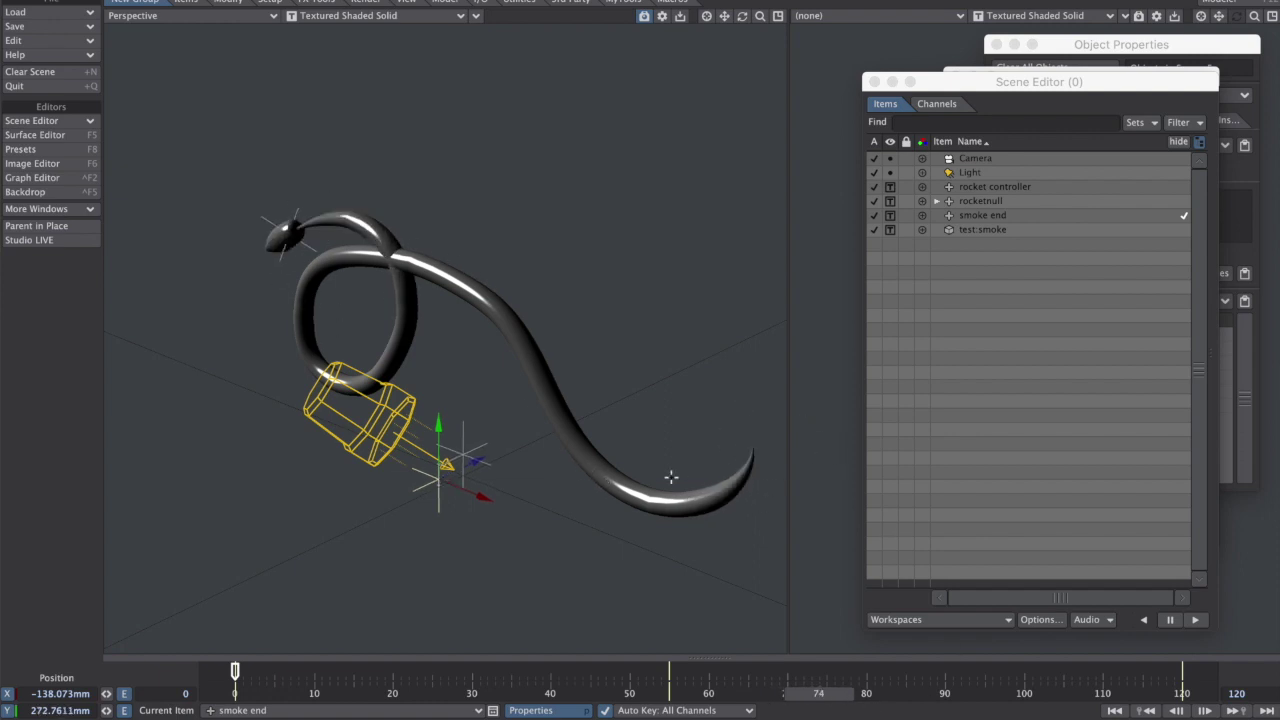
pyautogui.moveTo(828, 694); pyautogui.dragTo(1126, 694)
pyautogui.keyDown('alt'); pyautogui.moveTo(613, 287); pyautogui.dragTo(657, 305); pyautogui.keyUp('alt')
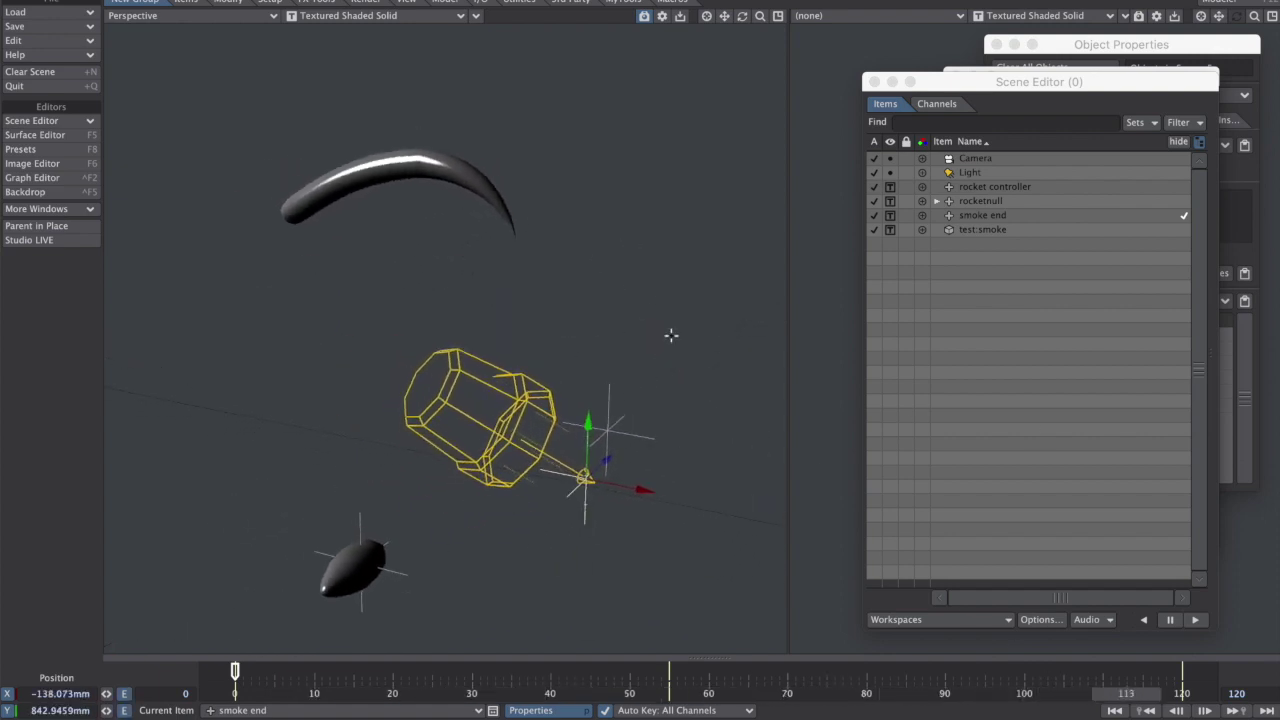
pyautogui.moveTo(1142, 695); pyautogui.dragTo(250, 695)
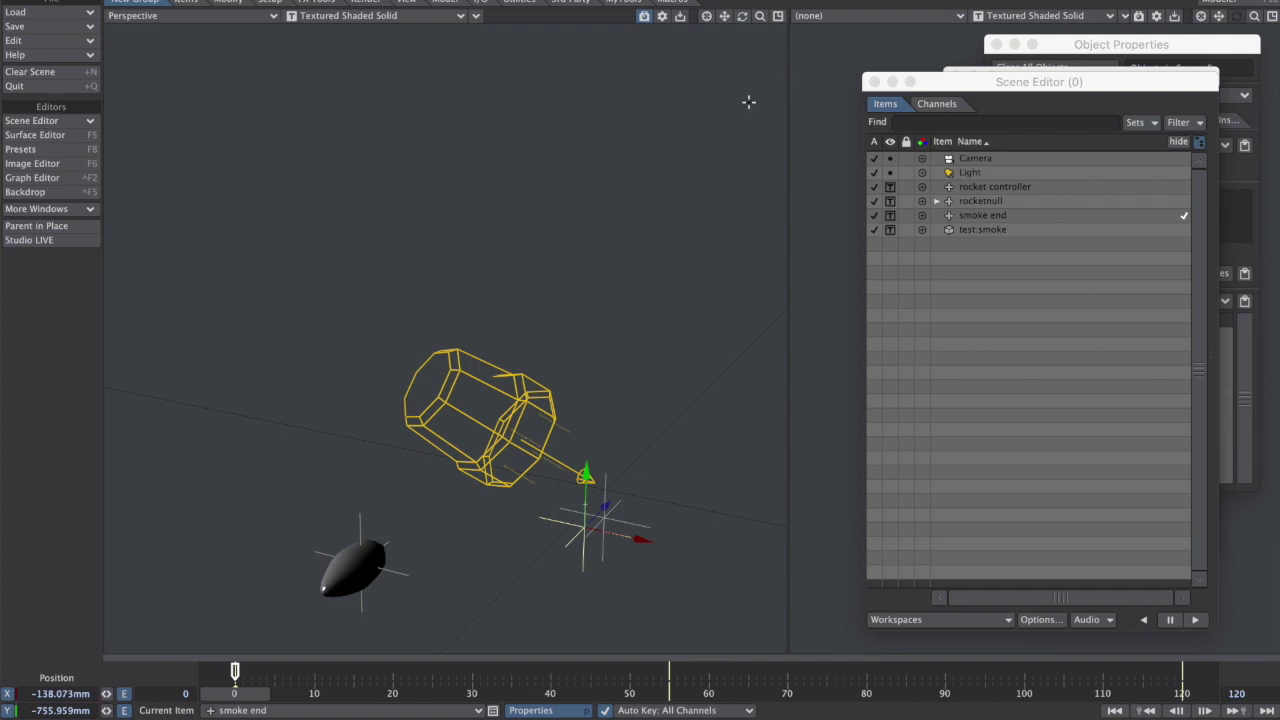
# Switch to Safari and open the ahtools.net website.
pyautogui.press('super+Tab')
pyautogui.press('super+Tab')
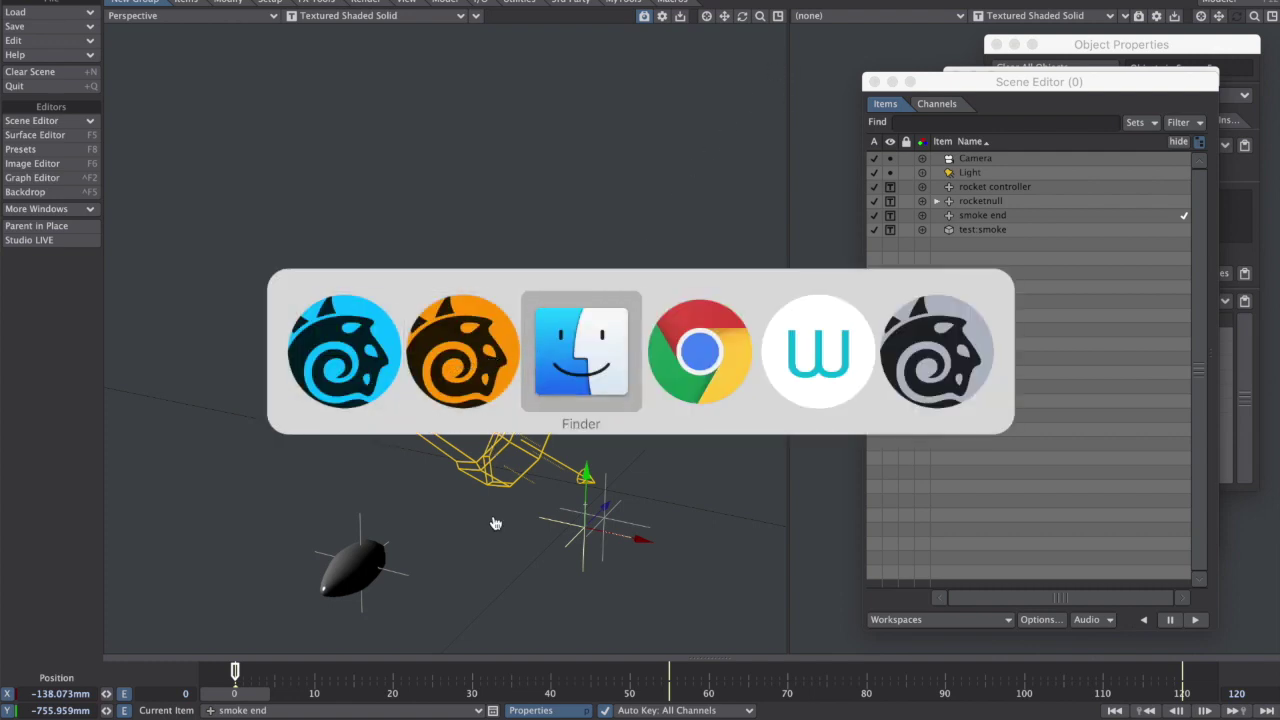
pyautogui.press('super+space')
pyautogui.write('saf')
pyautogui.press('Return')
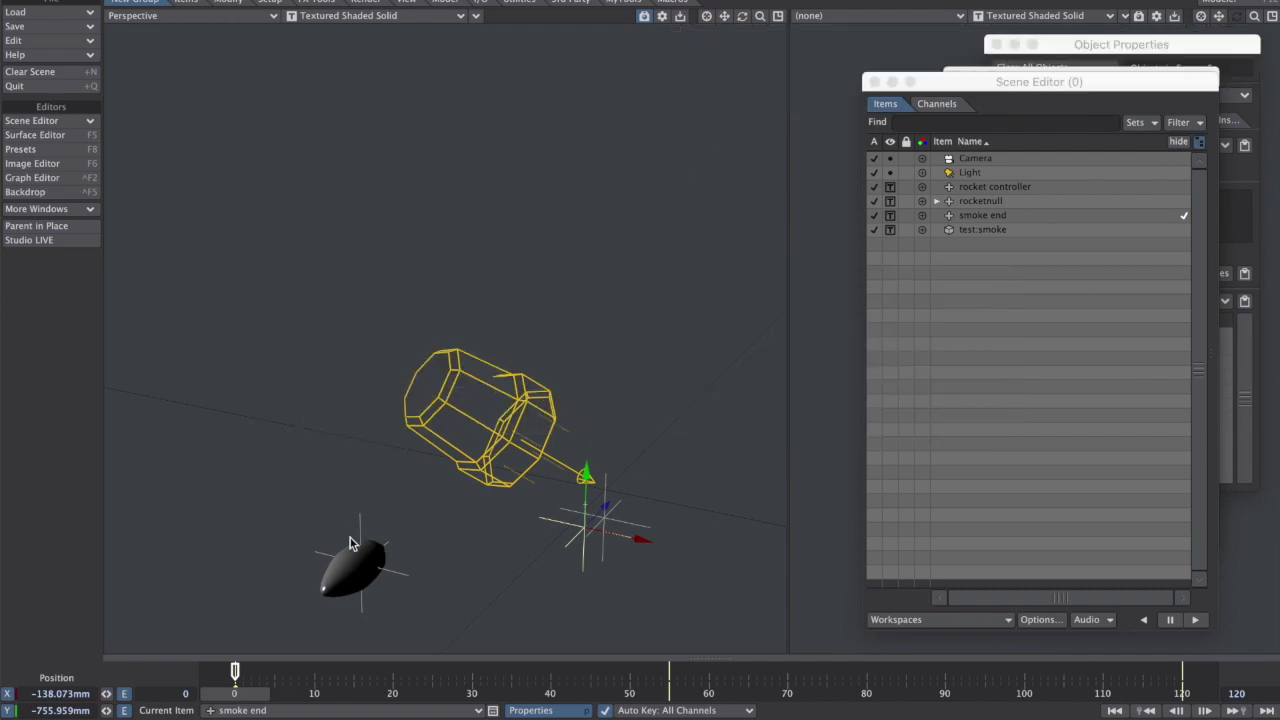
pyautogui.write('agh')
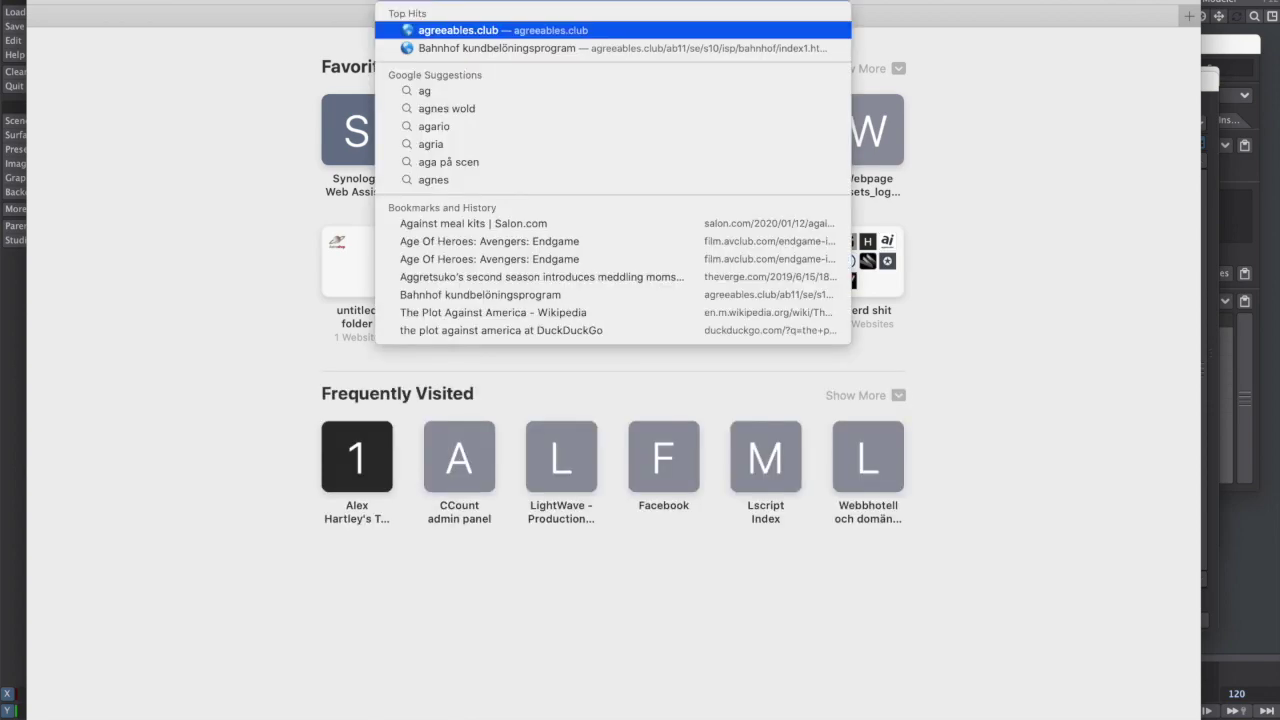
pyautogui.press('BackSpace')
pyautogui.press('BackSpace')
pyautogui.write('h')
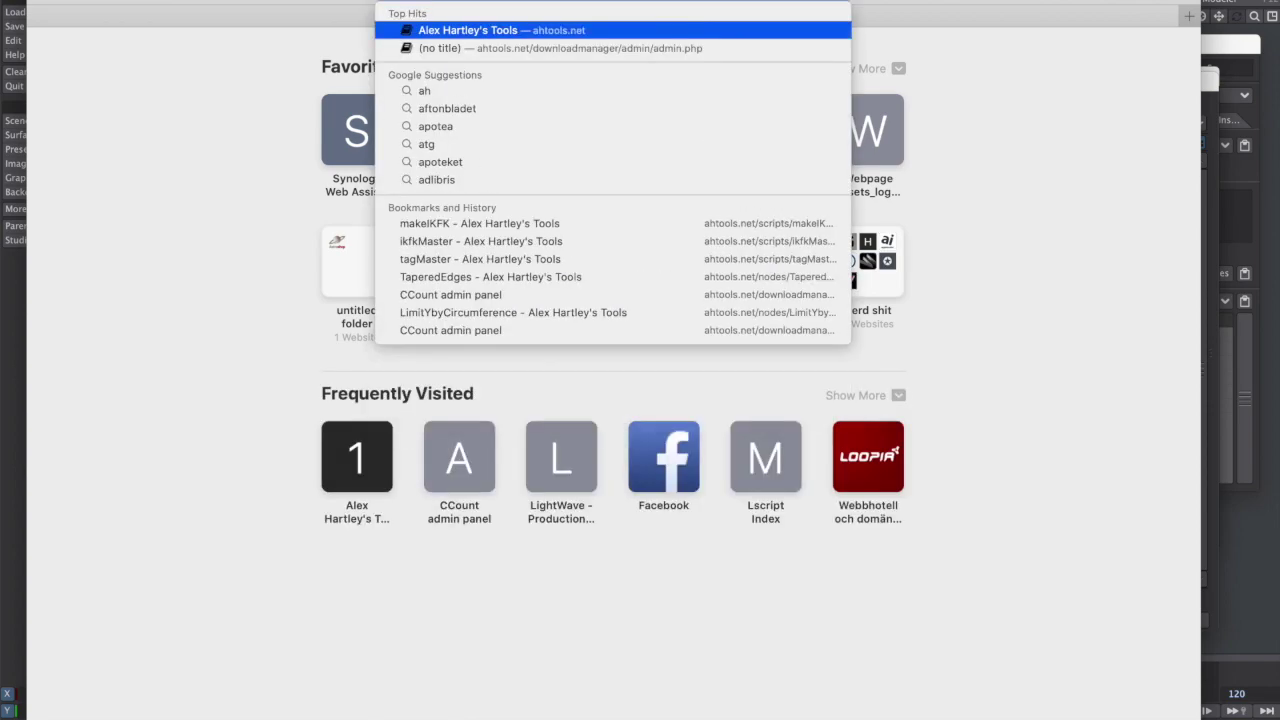
pyautogui.press('Return')
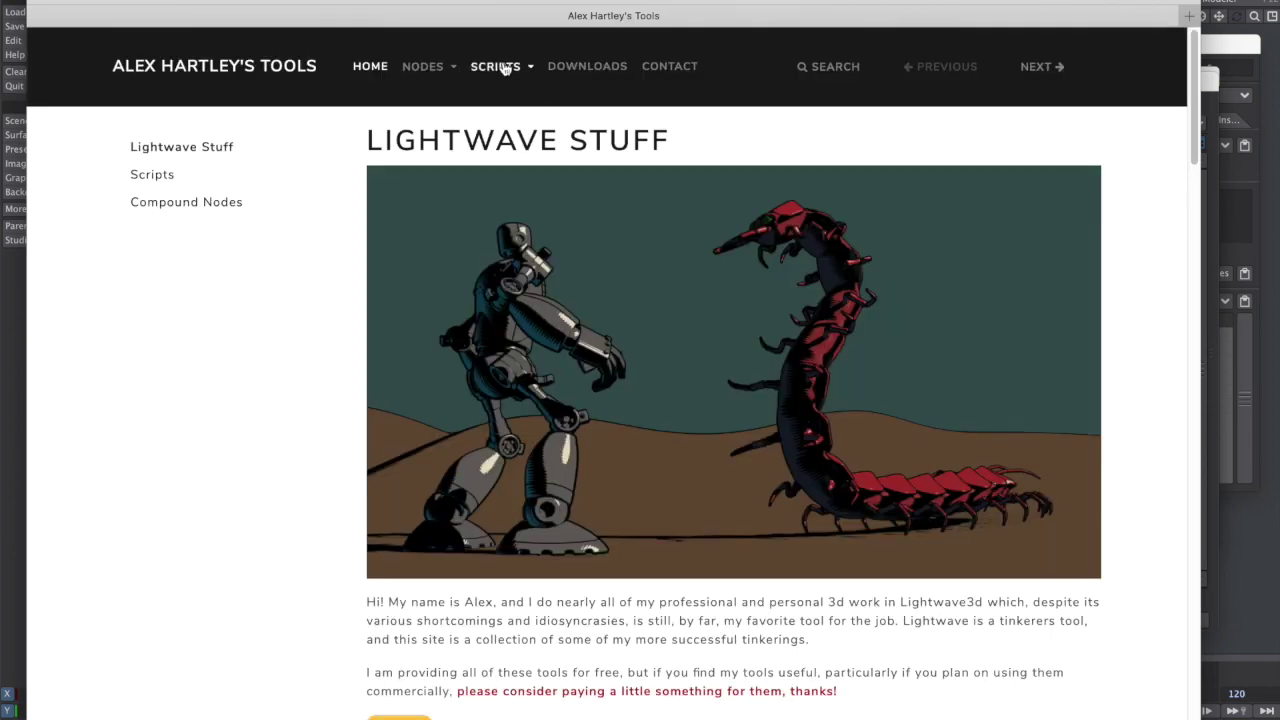
# Open the site's ToothPaste nodes page and look over its downloads and instructions.
pyautogui.click(435, 68)
pyautogui.click(457, 200)
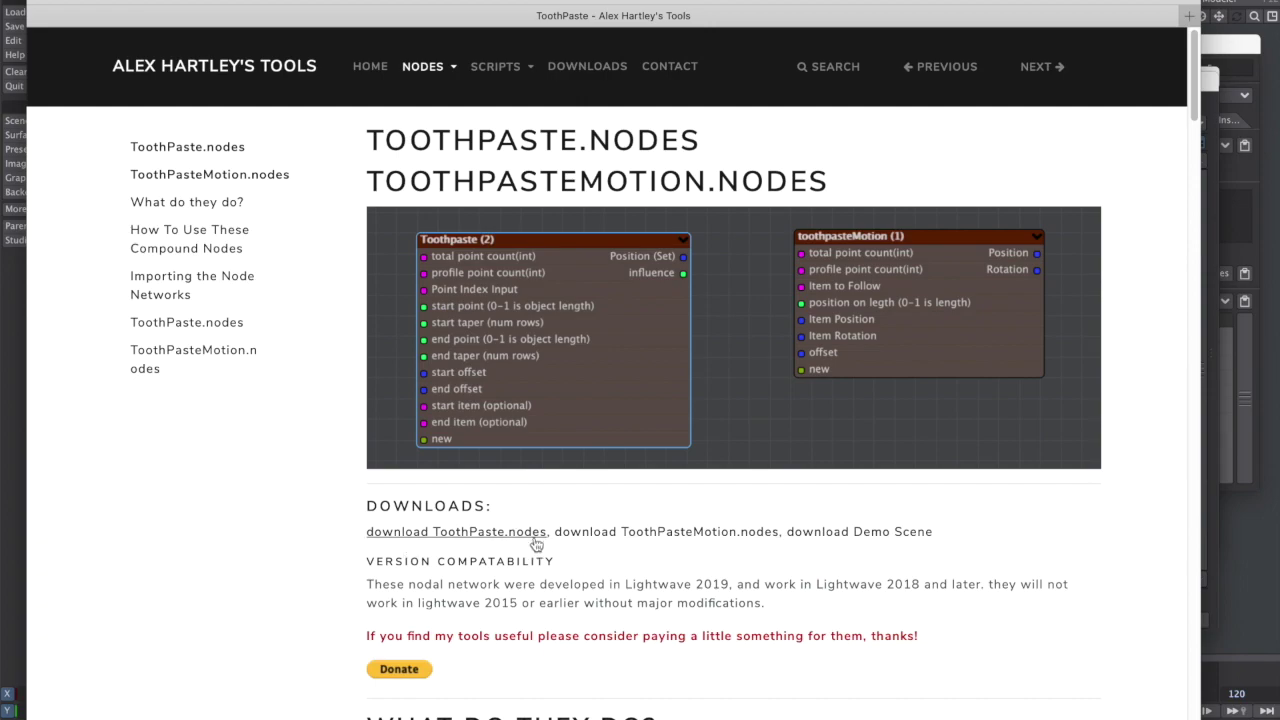
pyautogui.moveTo(1193, 86); pyautogui.dragTo(1183, 30)
# Open the LimitSlide nodes page and look over its description and the list of available node pages.
pyautogui.click(440, 70)
pyautogui.click(465, 131)
pyautogui.moveTo(1187, 92)
pyautogui.mouseDown()
pyautogui.moveTo(1190, 318)
pyautogui.moveTo(1184, 94)
pyautogui.mouseUp()
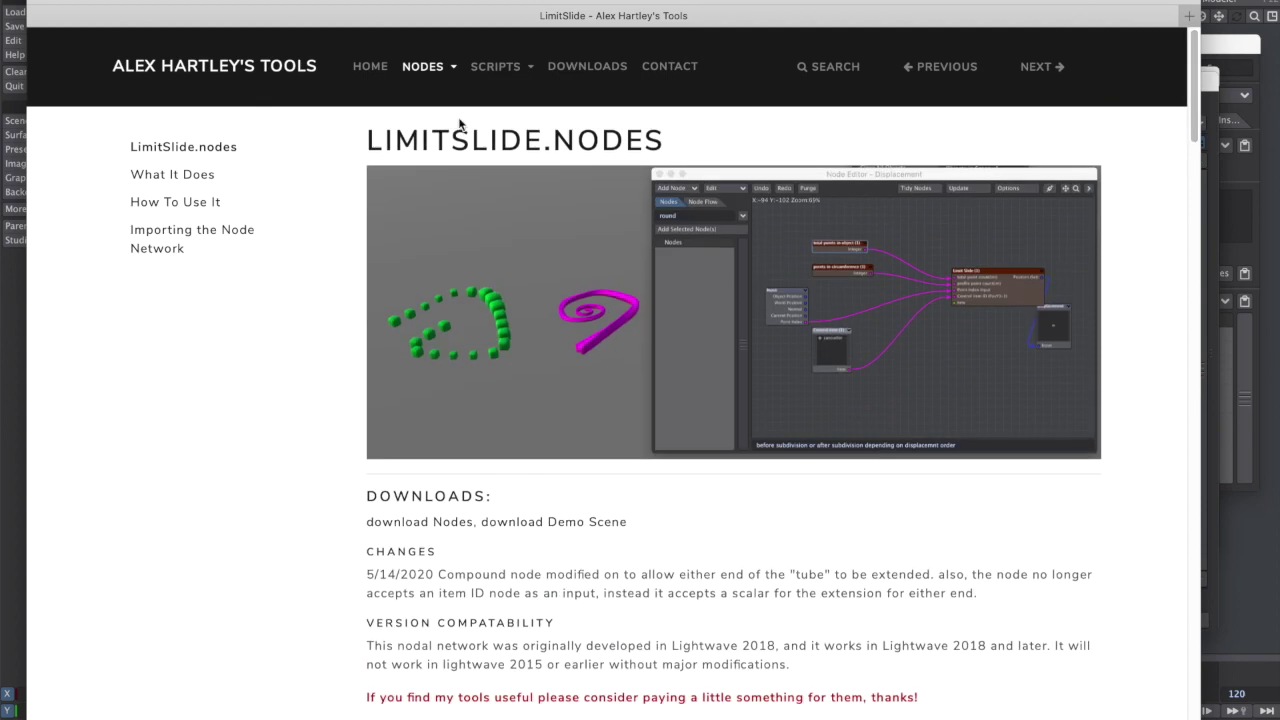
pyautogui.click(428, 84)
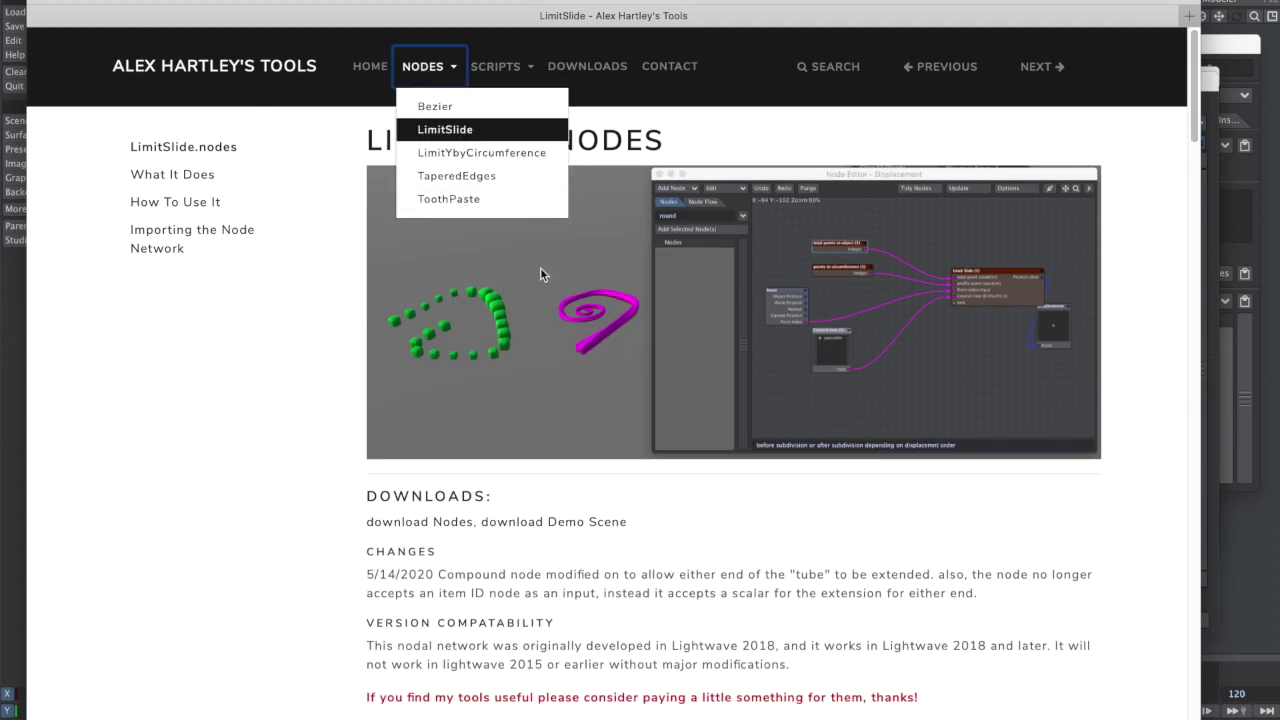
pyautogui.scroll(-5, 1197, 121)
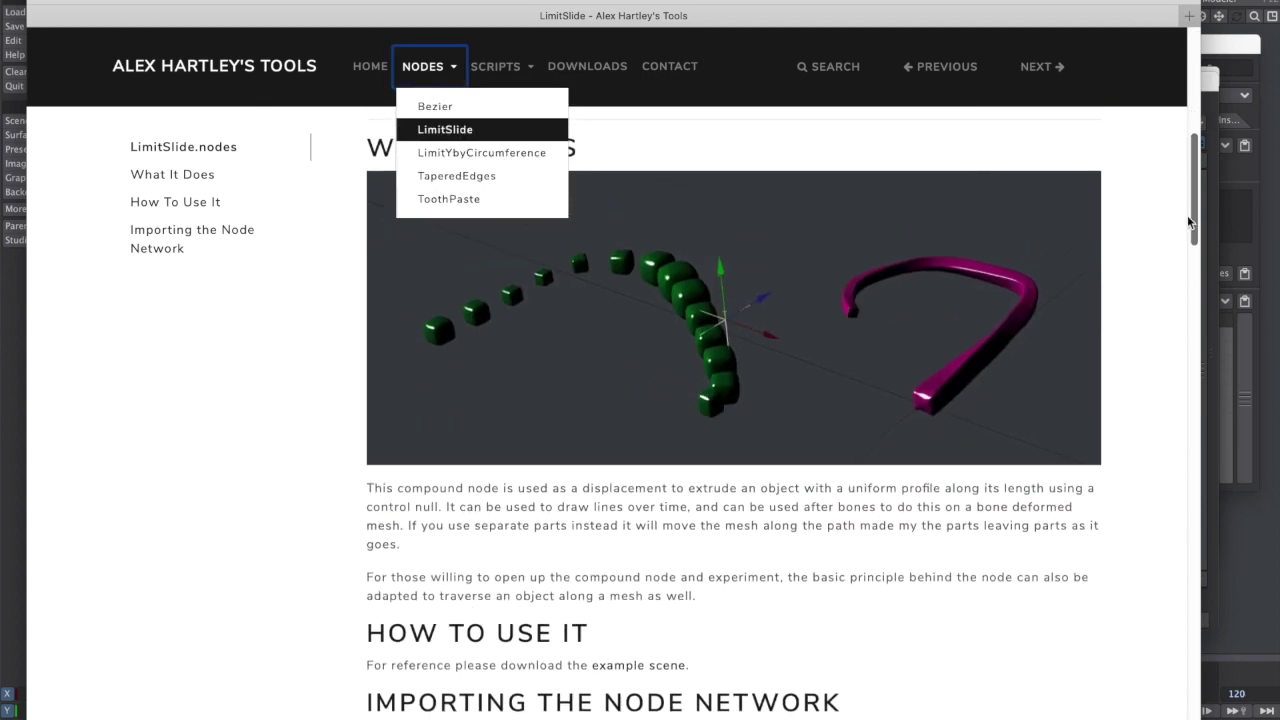
pyautogui.scroll(5, 1191, 215)
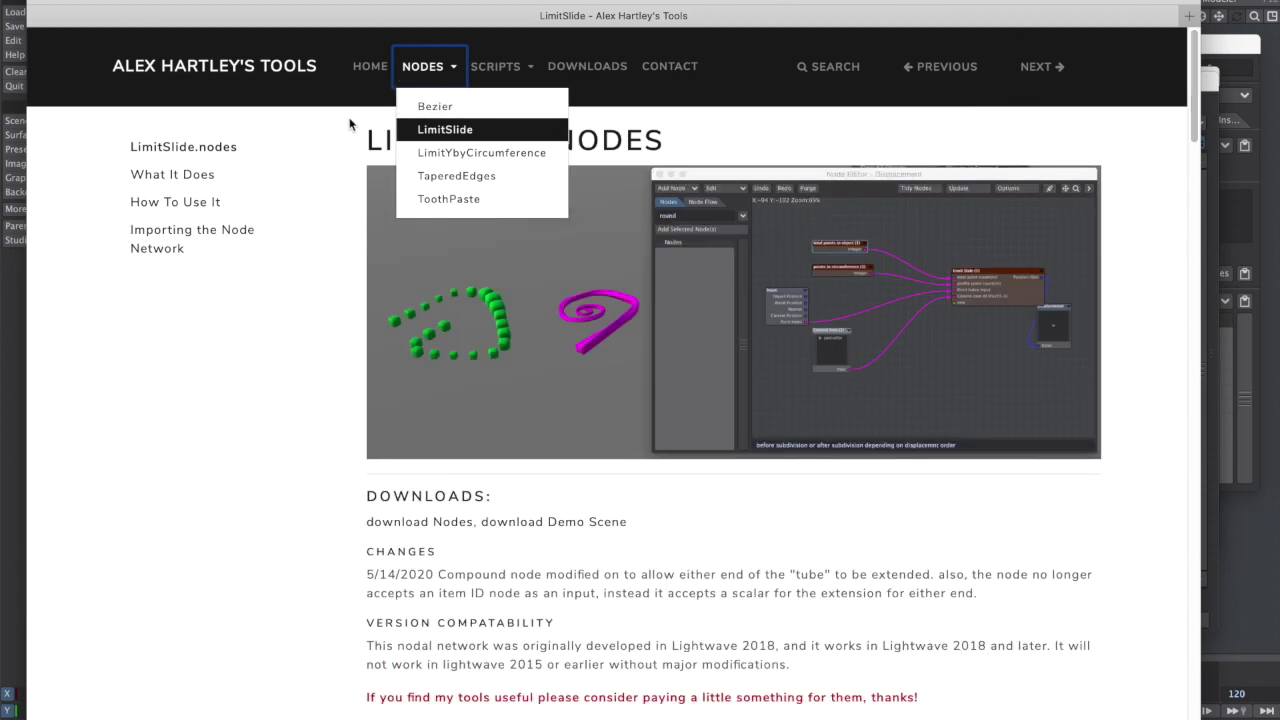
pyautogui.click(428, 70)
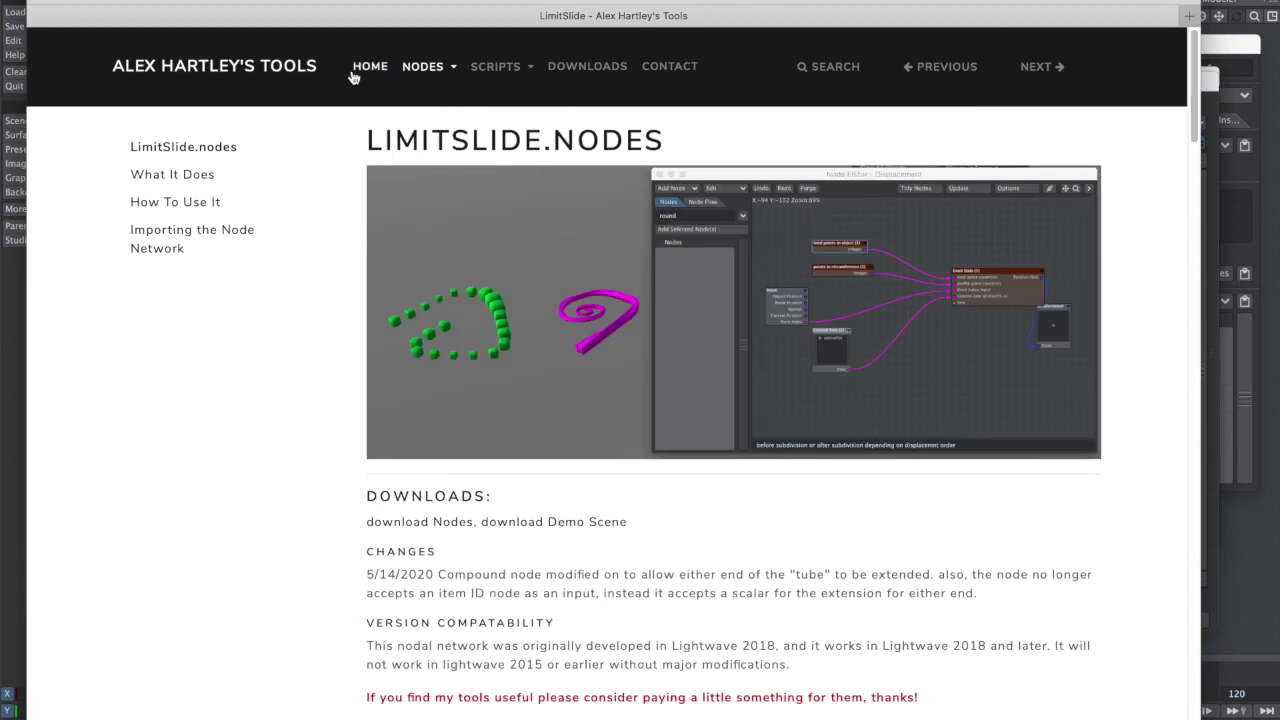